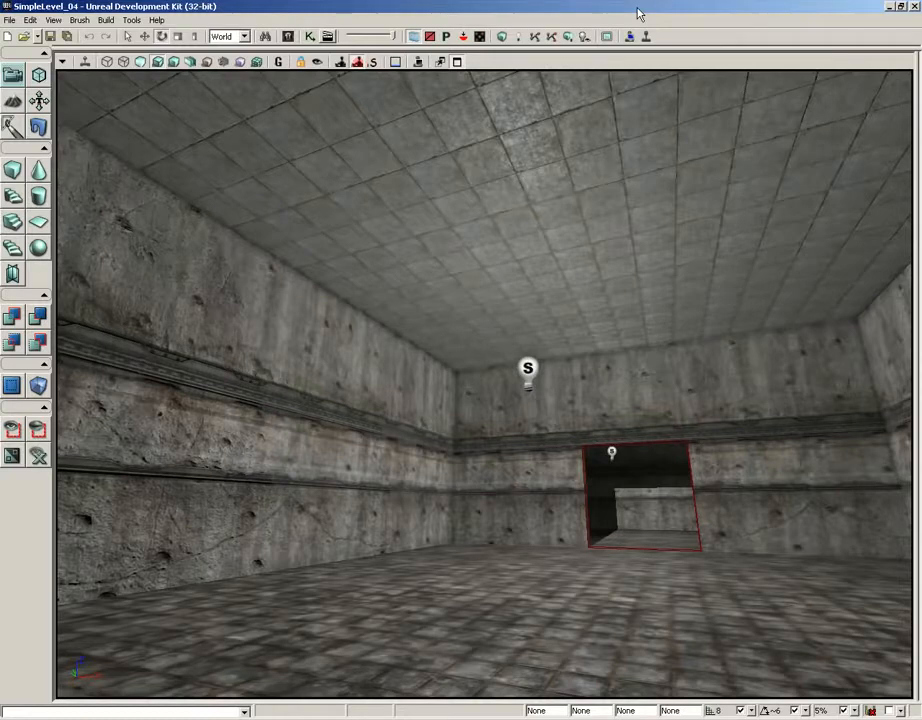
# Open the VCTF-Sandstorm.udk map from the Maps folder
pyautogui.click(7, 22)
pyautogui.click(22, 47)
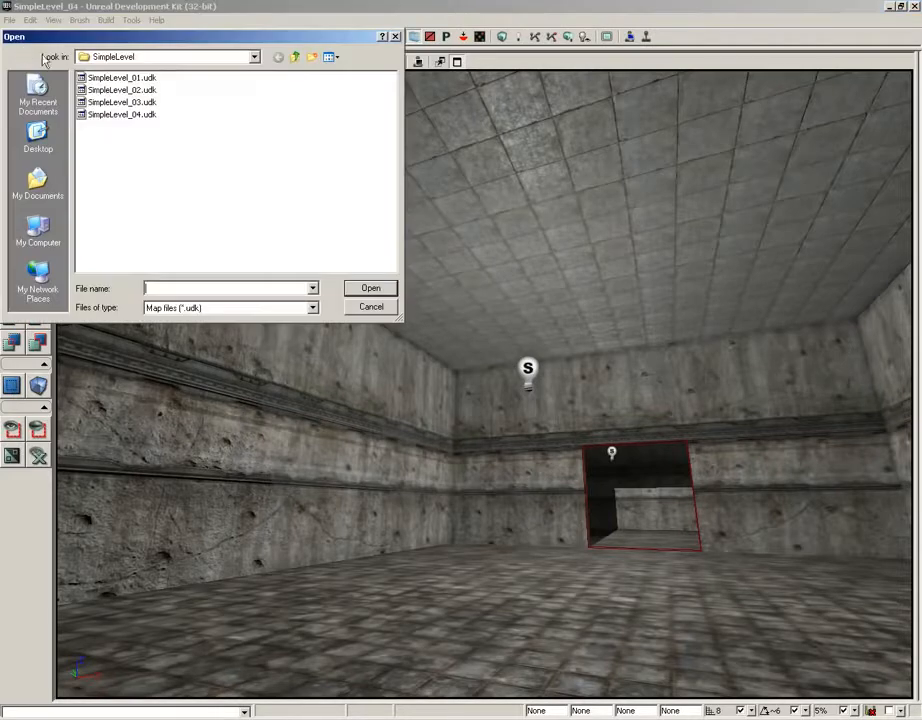
pyautogui.click(296, 59)
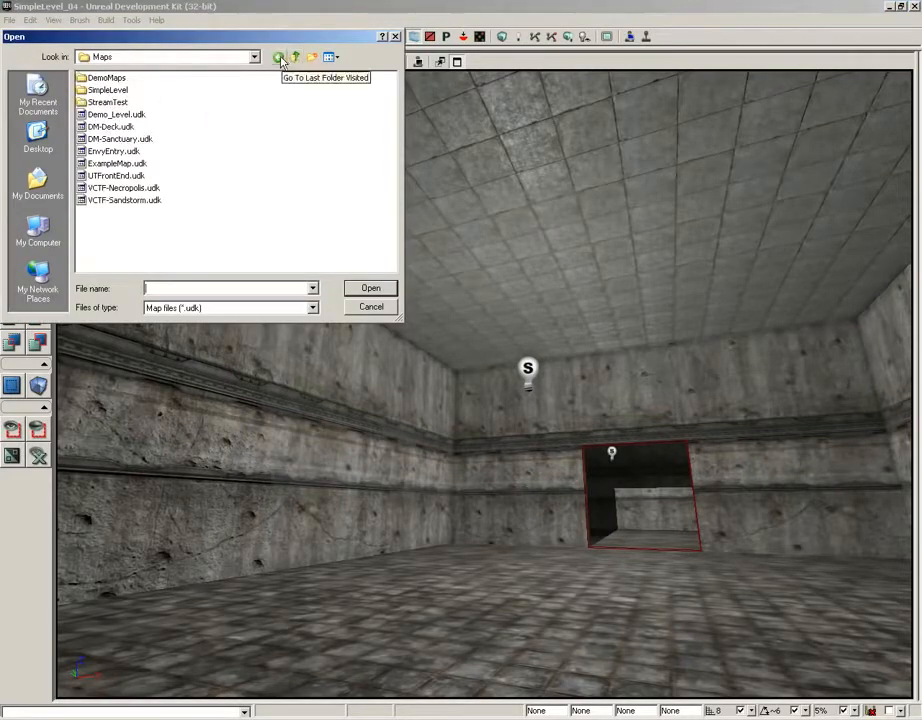
pyautogui.click(100, 202)
pyautogui.click(370, 288)
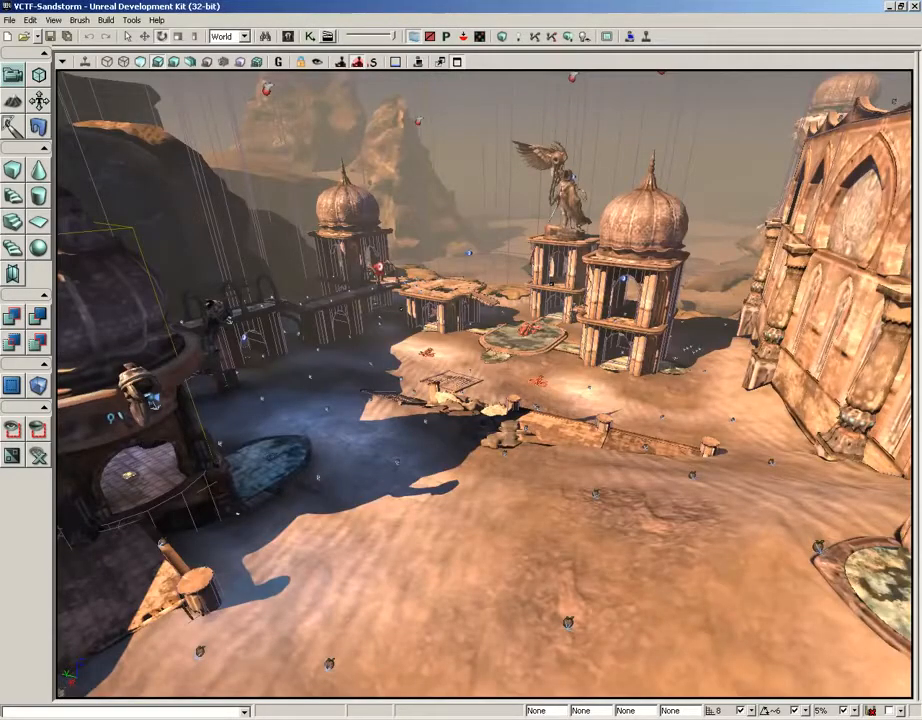
# Turn on game view and fly across the desert map to the arched temple wall
pyautogui.moveTo(484, 383); pyautogui.dragTo(466, 360)
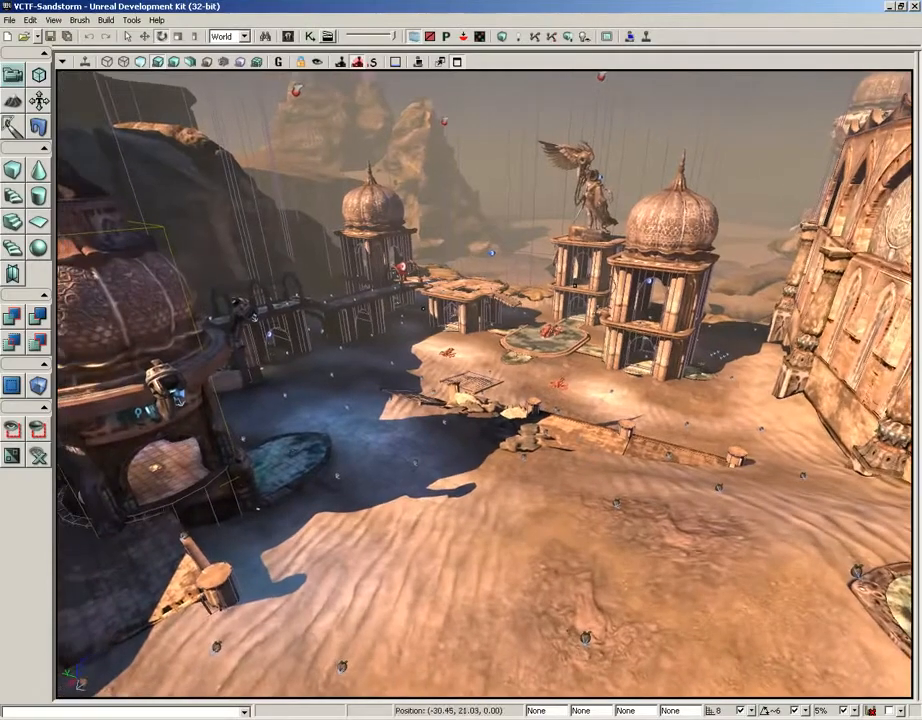
pyautogui.press('g')
pyautogui.moveTo(484, 383); pyautogui.dragTo(512, 343, button='right')
pyautogui.moveTo(484, 383); pyautogui.dragTo(508, 322)
pyautogui.moveTo(484, 383); pyautogui.dragTo(2, 378, button='right')
pyautogui.press('w')
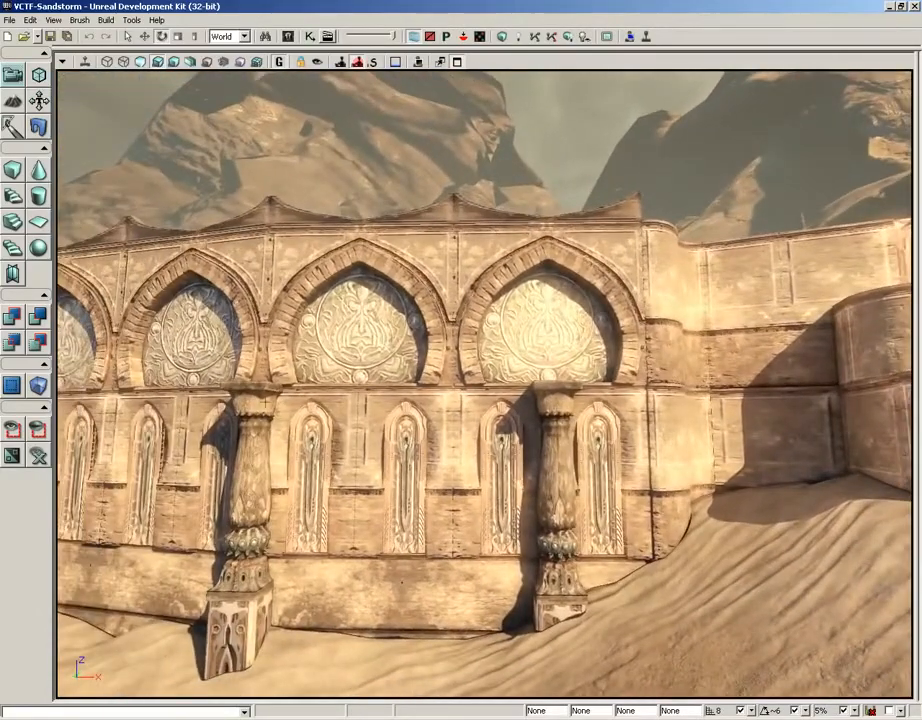
# Examine the desert courtyard with its static meshes hidden and shown
pyautogui.moveTo(230, 356); pyautogui.dragTo(597, 357, button='right')
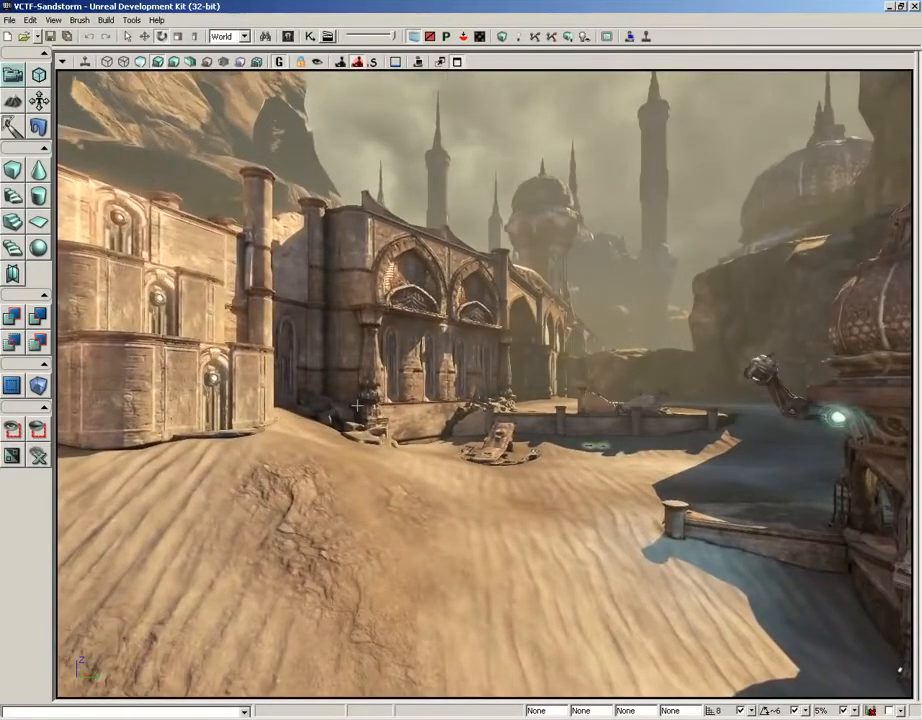
pyautogui.moveTo(365, 478); pyautogui.dragTo(372, 507, button='right')
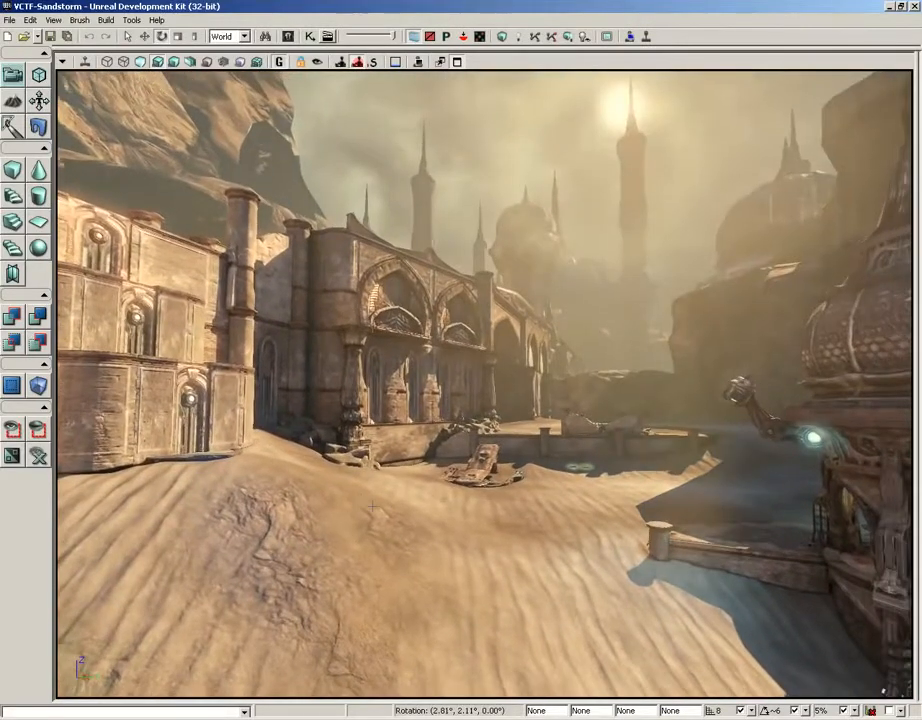
pyautogui.press('w')
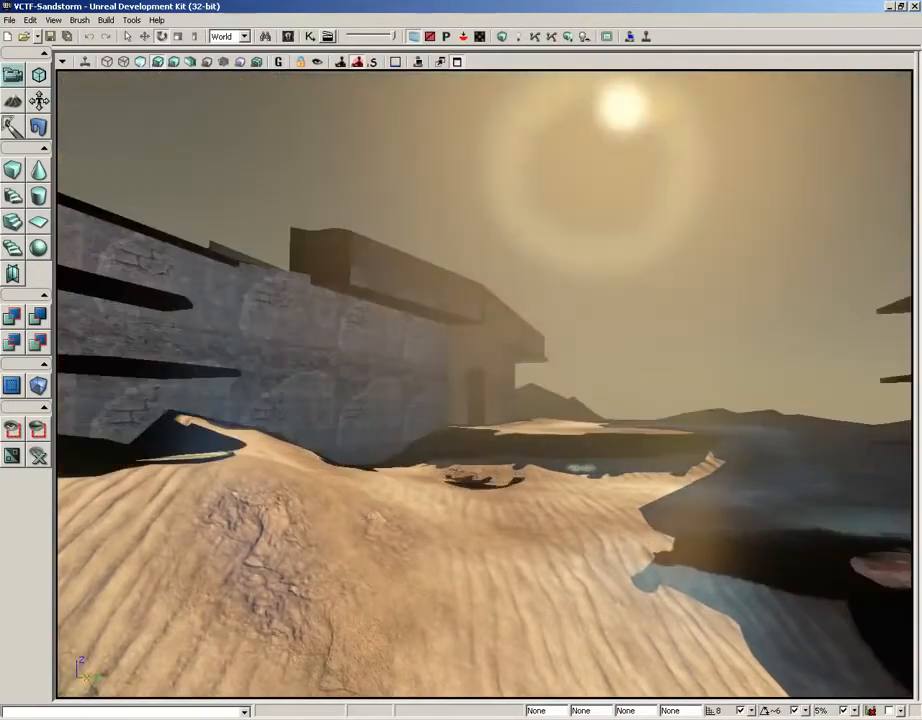
pyautogui.moveTo(372, 507); pyautogui.dragTo(55, 419, button='right')
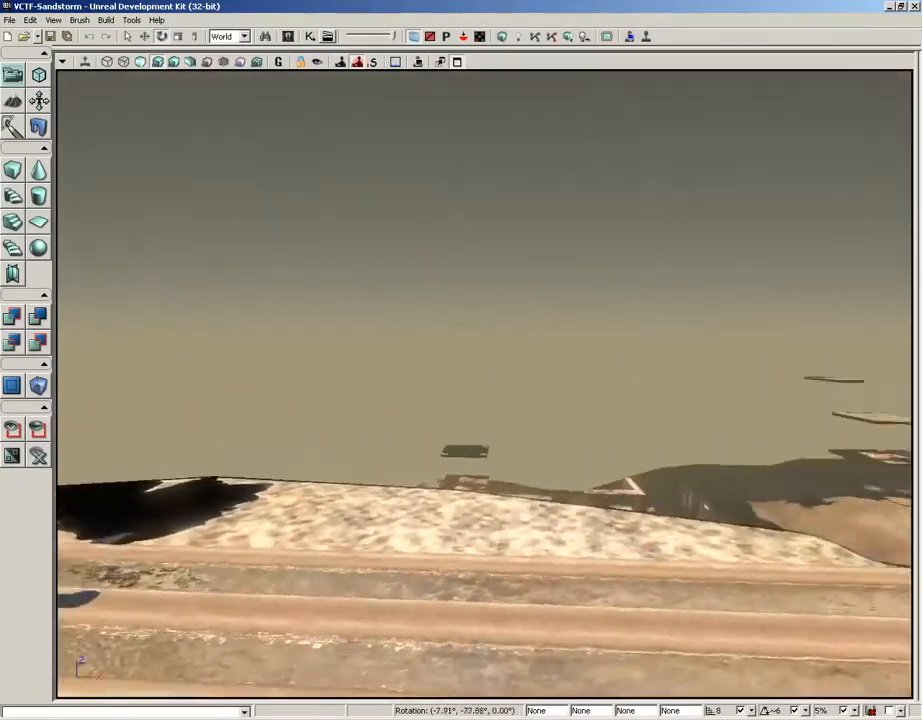
pyautogui.moveTo(192, 409); pyautogui.dragTo(372, 530, button='right')
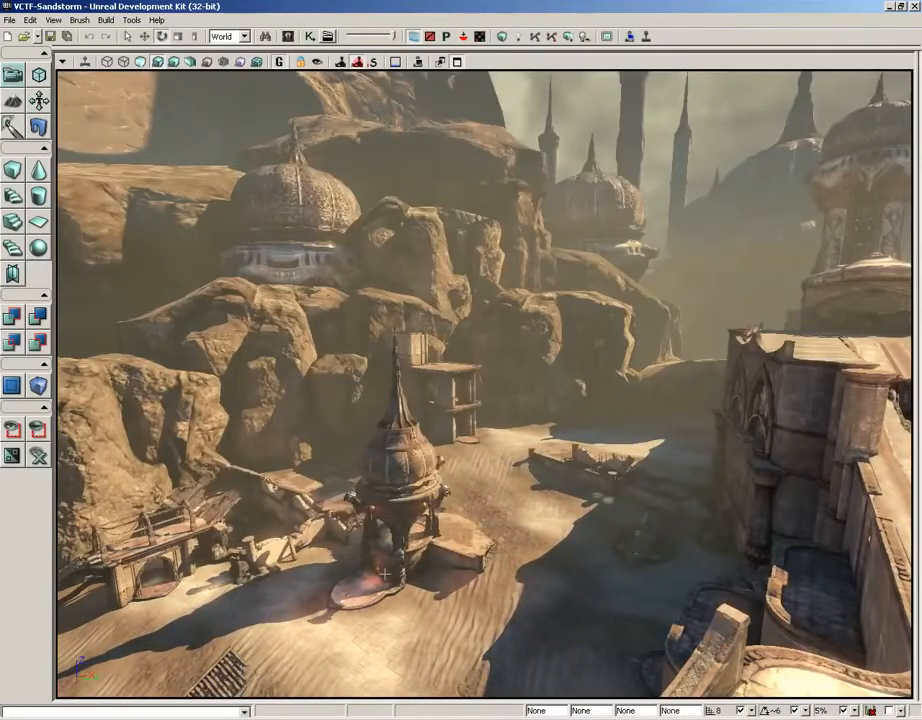
# Toggle static mesh visibility repeatedly to compare the domed towers and winged statue with the bare level geometry
pyautogui.moveTo(384, 573); pyautogui.dragTo(428, 503, button='right')
pyautogui.press('w')
pyautogui.press('w')
pyautogui.press('w')
pyautogui.press('w')
pyautogui.press('w')
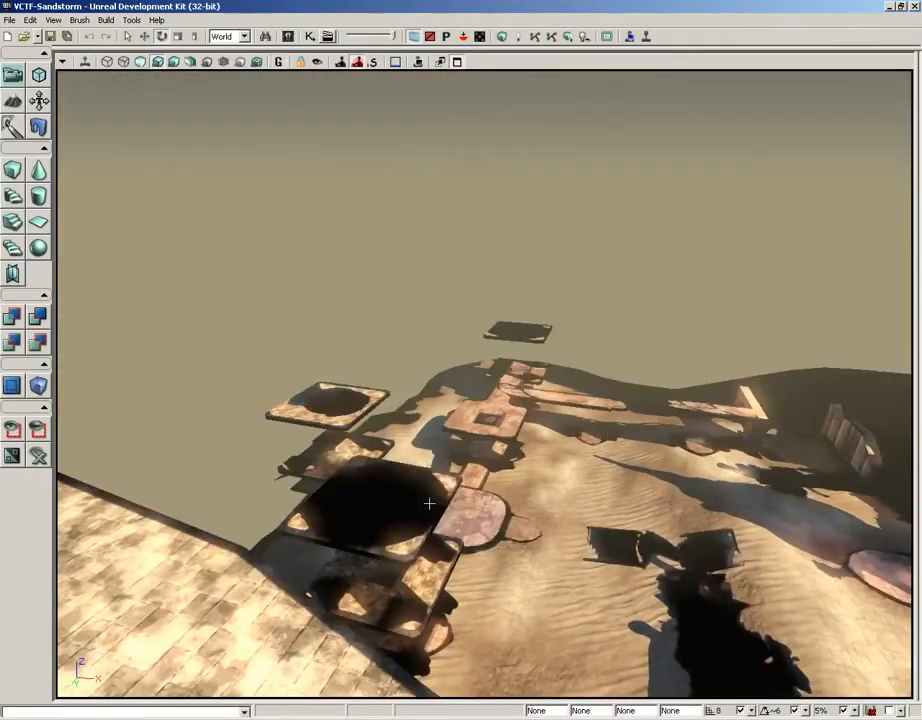
pyautogui.press('w')
pyautogui.moveTo(428, 503); pyautogui.dragTo(522, 499, button='right')
pyautogui.press('w')
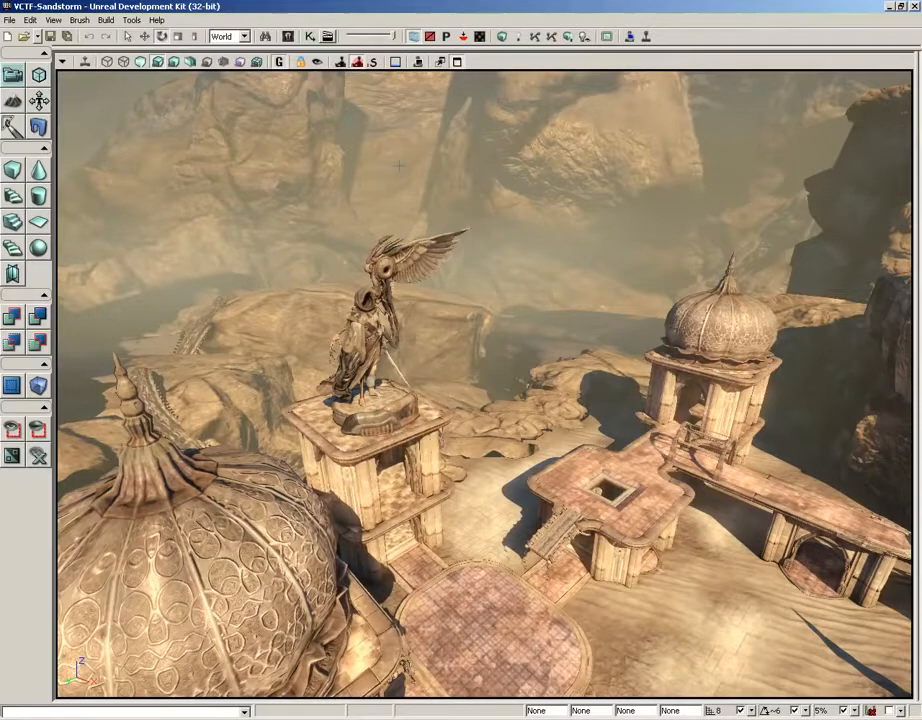
# Reopen the recently used SimpleLevel_04.udk map and face the room's doorway
pyautogui.click(37, 37)
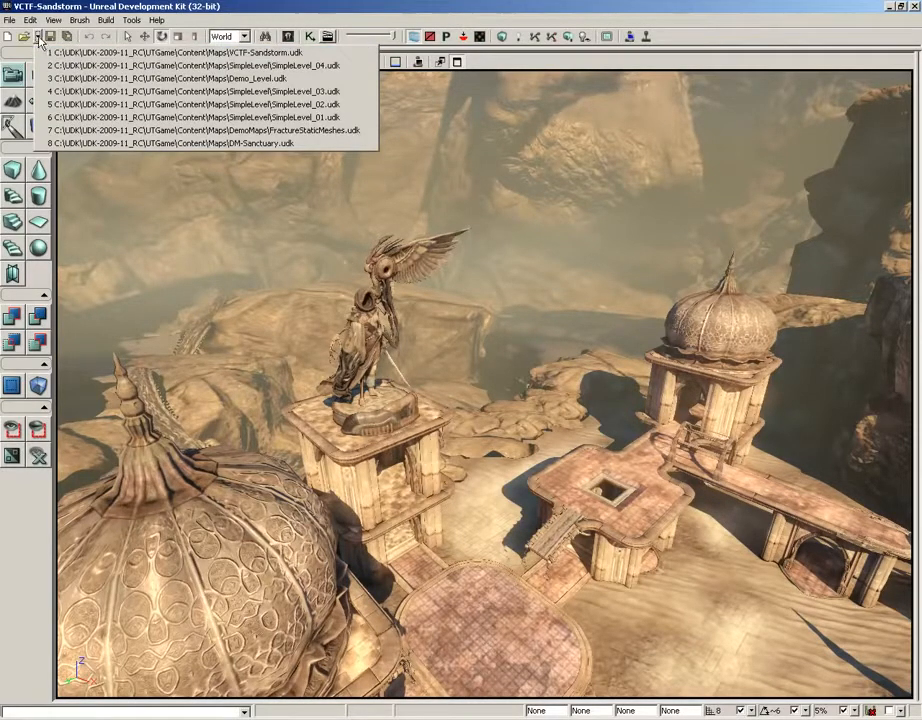
pyautogui.click(140, 65)
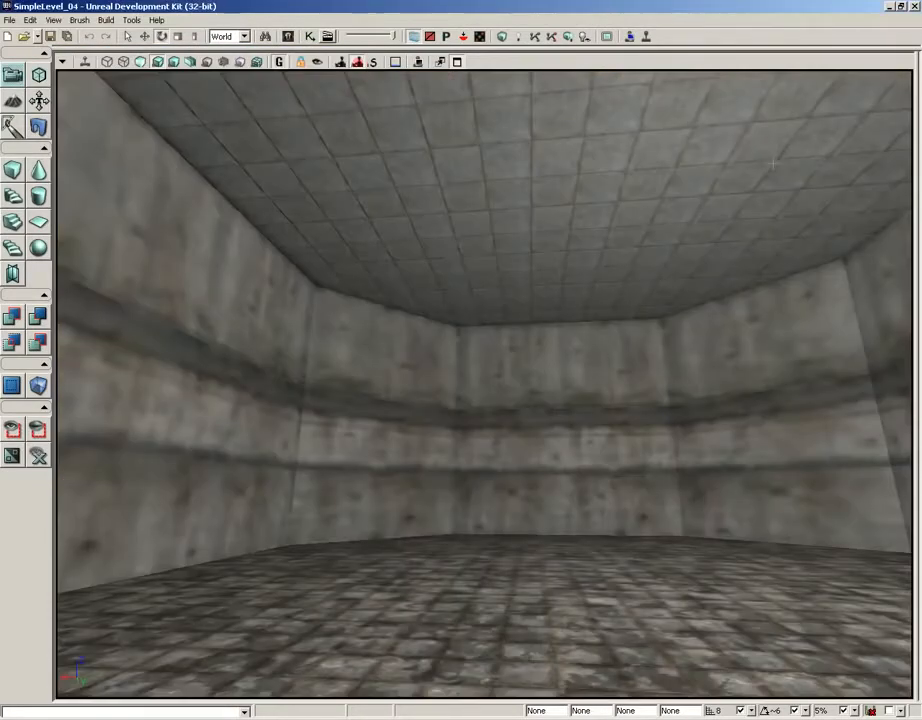
pyautogui.moveTo(459, 386); pyautogui.dragTo(788, 660)
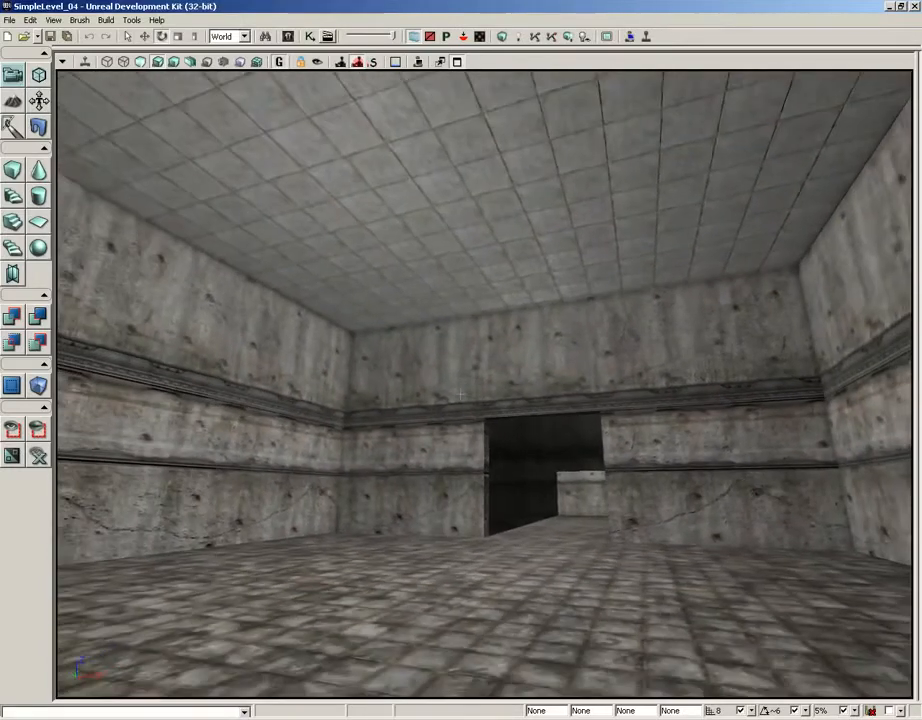
pyautogui.moveTo(788, 644); pyautogui.dragTo(459, 392, button='right')
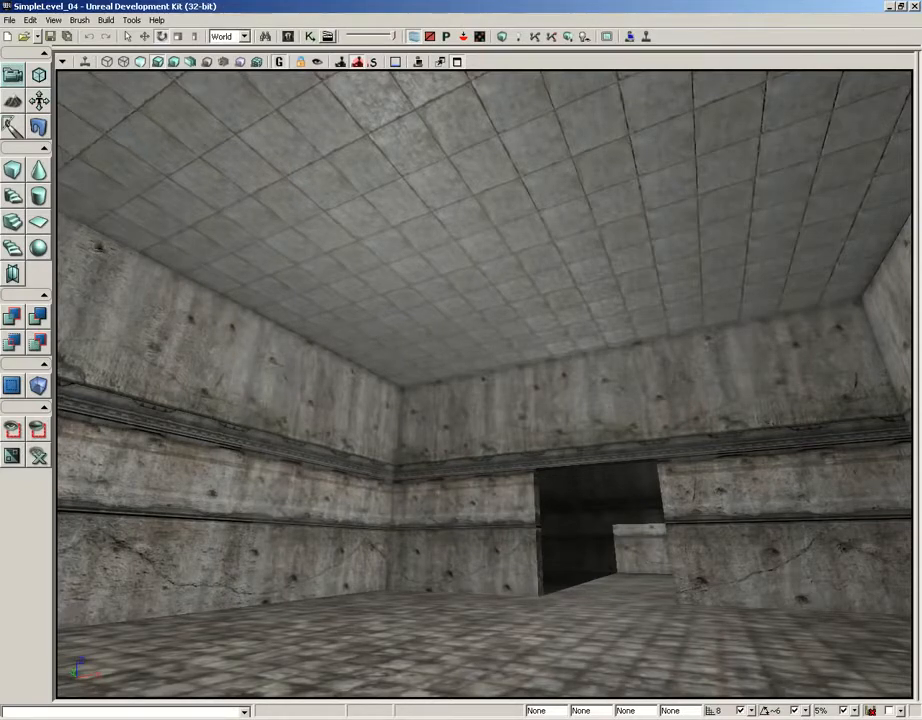
pyautogui.moveTo(484, 384); pyautogui.dragTo(360, 460)
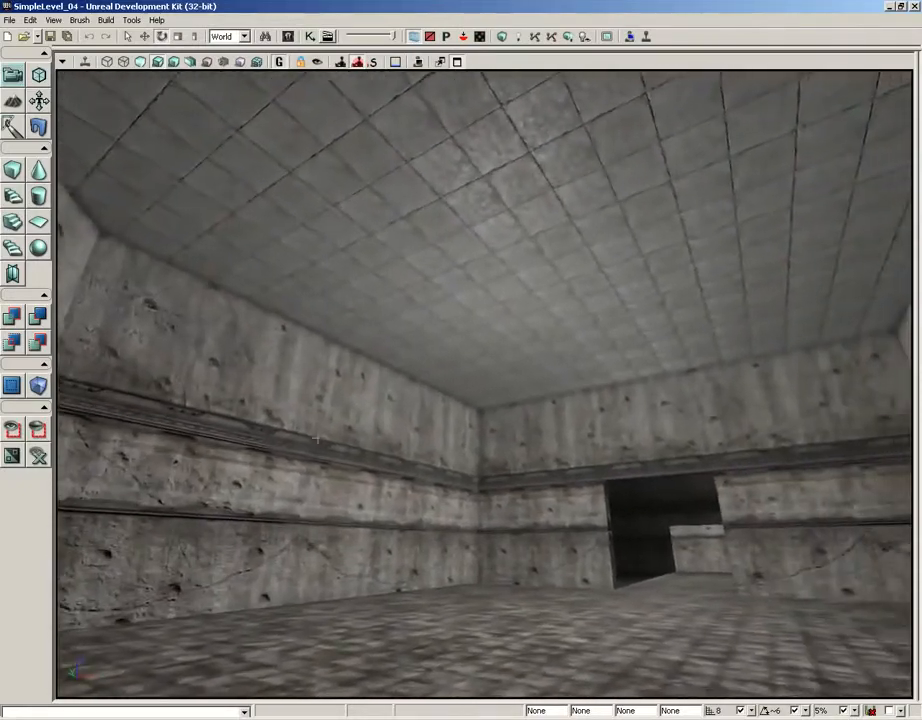
pyautogui.moveTo(360, 460); pyautogui.dragTo(325, 434, button='right')
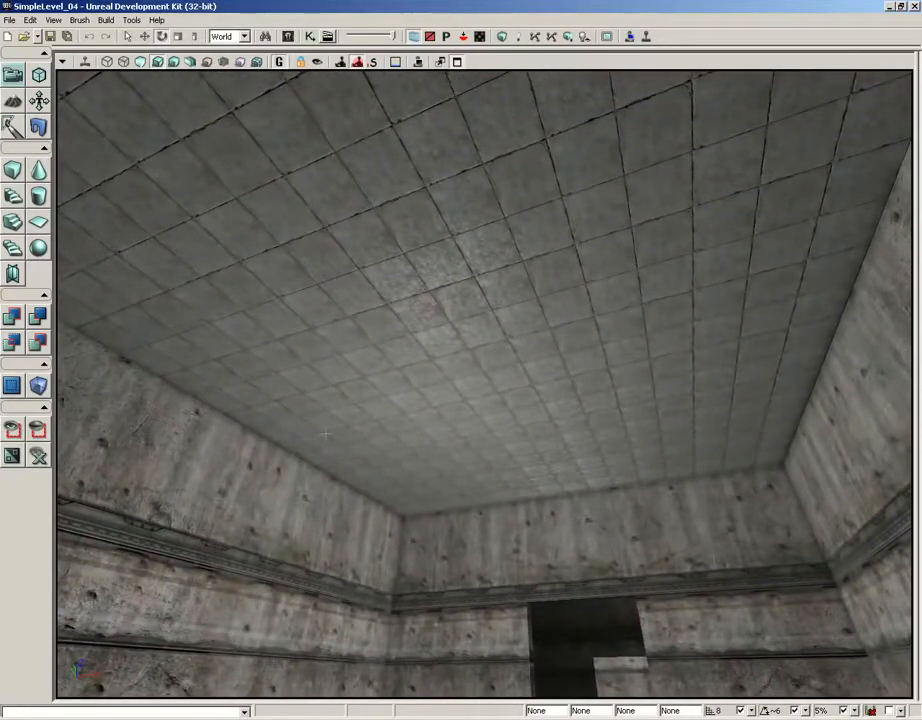
pyautogui.moveTo(355, 428)
pyautogui.mouseDown(button='right')
pyautogui.moveTo(355, 450)
pyautogui.moveTo(355, 428)
pyautogui.mouseUp(button='right')
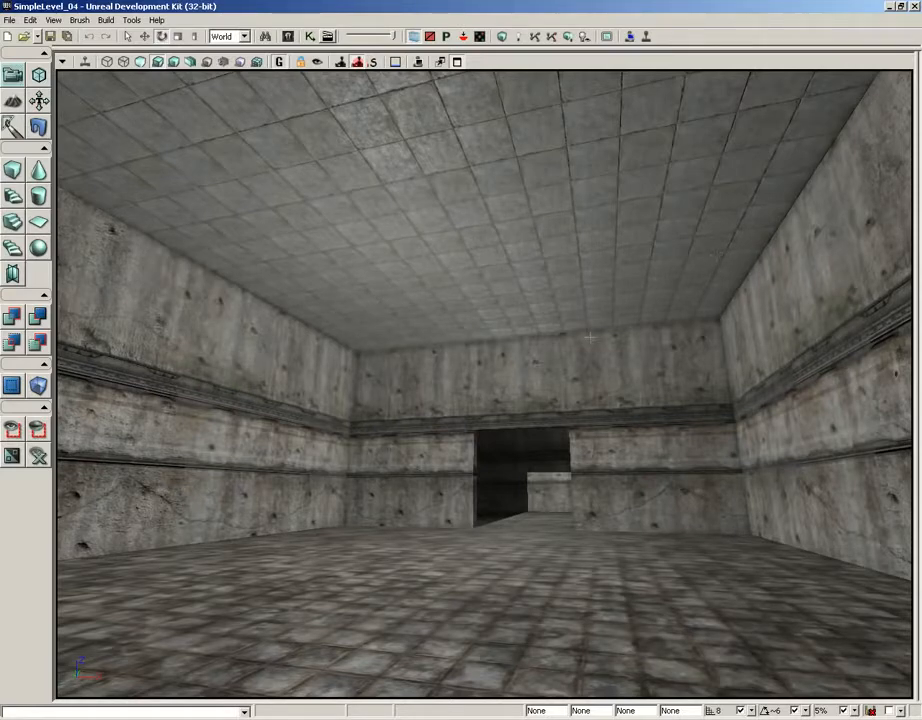
pyautogui.moveTo(699, 503); pyautogui.dragTo(699, 455, button='middle')
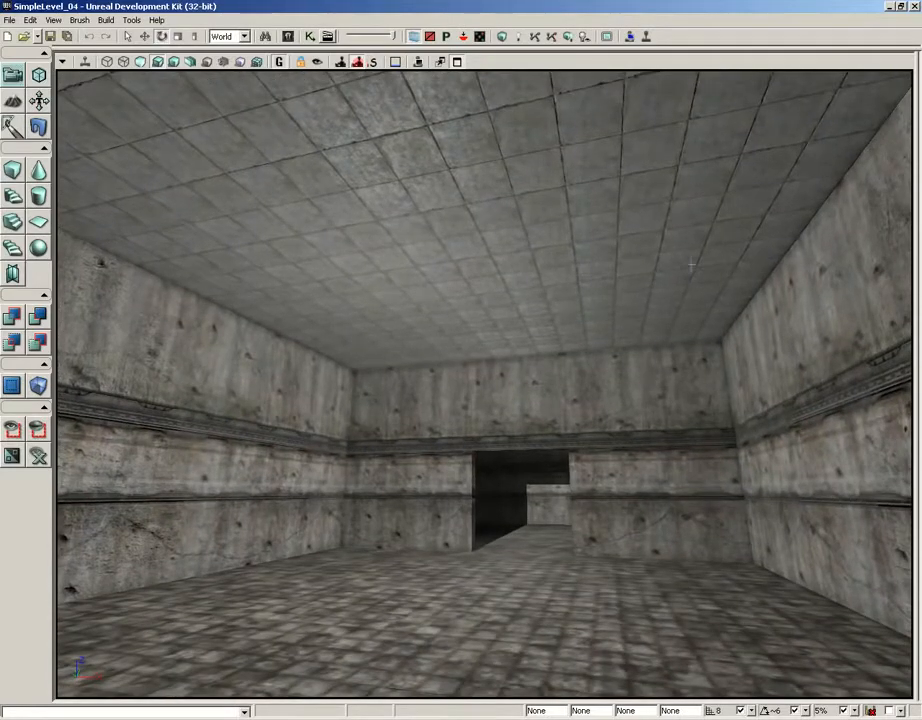
pyautogui.moveTo(418, 491); pyautogui.dragTo(418, 430, button='middle')
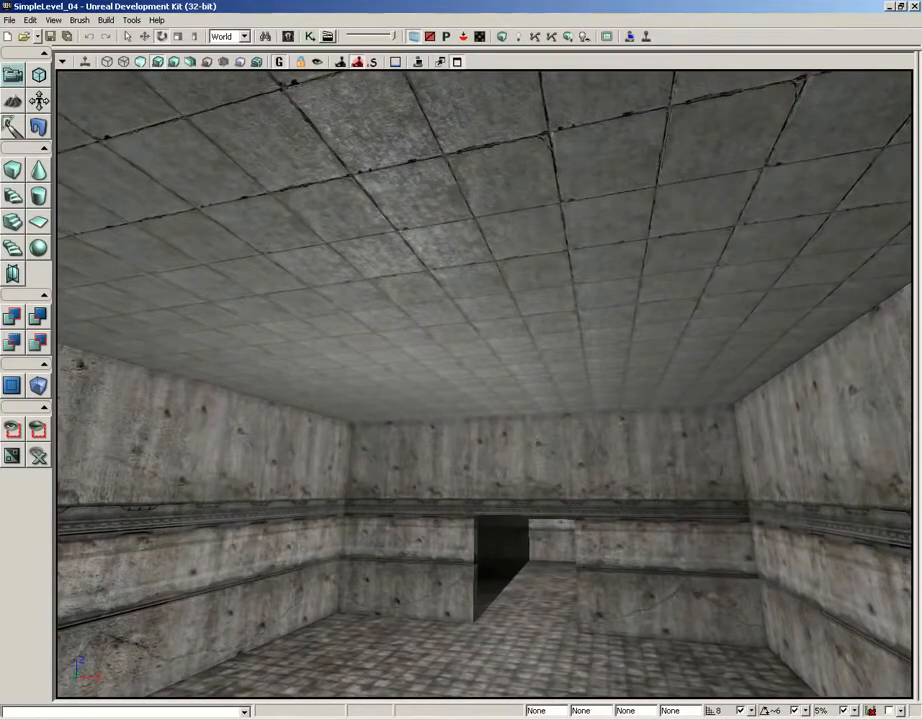
pyautogui.moveTo(464, 342); pyautogui.dragTo(464, 379, button='middle')
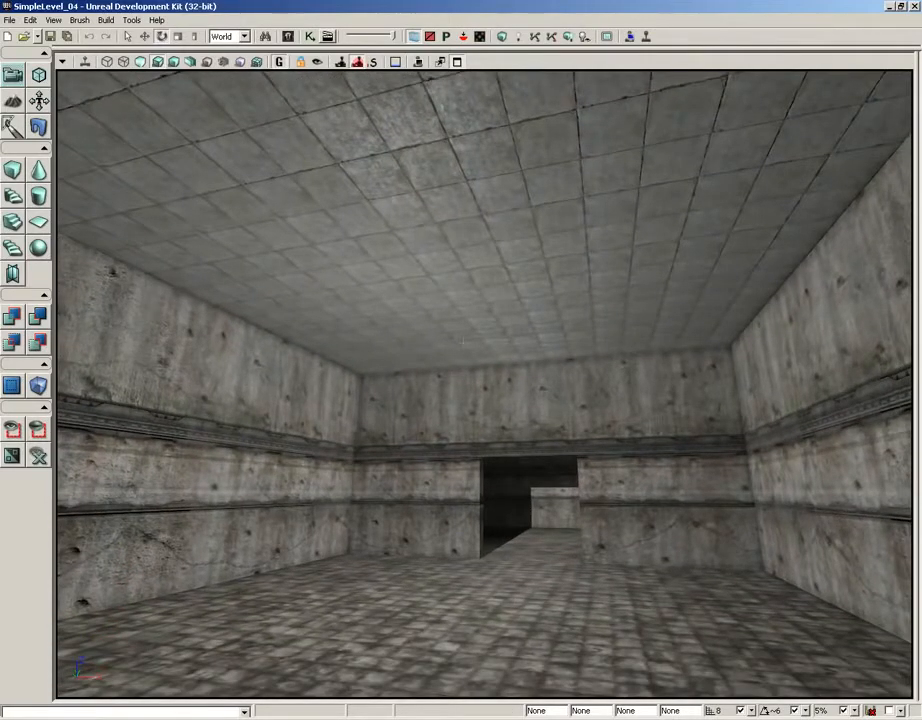
# Open the Content Browser and search all assets for "building bunkersup"
pyautogui.click(289, 37)
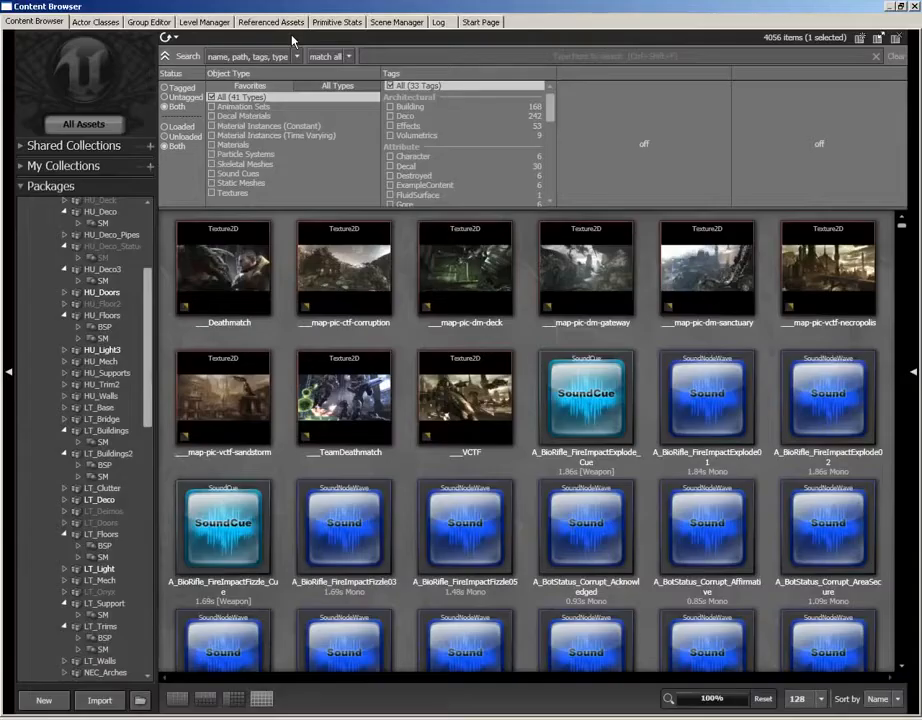
pyautogui.click(429, 57)
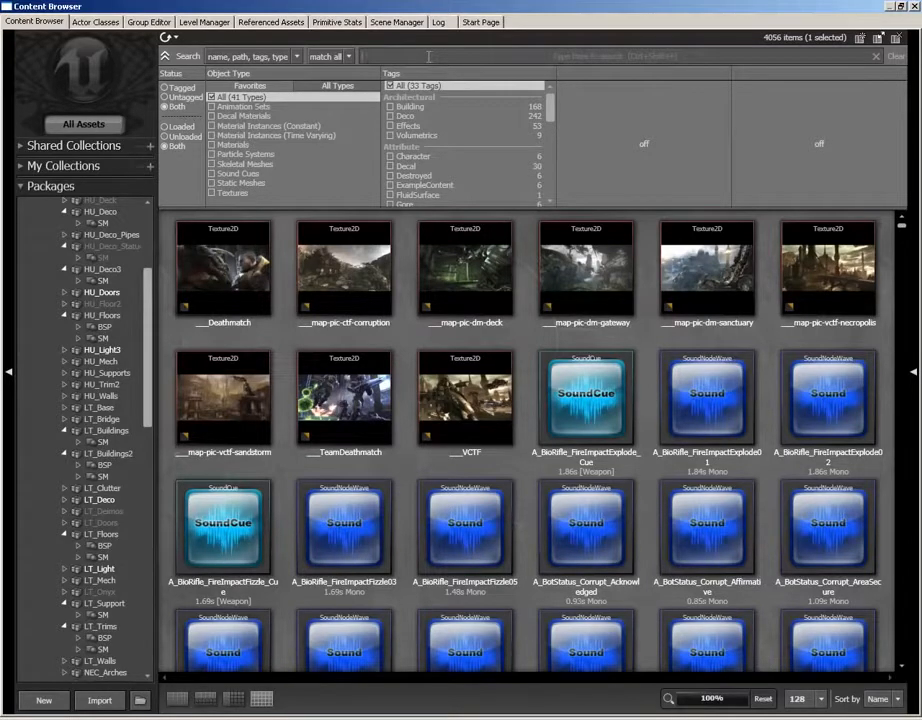
pyautogui.click(428, 56)
pyautogui.write('building')
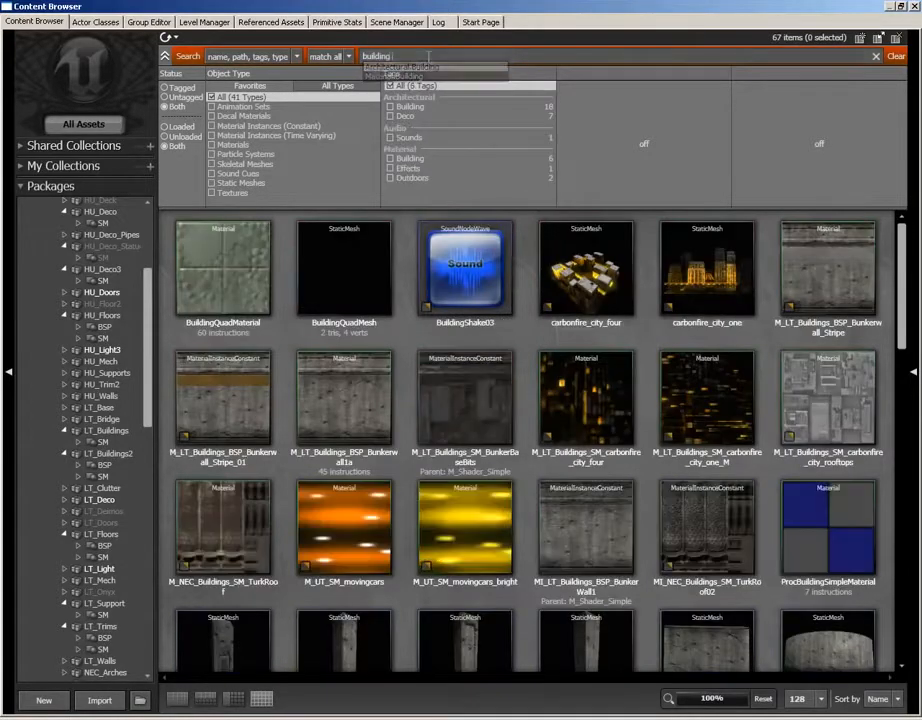
pyautogui.write(' bunker')
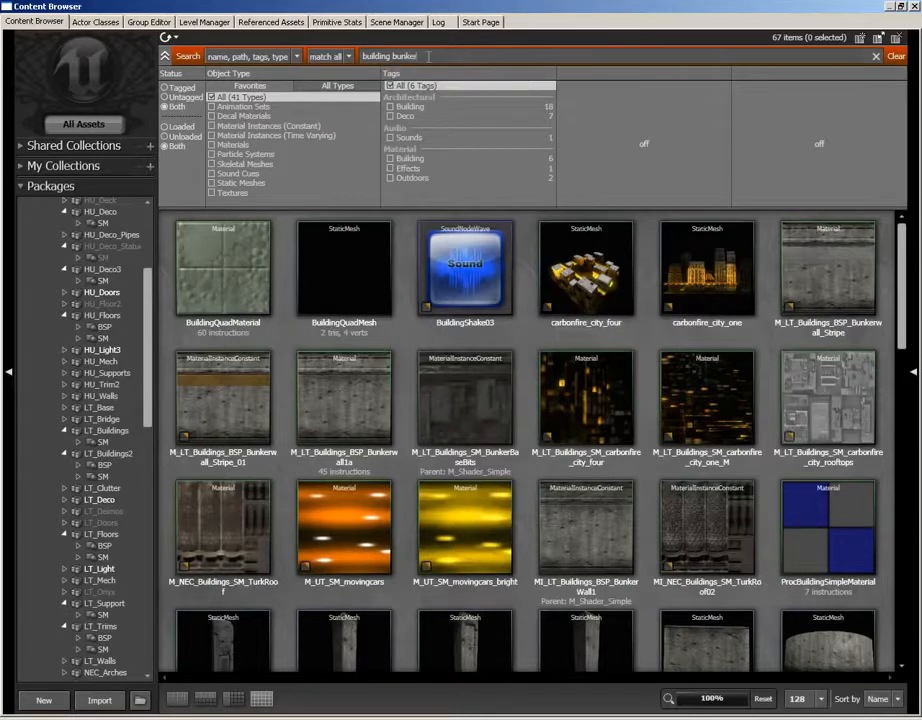
pyautogui.write('s')
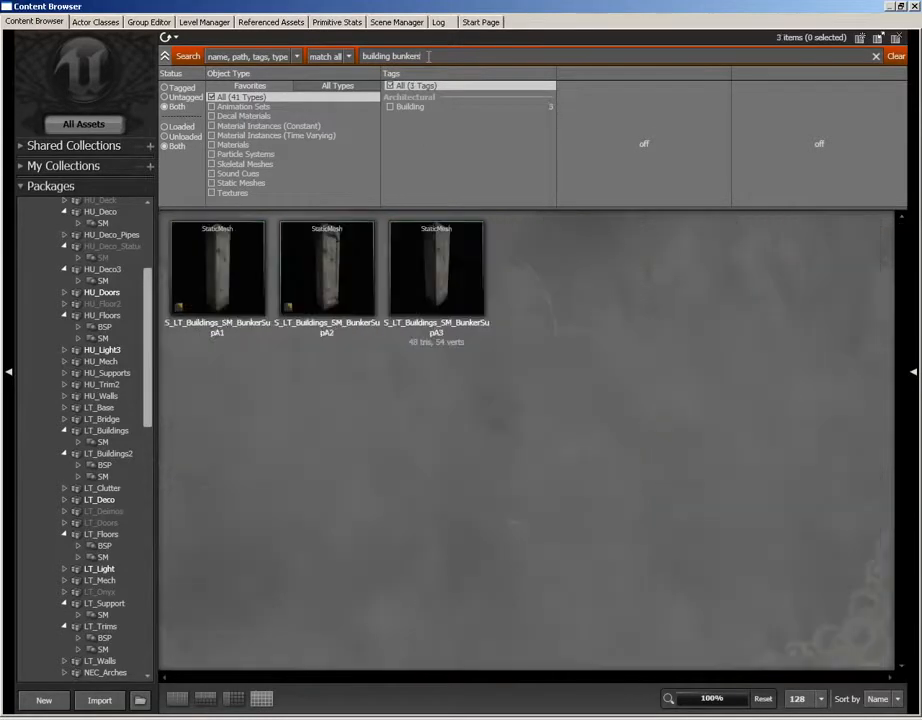
pyautogui.write('up')
# Select the S_LT_Buildings_SM_BunkerSupA3 static mesh and shrink and move the Content Browser window to expose the room's floor
pyautogui.moveTo(432, 284)
pyautogui.click(247, 274)
pyautogui.click(339, 278)
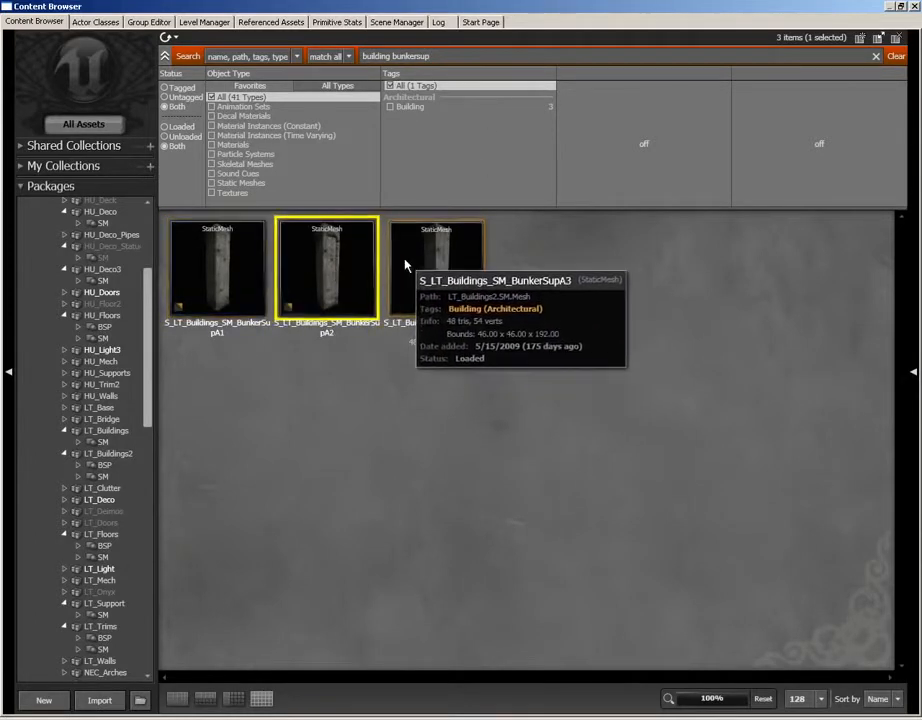
pyautogui.click(412, 263)
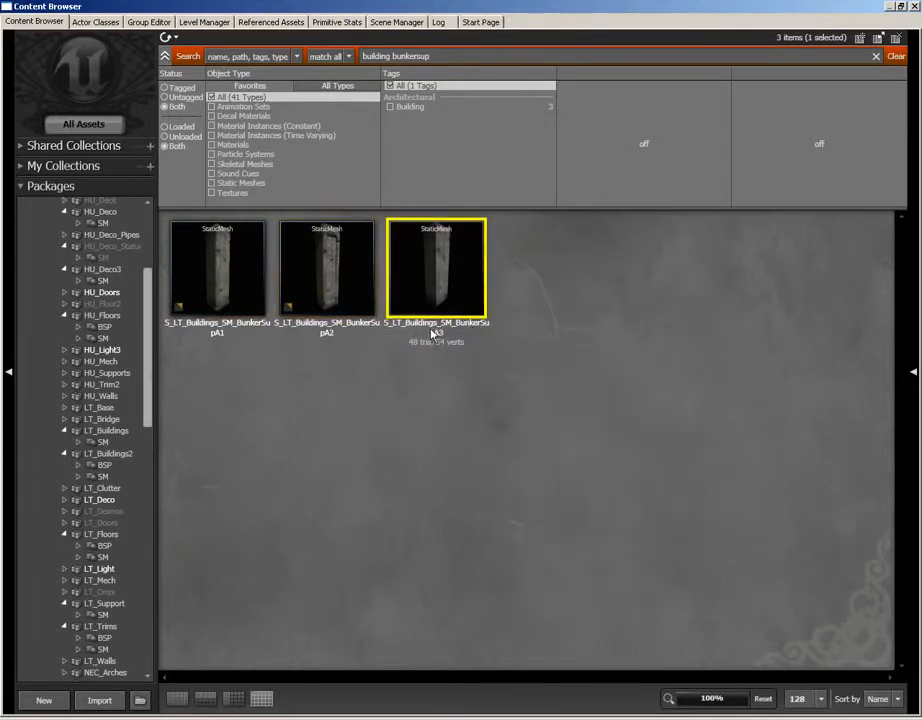
pyautogui.click(902, 7)
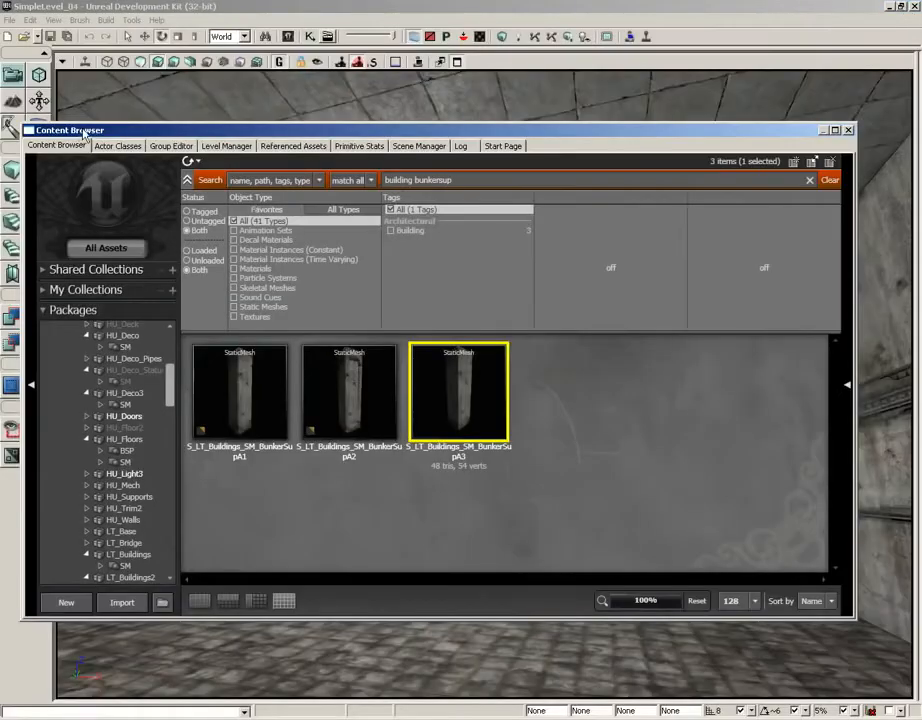
pyautogui.moveTo(225, 123); pyautogui.dragTo(344, 18)
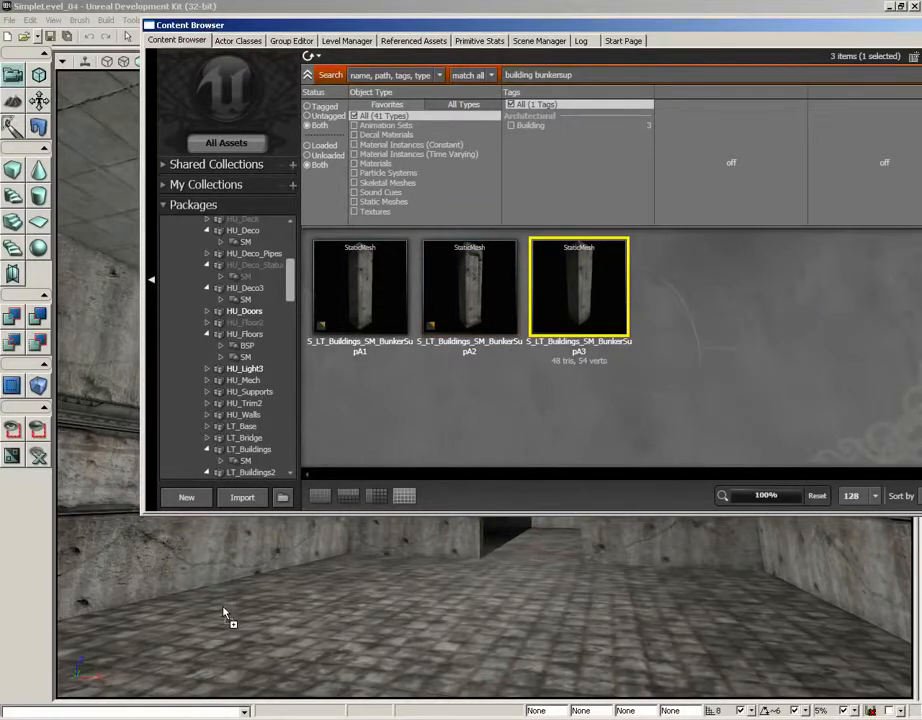
# Set the drag grid snap to 32 and place the S_LT_Buildings_SM_BunkerSupA3 mesh on the floor near the room's left wall
pyautogui.moveTo(223, 612); pyautogui.dragTo(593, 373)
pyautogui.click(752, 711)
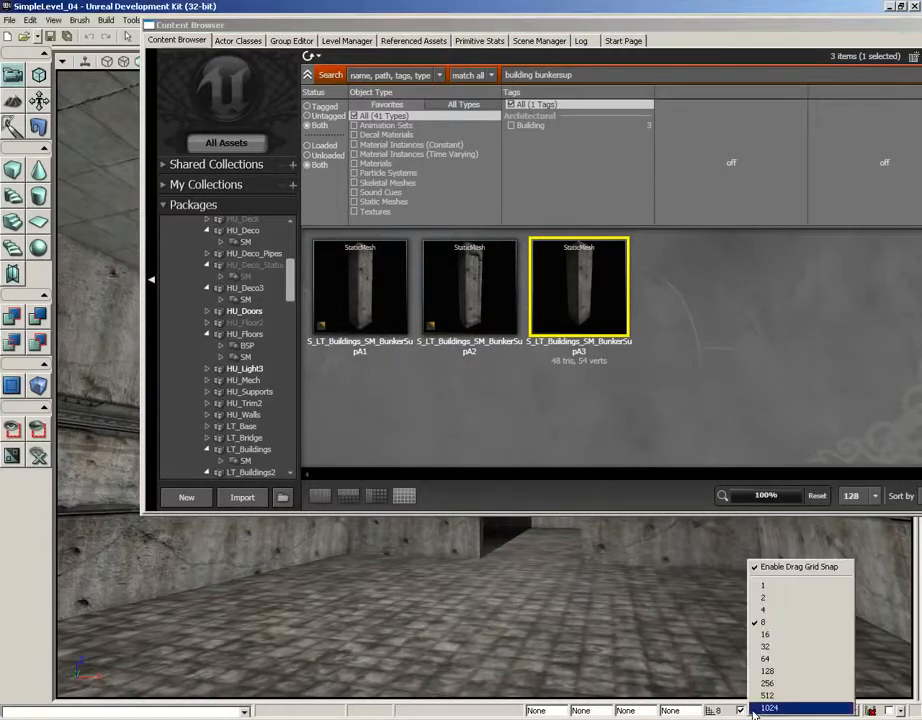
pyautogui.click(766, 647)
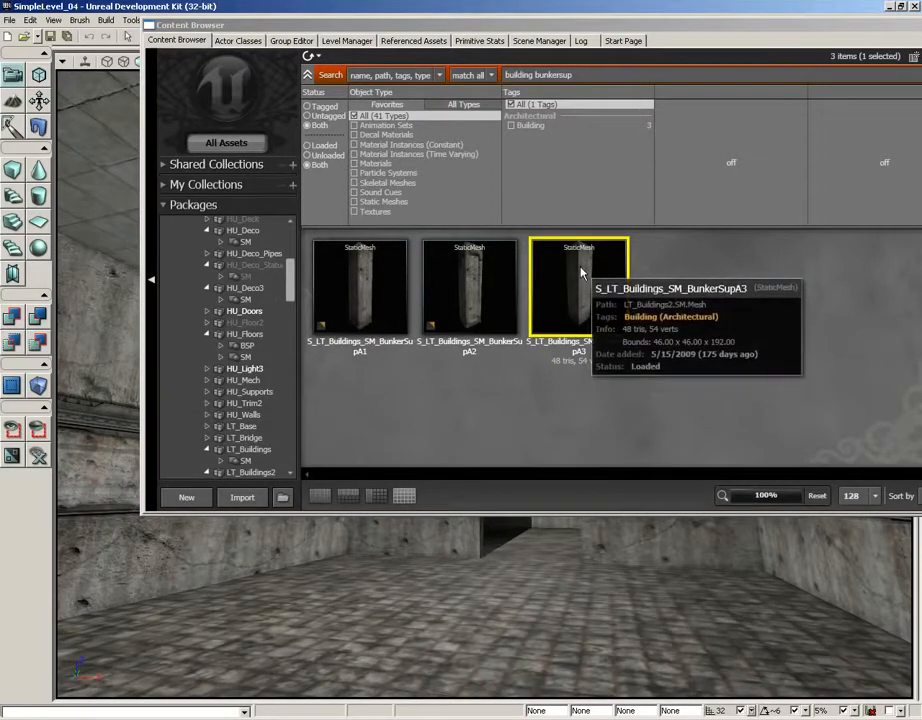
pyautogui.moveTo(215, 593); pyautogui.dragTo(200, 610)
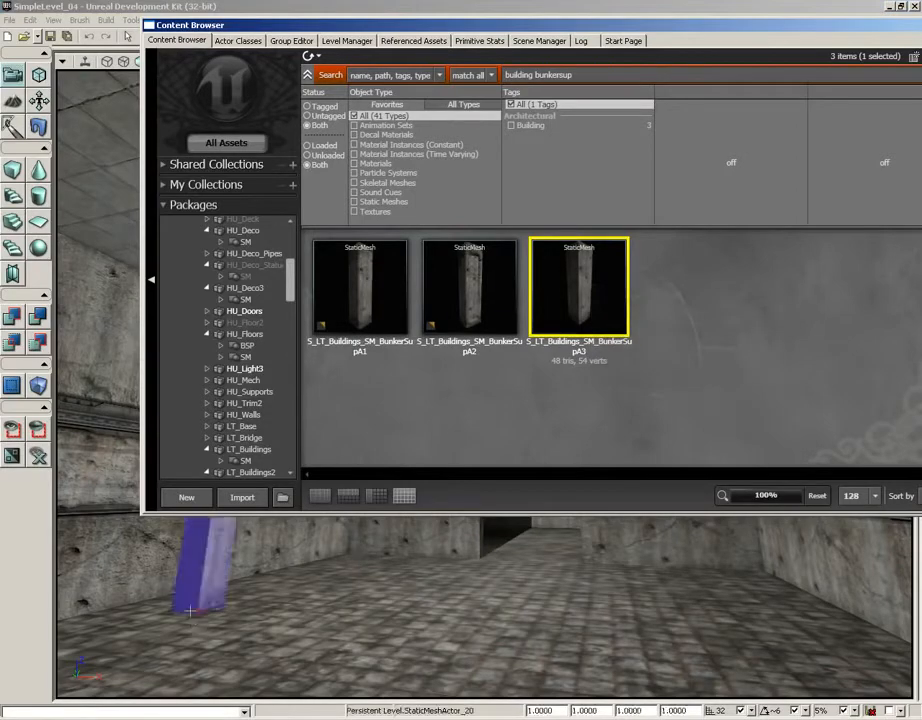
pyautogui.moveTo(792, 27); pyautogui.dragTo(651, 46)
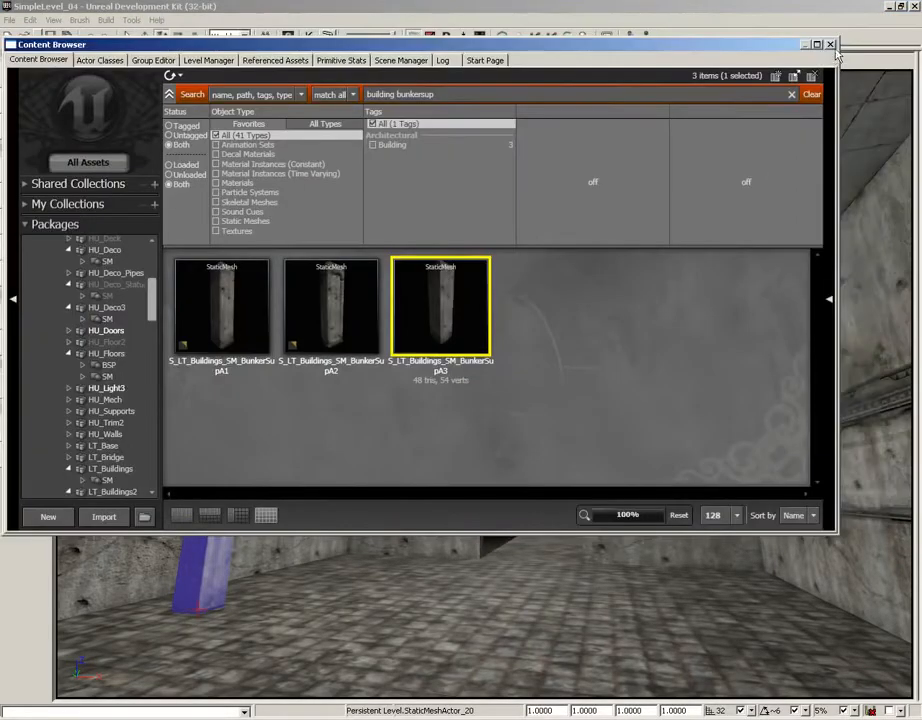
# Close the Content Browser, deselect the placed support, and return to the four-viewport layout
pyautogui.click(835, 45)
pyautogui.moveTo(700, 240); pyautogui.dragTo(690, 240, button='right')
pyautogui.moveTo(690, 240); pyautogui.dragTo(590, 275)
pyautogui.press('Escape')
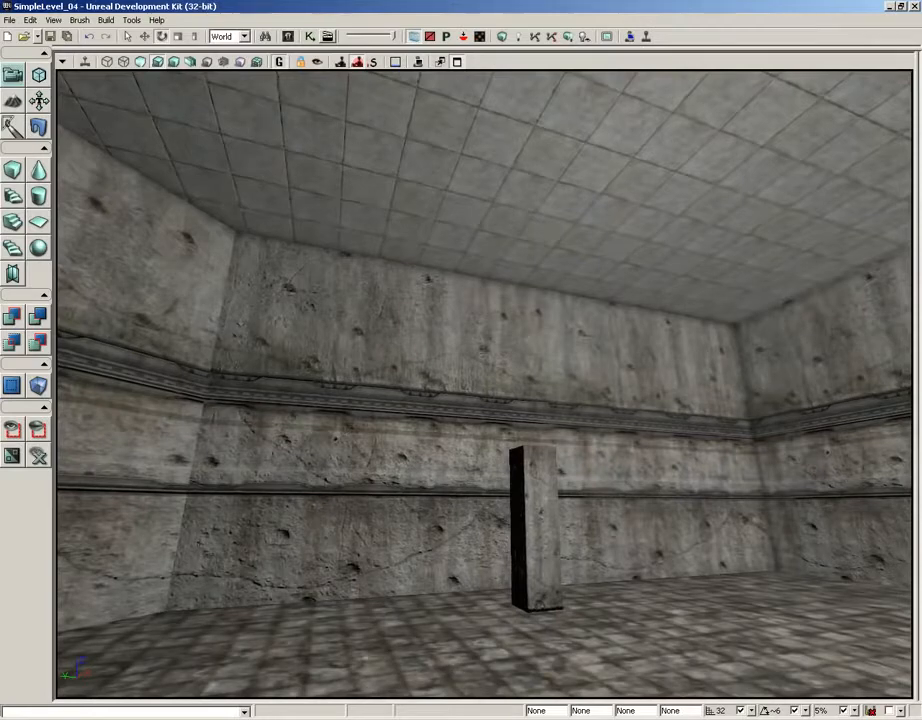
pyautogui.click(458, 61)
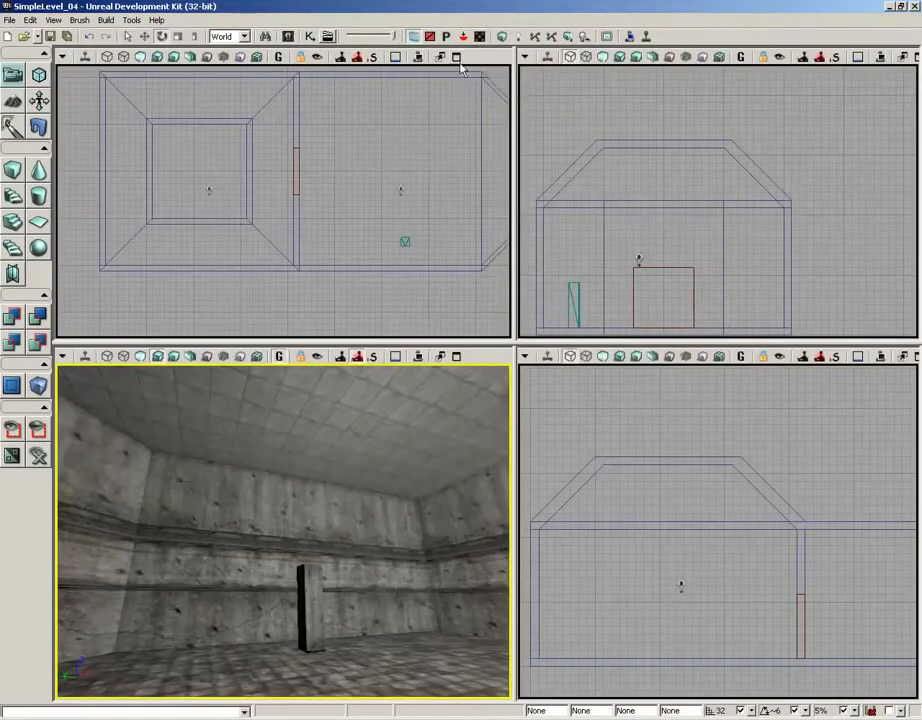
# Examine the support's location relative to the room's nearby angled corner in the top and perspective views
pyautogui.moveTo(401, 235); pyautogui.dragTo(296, 251)
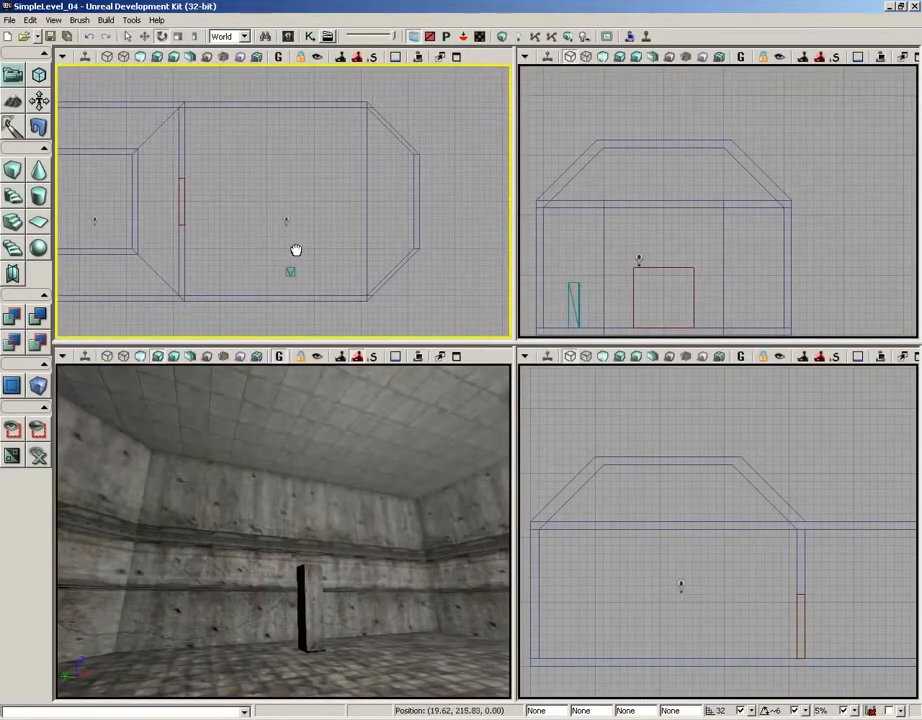
pyautogui.click(458, 61)
pyautogui.scroll(6, 322, 228)
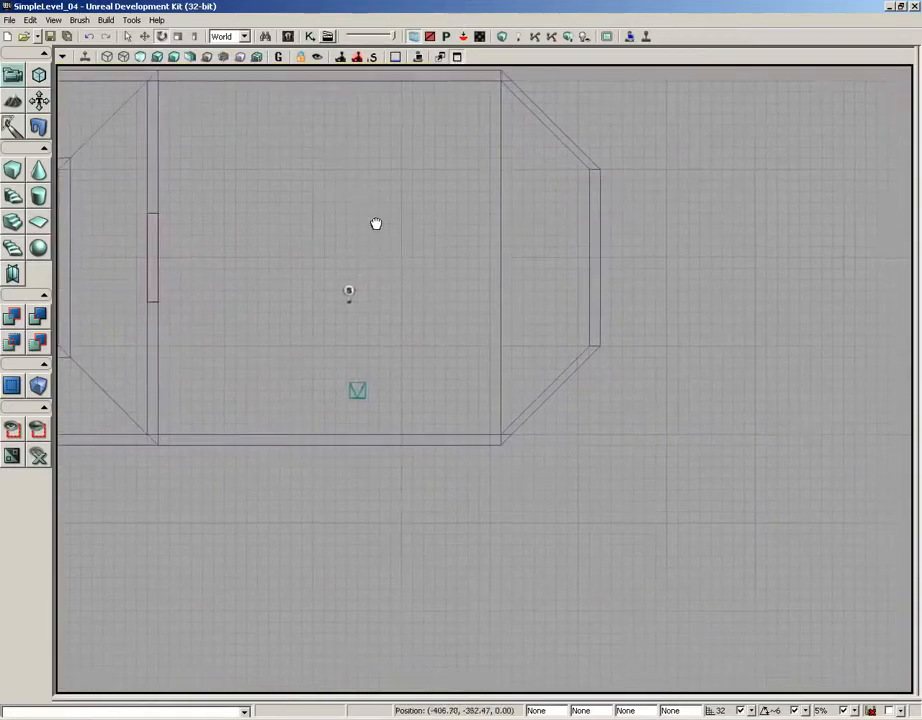
pyautogui.scroll(1, 325, 229)
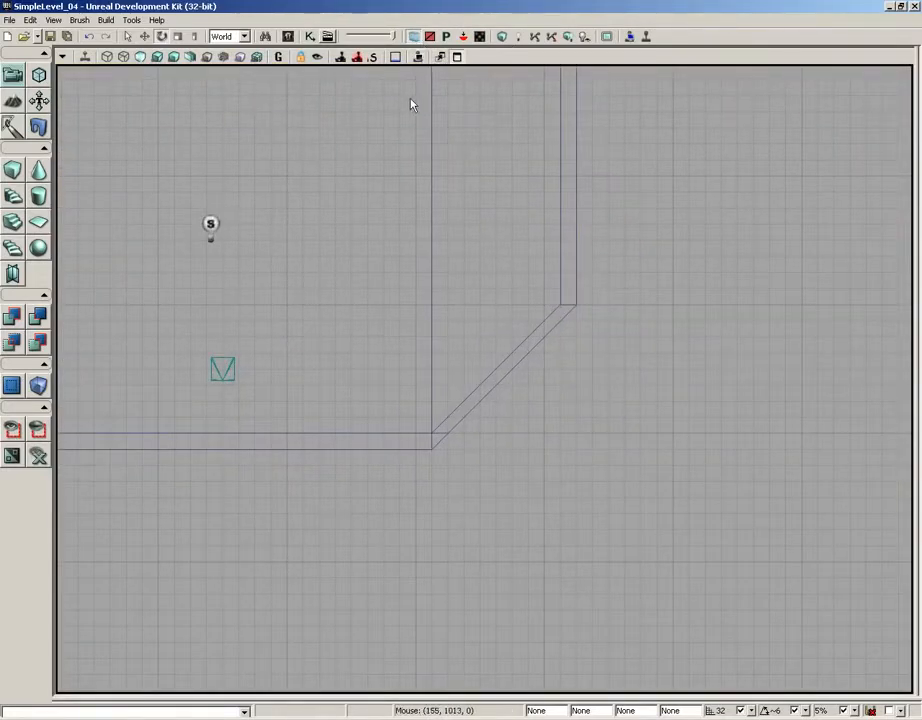
pyautogui.click(457, 57)
pyautogui.moveTo(323, 491)
pyautogui.mouseDown()
pyautogui.moveTo(352, 500)
pyautogui.moveTo(323, 504)
pyautogui.mouseUp()
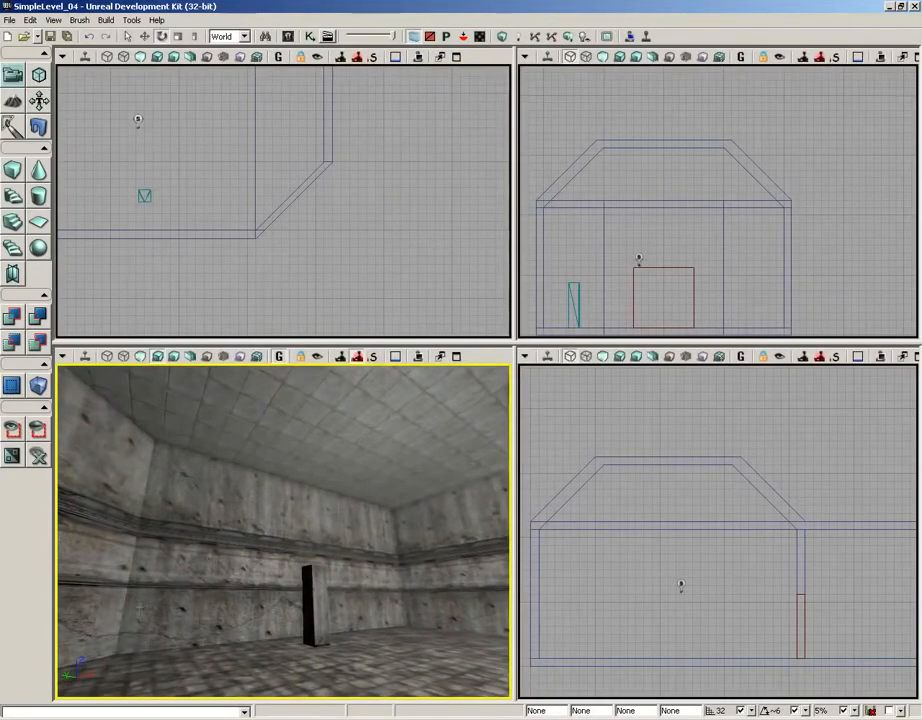
pyautogui.moveTo(158, 436); pyautogui.dragTo(226, 533, button='right')
pyautogui.moveTo(359, 555); pyautogui.dragTo(262, 535, button='right')
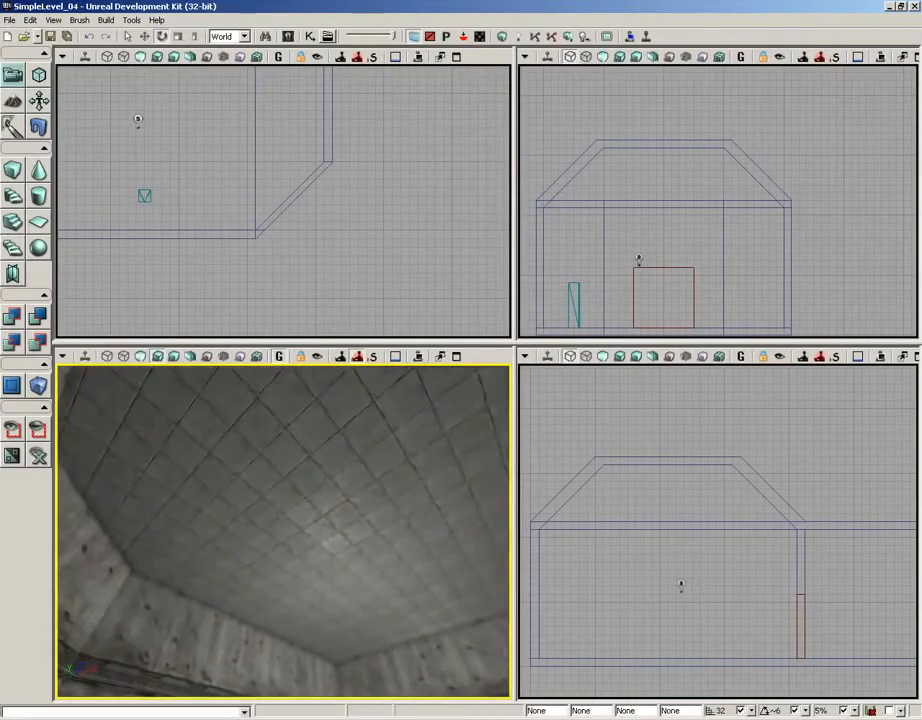
pyautogui.moveTo(300, 470); pyautogui.dragTo(318, 594, button='right')
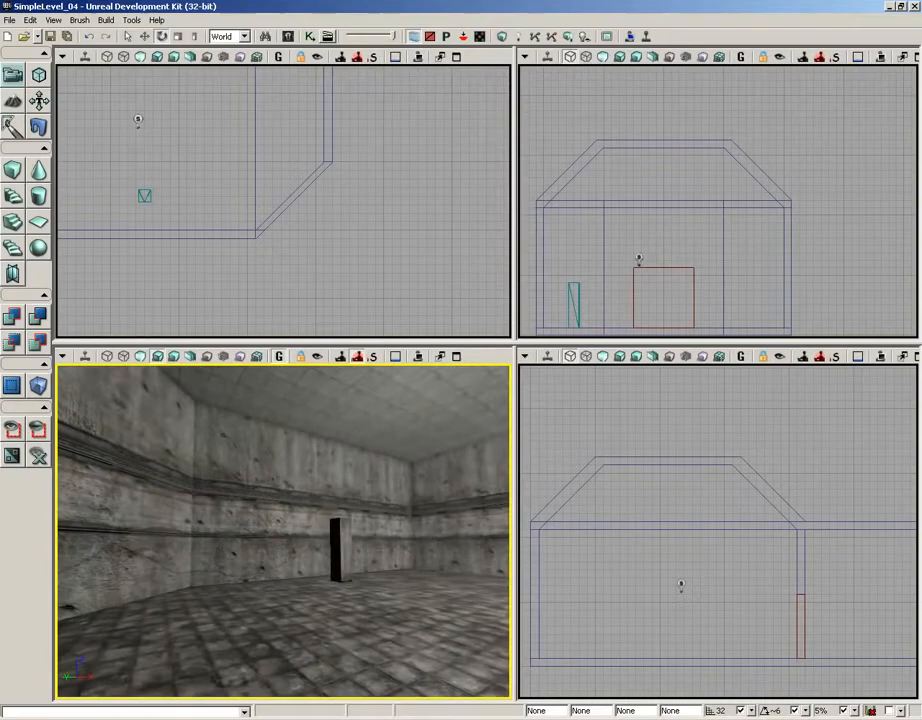
# Move the bunker support across the floor in the top view to the corner where the straight wall meets the angled wall
pyautogui.click(153, 196)
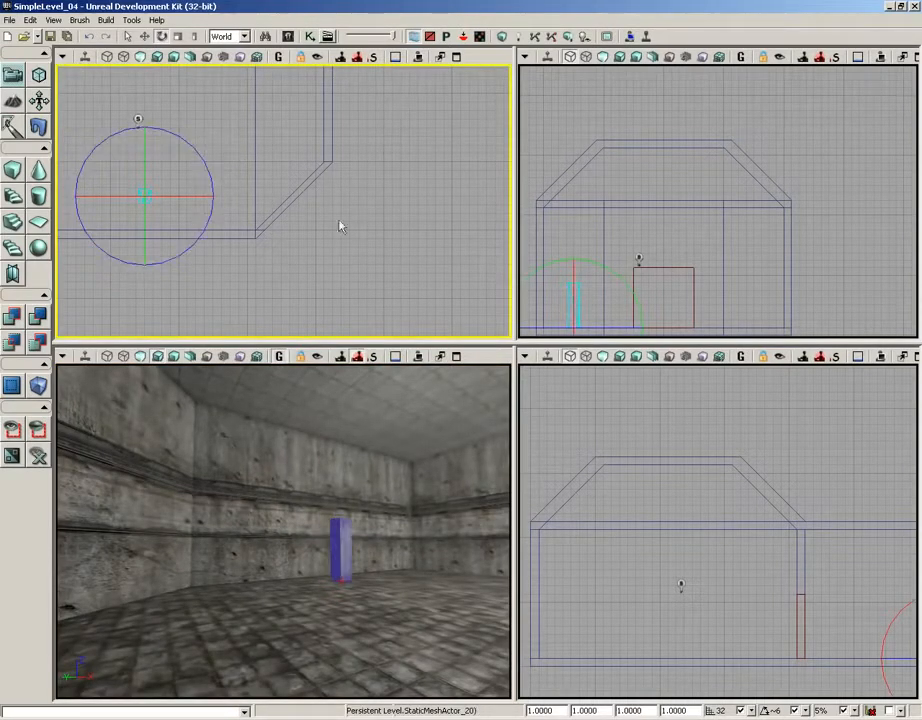
pyautogui.moveTo(340, 226)
pyautogui.mouseDown()
pyautogui.moveTo(470, 251)
pyautogui.moveTo(350, 224)
pyautogui.mouseUp()
pyautogui.press('w')
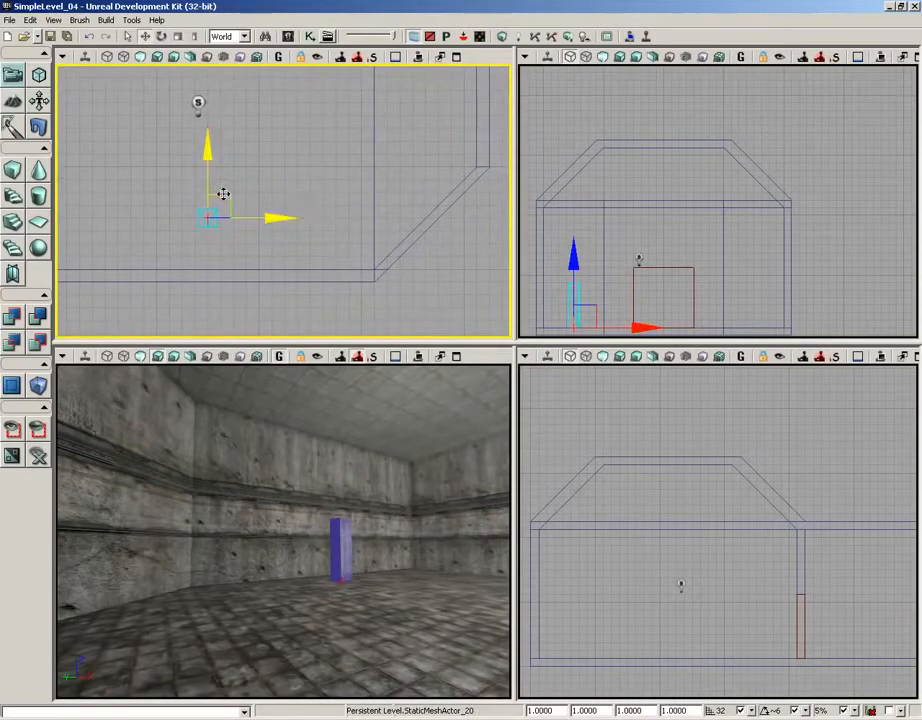
pyautogui.moveTo(223, 193); pyautogui.dragTo(373, 229)
pyautogui.scroll(8, 395, 196)
pyautogui.moveTo(430, 230); pyautogui.dragTo(258, 160)
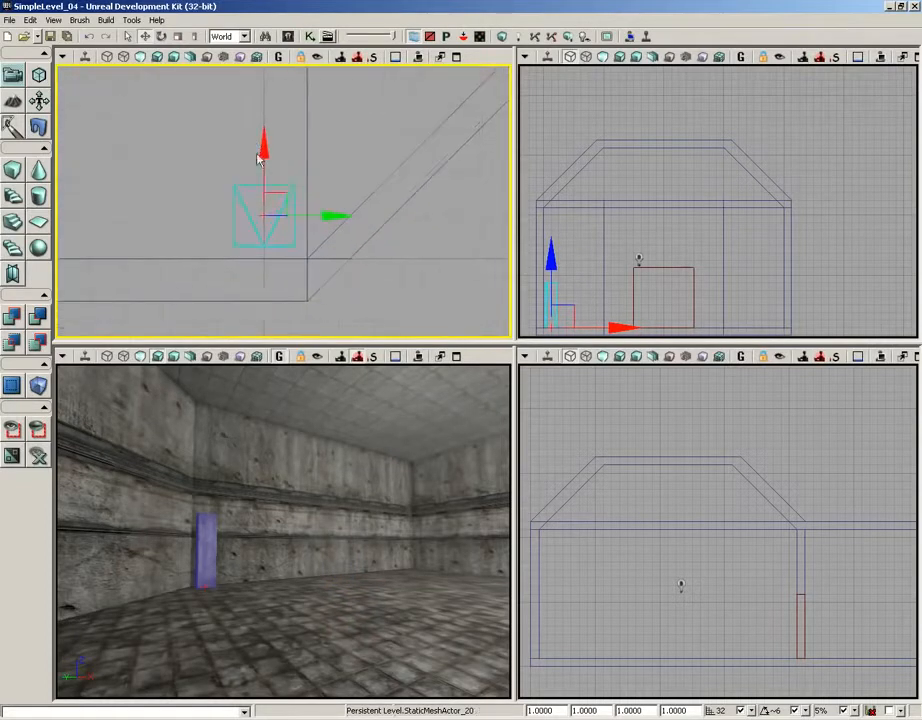
pyautogui.scroll(1, 258, 160)
pyautogui.scroll(1, 268, 136)
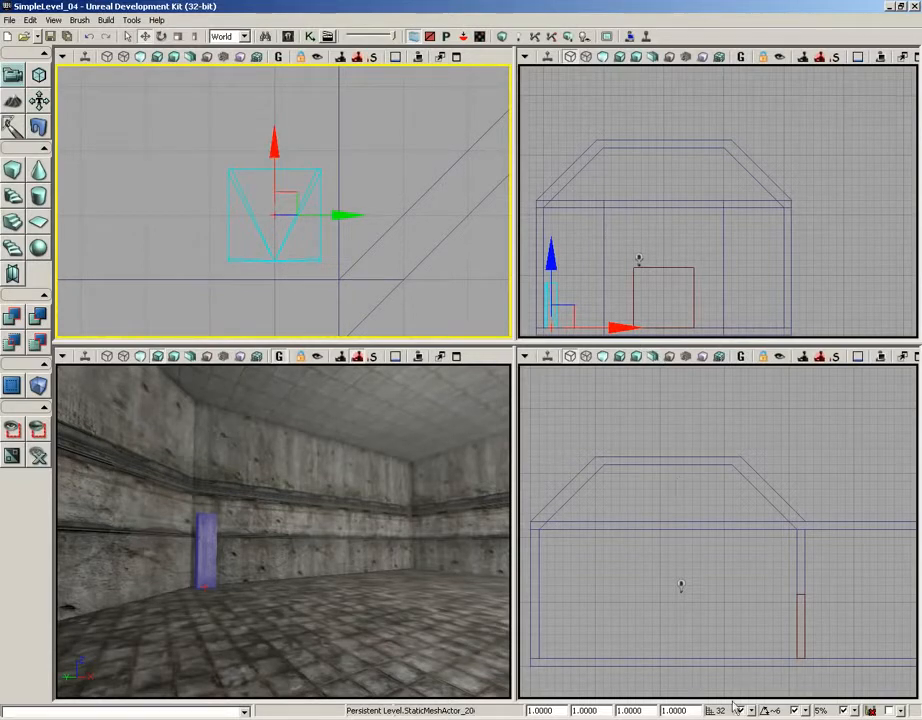
# Set the drag grid snap to 8 and nudge the bunker support tight into the corner along both horizontal axes
pyautogui.click(762, 711)
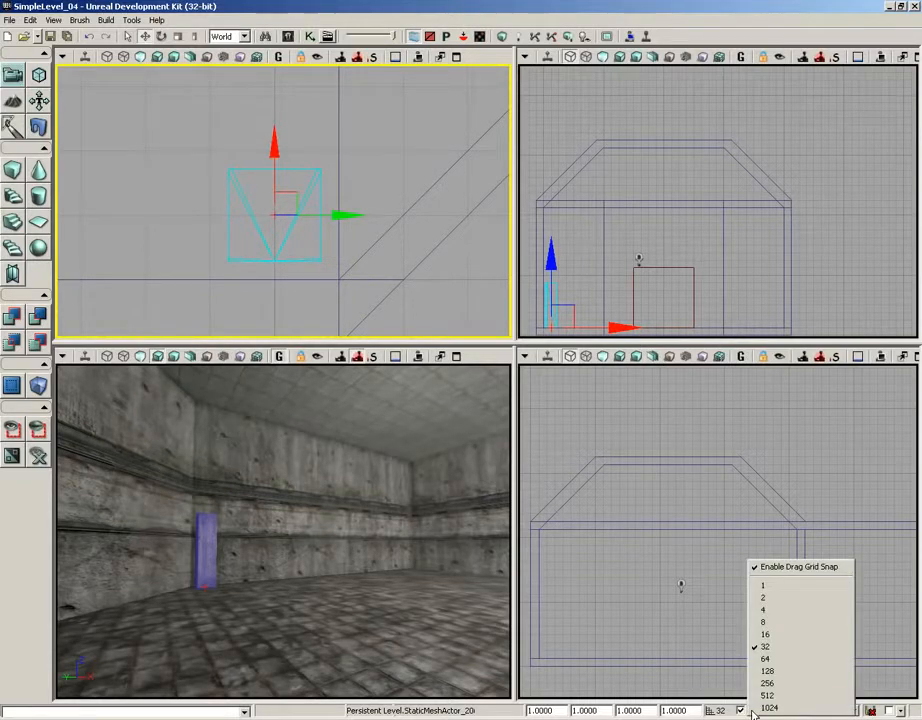
pyautogui.click(765, 622)
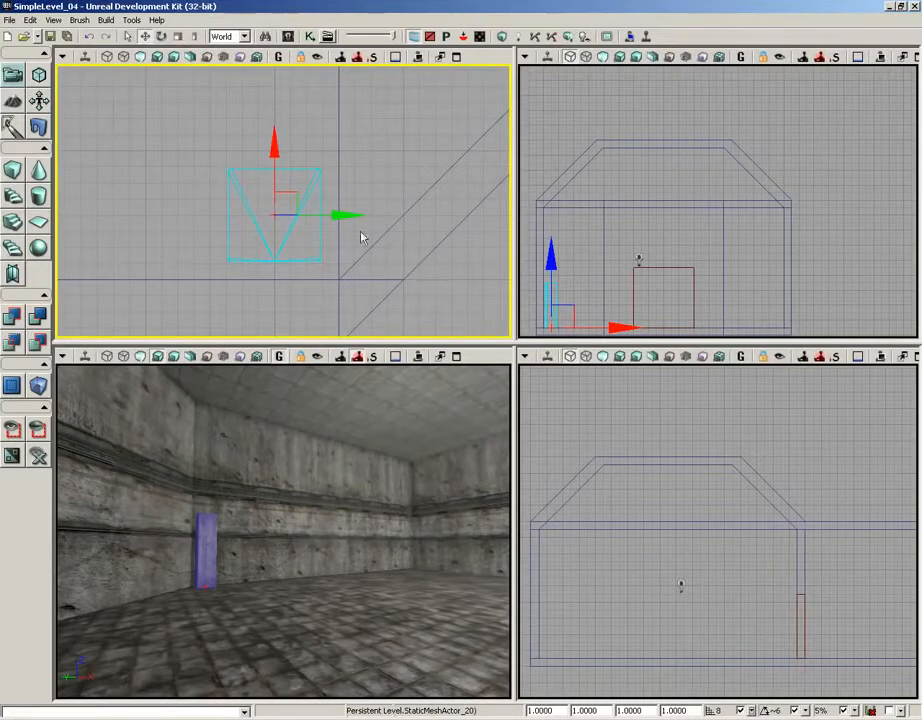
pyautogui.moveTo(350, 214); pyautogui.dragTo(356, 214)
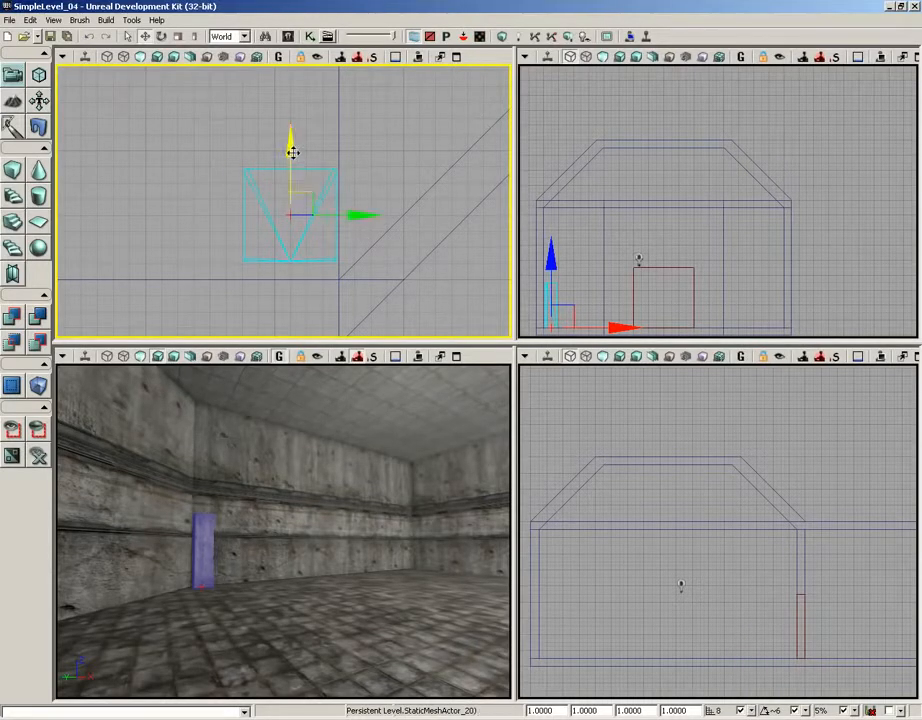
pyautogui.moveTo(292, 148); pyautogui.dragTo(290, 160)
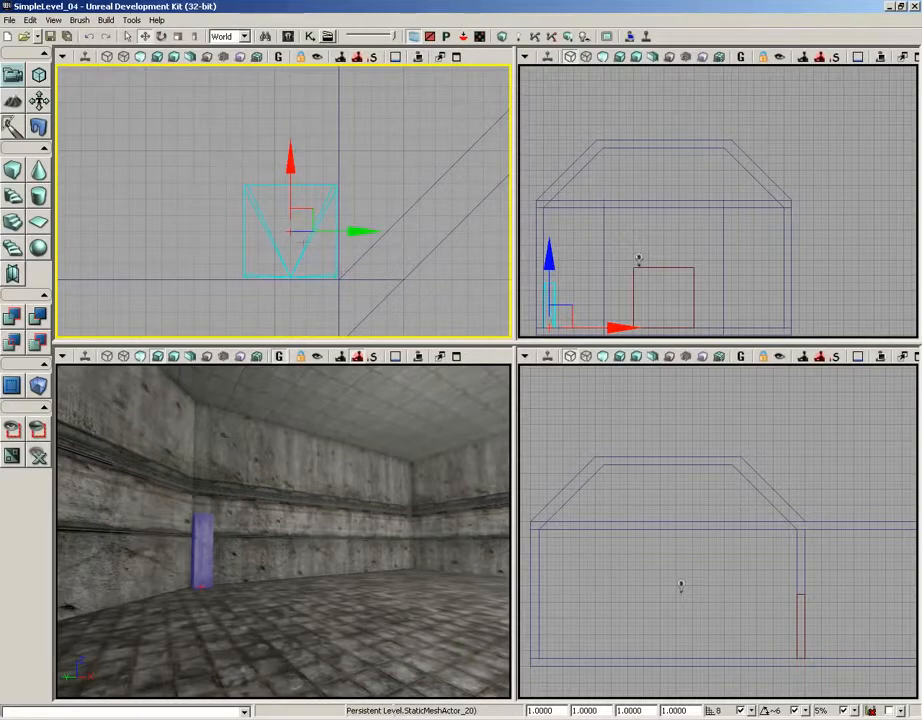
# Check how closely the bunker support fits against the corner walls in the top and perspective views
pyautogui.scroll(5, 315, 302)
pyautogui.moveTo(317, 256); pyautogui.dragTo(325, 160, button='right')
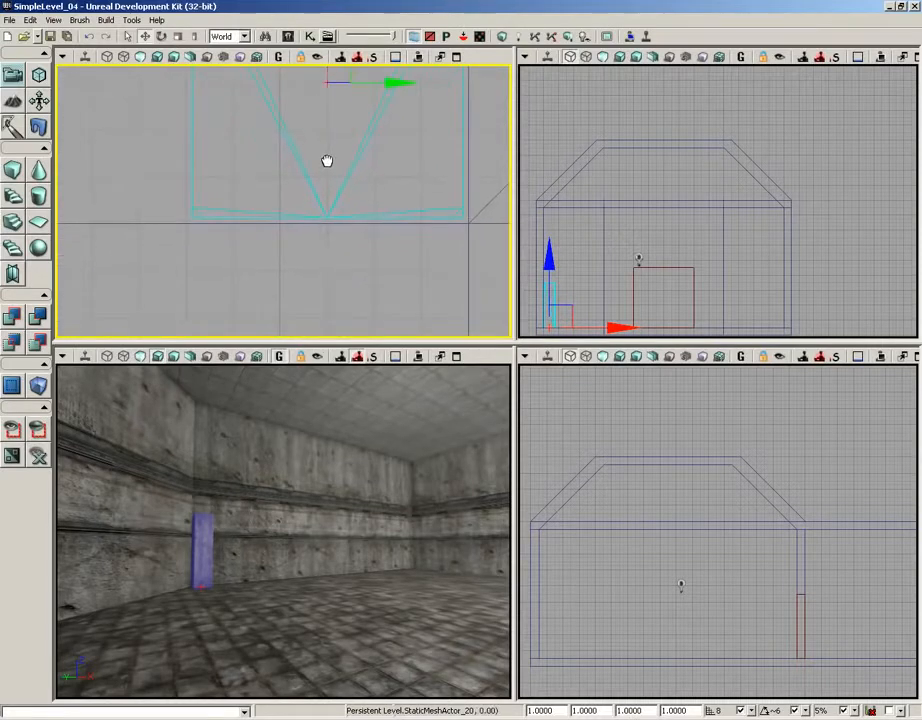
pyautogui.scroll(3, 325, 160)
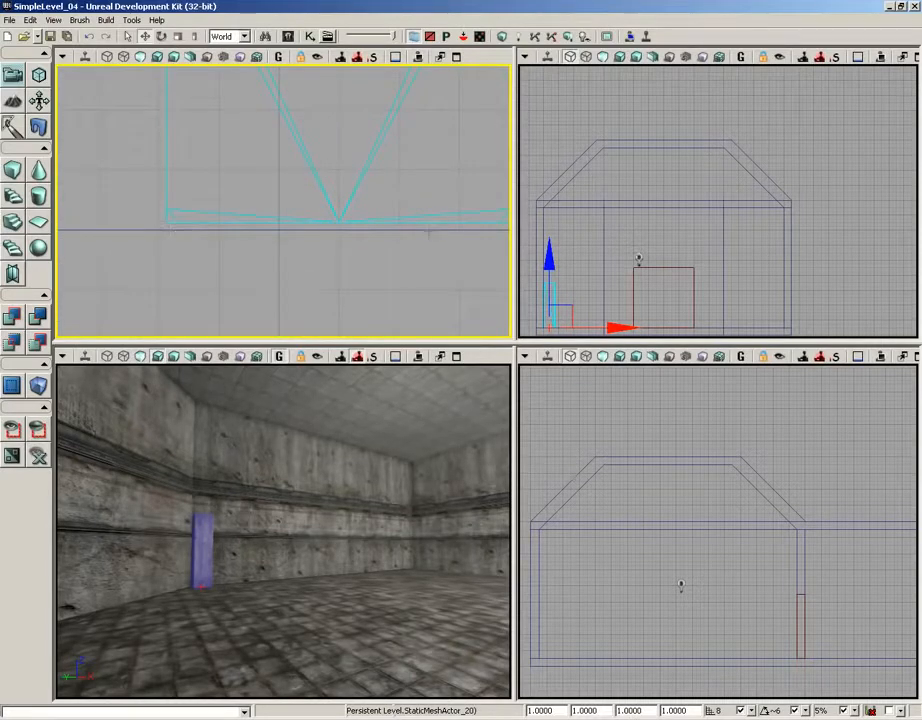
pyautogui.scroll(-3, 340, 226)
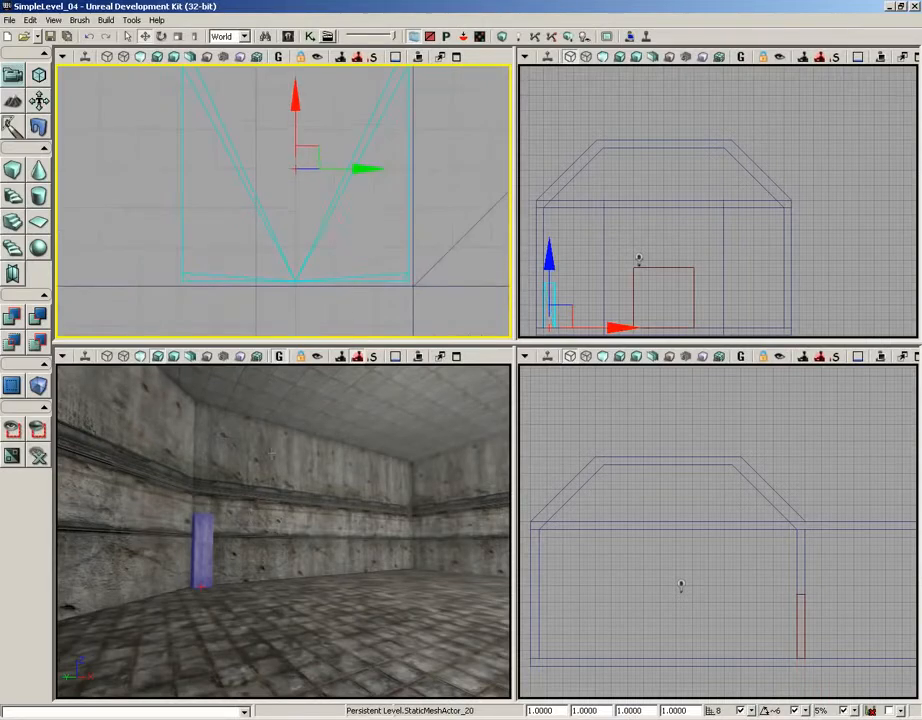
pyautogui.moveTo(271, 454); pyautogui.dragTo(240, 498)
pyautogui.moveTo(240, 498); pyautogui.dragTo(237, 482, button='right')
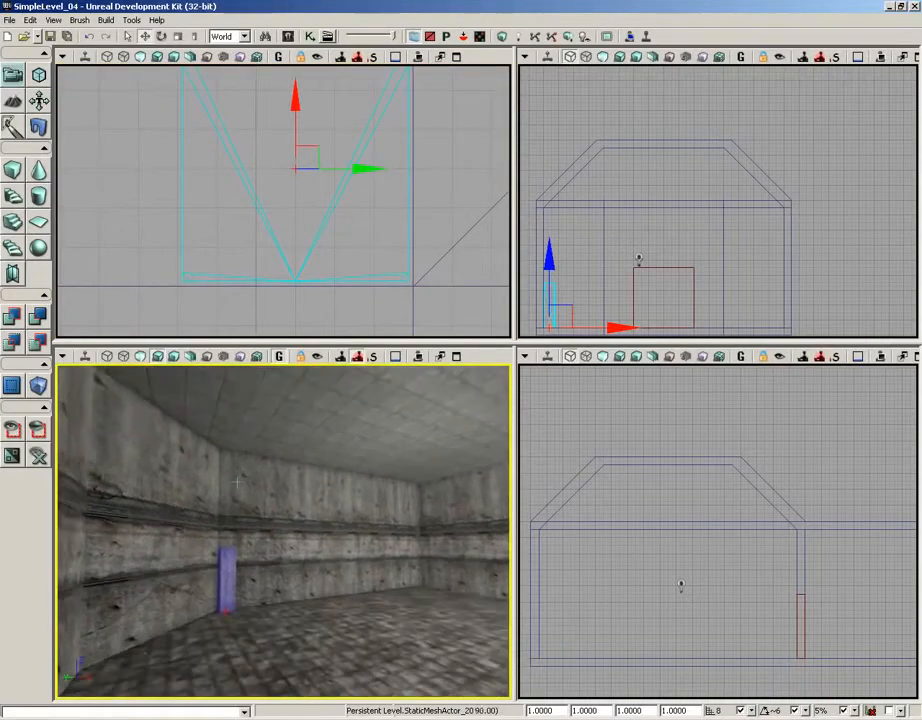
pyautogui.moveTo(237, 482)
pyautogui.mouseDown()
pyautogui.moveTo(241, 474)
pyautogui.moveTo(248, 482)
pyautogui.mouseUp()
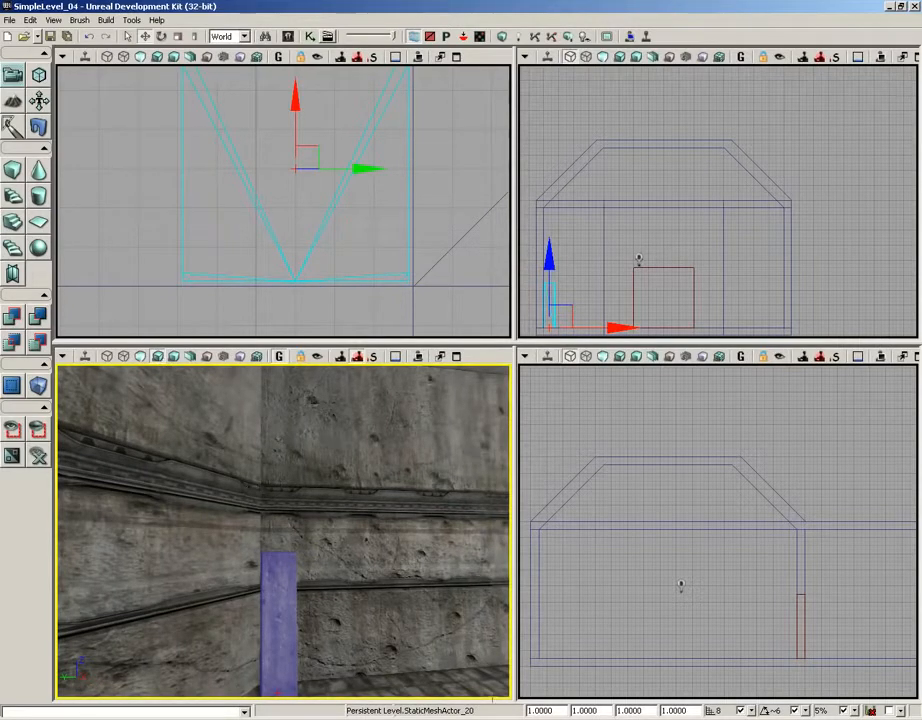
pyautogui.moveTo(357, 500); pyautogui.dragTo(371, 571)
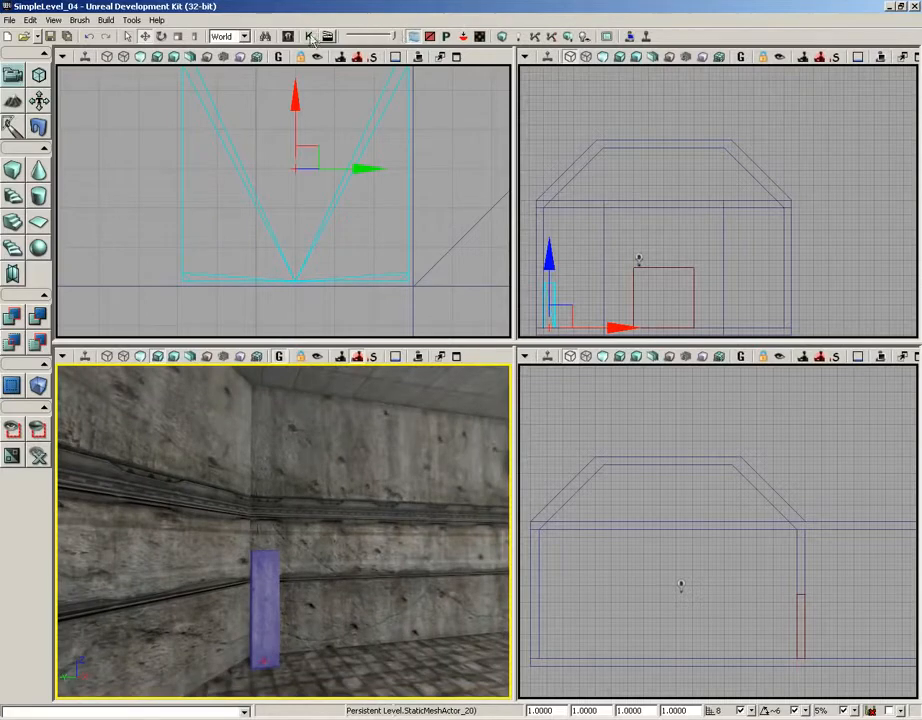
# Reopen the Content Browser and search all assets for "bunkerbase"
pyautogui.click(406, 35)
pyautogui.moveTo(404, 47); pyautogui.dragTo(494, 46)
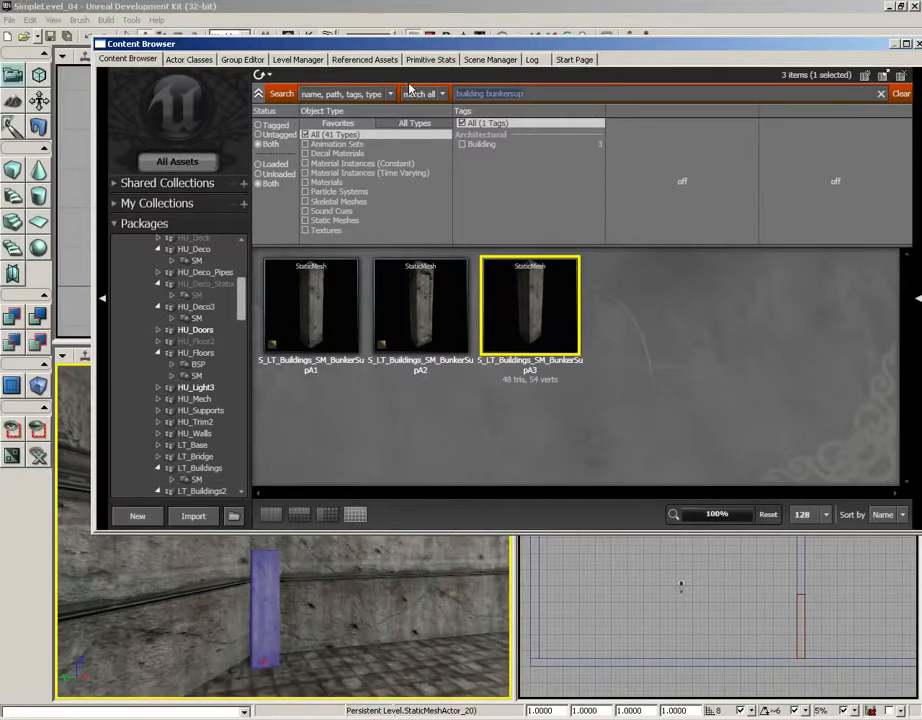
pyautogui.write('bu')
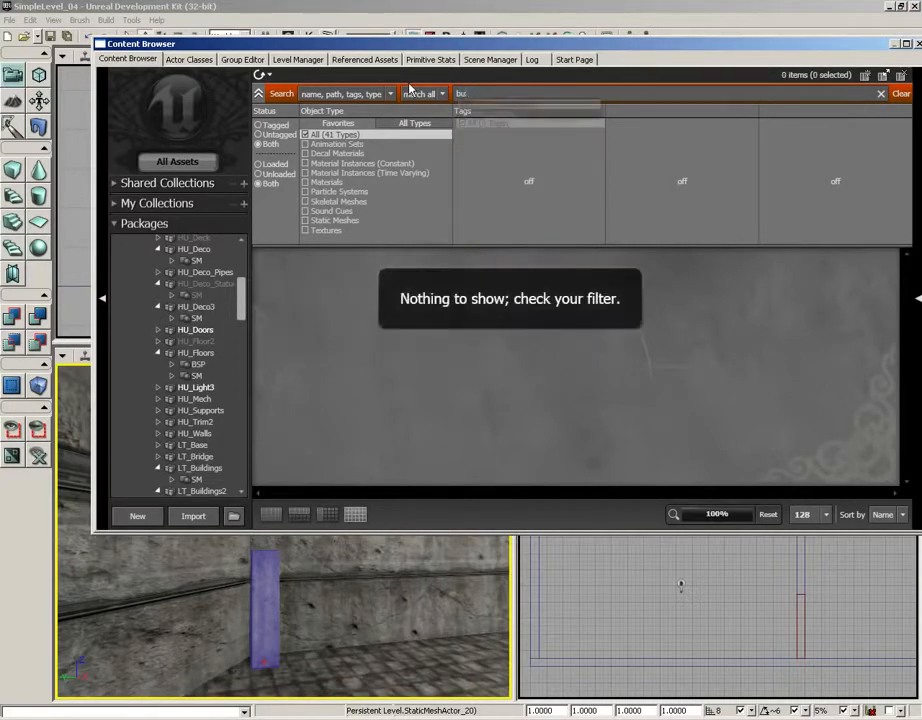
pyautogui.write('nkerbsse')
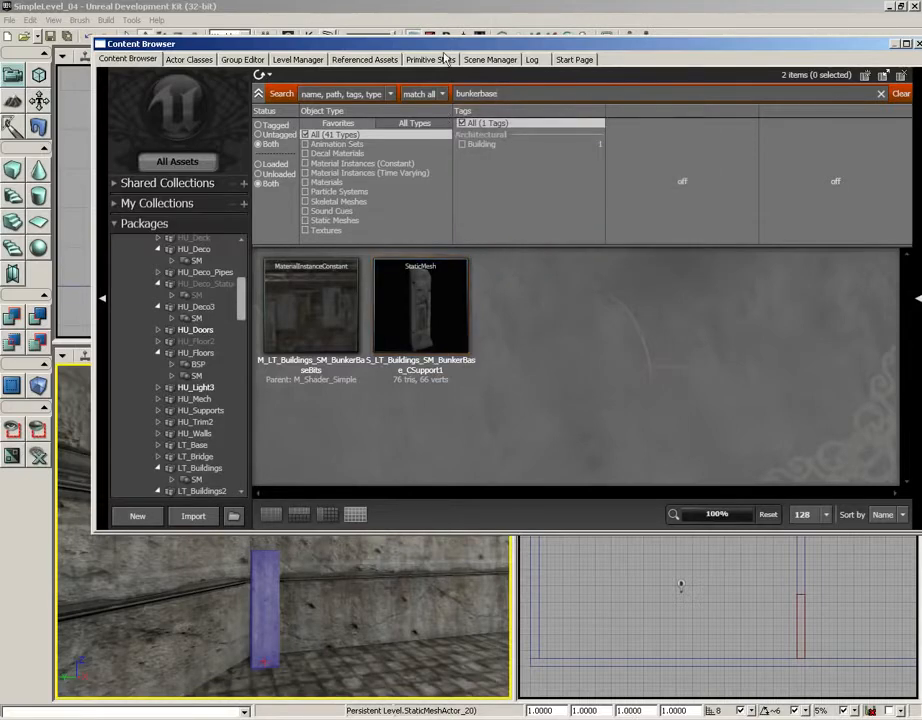
# Shift the Content Browser aside, place the S_LT_Buildings_SM_BunkerBase_CSupport1 mesh in the corner, and move it over the bunker support's top
pyautogui.moveTo(454, 44); pyautogui.dragTo(898, 43)
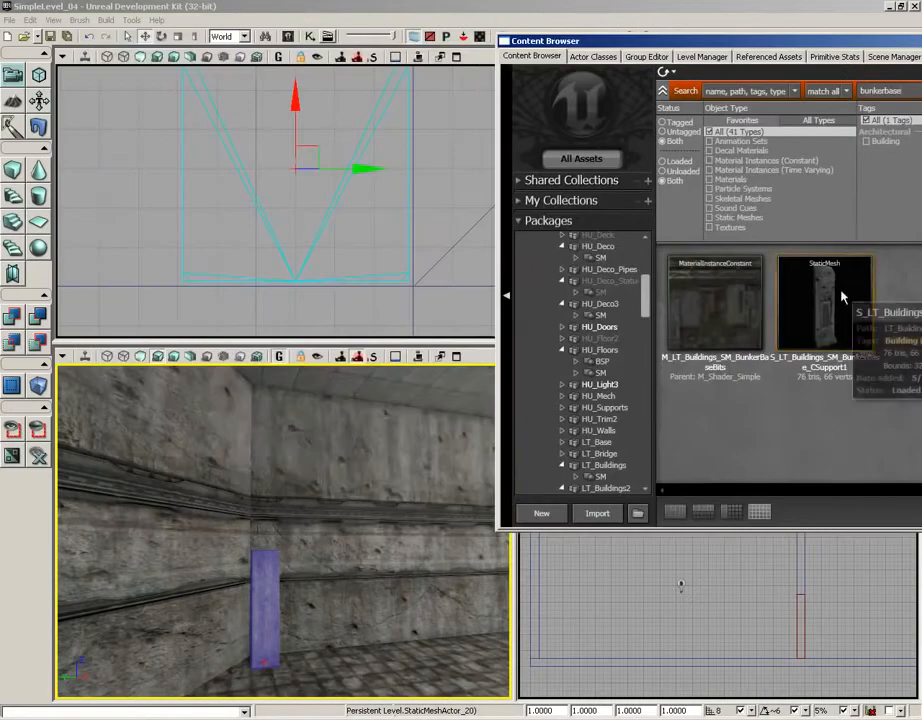
pyautogui.moveTo(809, 361); pyautogui.dragTo(262, 478)
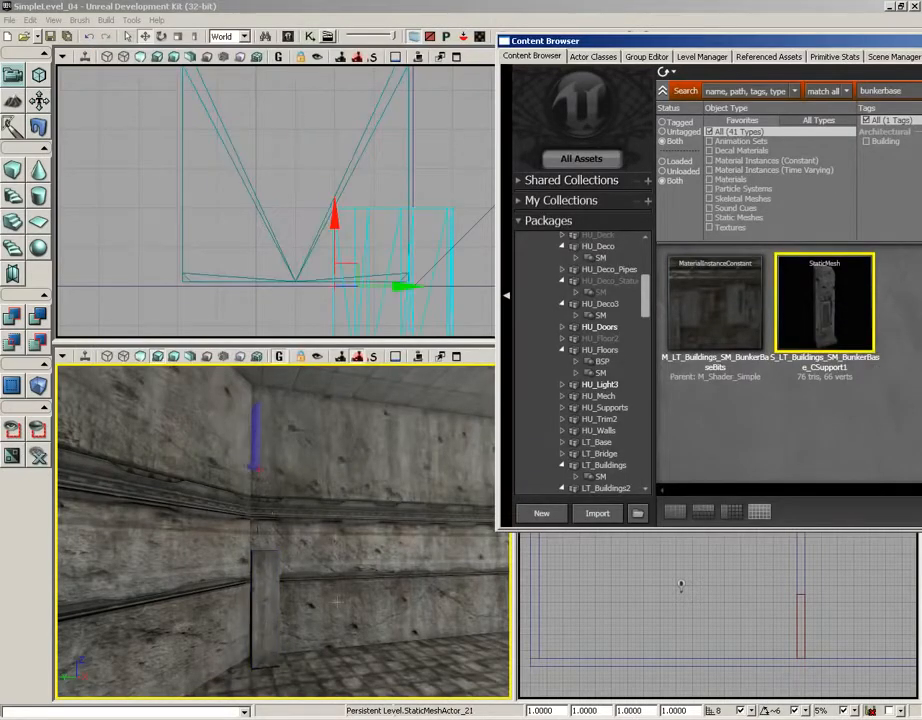
pyautogui.scroll(-5, 183, 180)
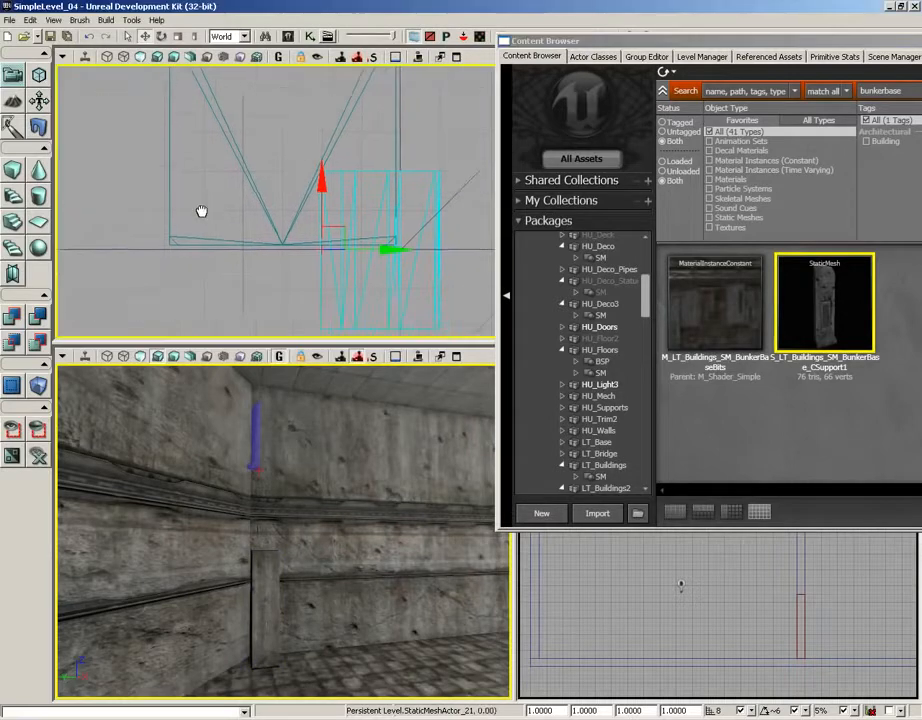
pyautogui.moveTo(291, 248); pyautogui.dragTo(250, 182)
# Rotate the CSupport1 mesh 90 degrees about the vertical axis so it lines up squarely with the bunker support below
pyautogui.moveTo(314, 386)
pyautogui.mouseDown()
pyautogui.moveTo(300, 378)
pyautogui.moveTo(307, 393)
pyautogui.mouseUp()
pyautogui.moveTo(307, 393); pyautogui.dragTo(339, 440, button='right')
pyautogui.moveTo(339, 440); pyautogui.dragTo(326, 496)
pyautogui.click(293, 447)
pyautogui.moveTo(326, 496); pyautogui.dragTo(333, 536, button='right')
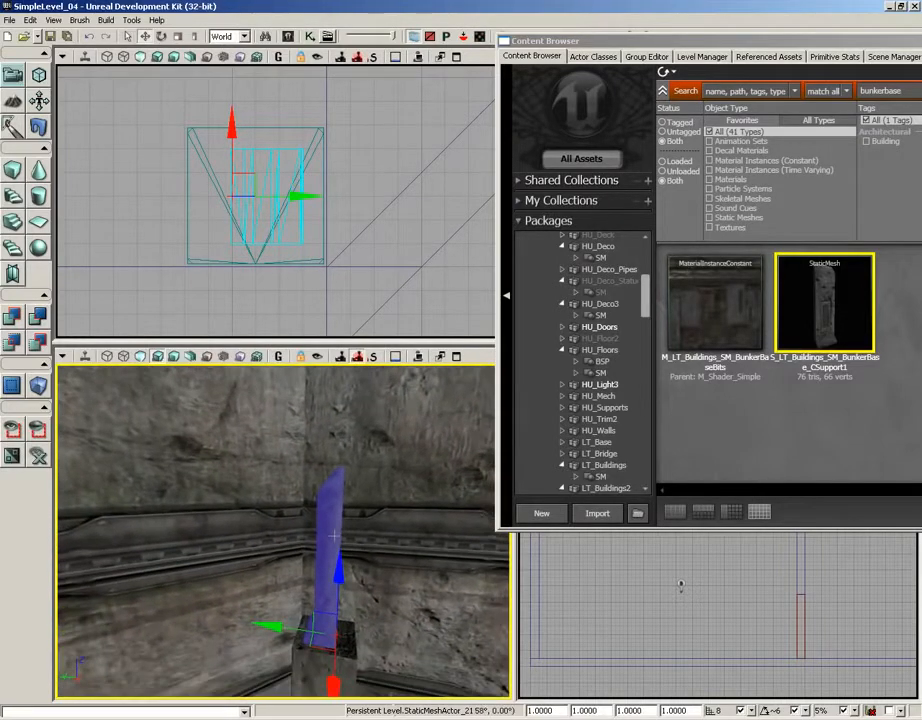
pyautogui.press('space')
pyautogui.moveTo(405, 527); pyautogui.dragTo(380, 631, button='right')
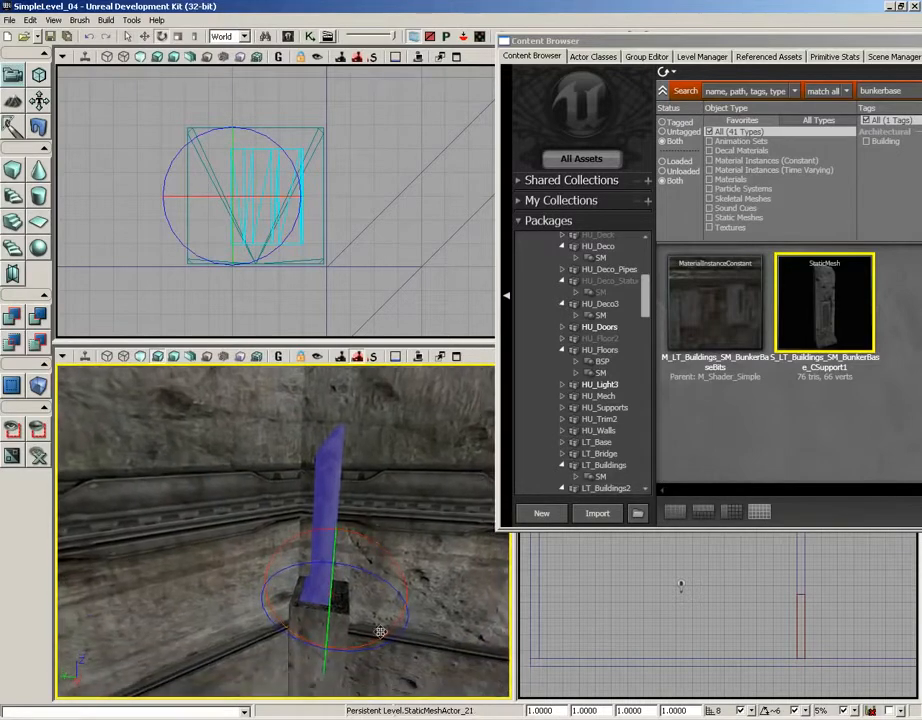
pyautogui.moveTo(380, 631); pyautogui.dragTo(510, 648)
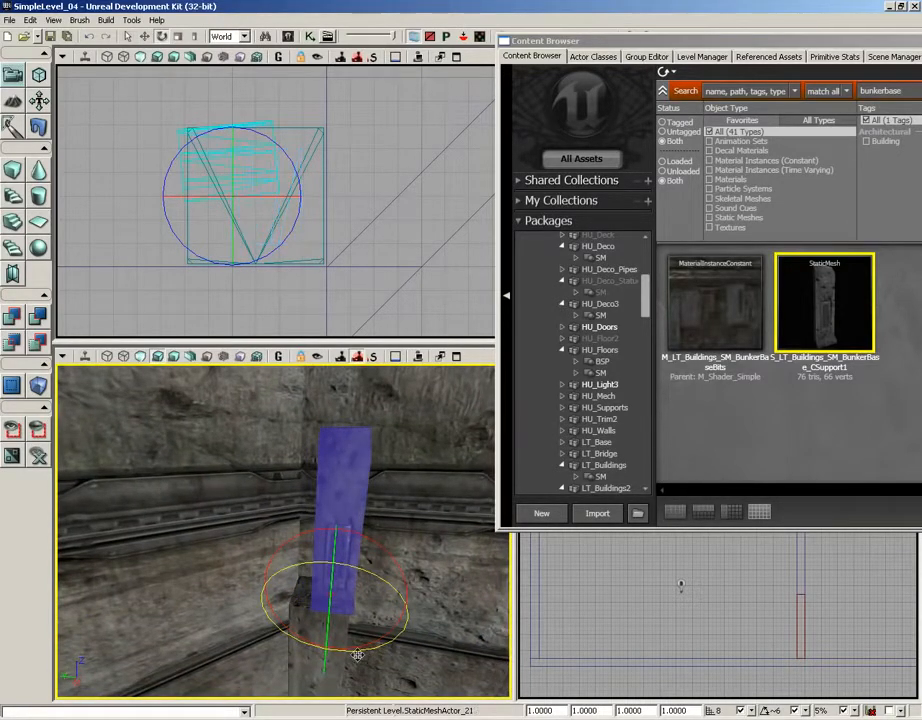
pyautogui.moveTo(286, 150); pyautogui.dragTo(286, 150)
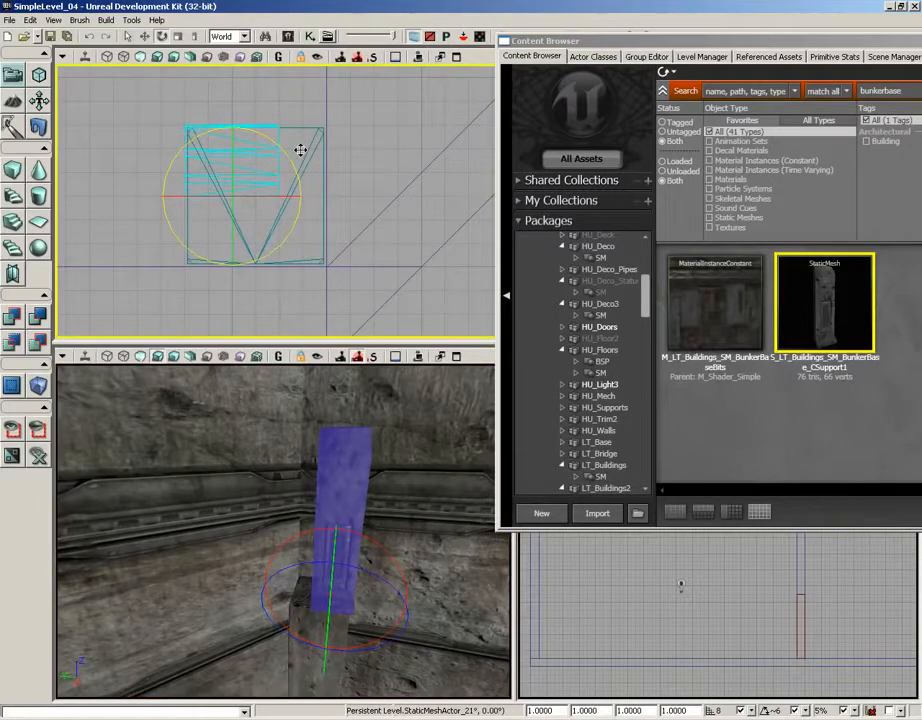
# Shift the rotated CSupport1 mesh along the wall to centre it on the bunker support and inspect it from the side
pyautogui.press('space')
pyautogui.press('space')
pyautogui.press('space')
pyautogui.moveTo(298, 193); pyautogui.dragTo(317, 201)
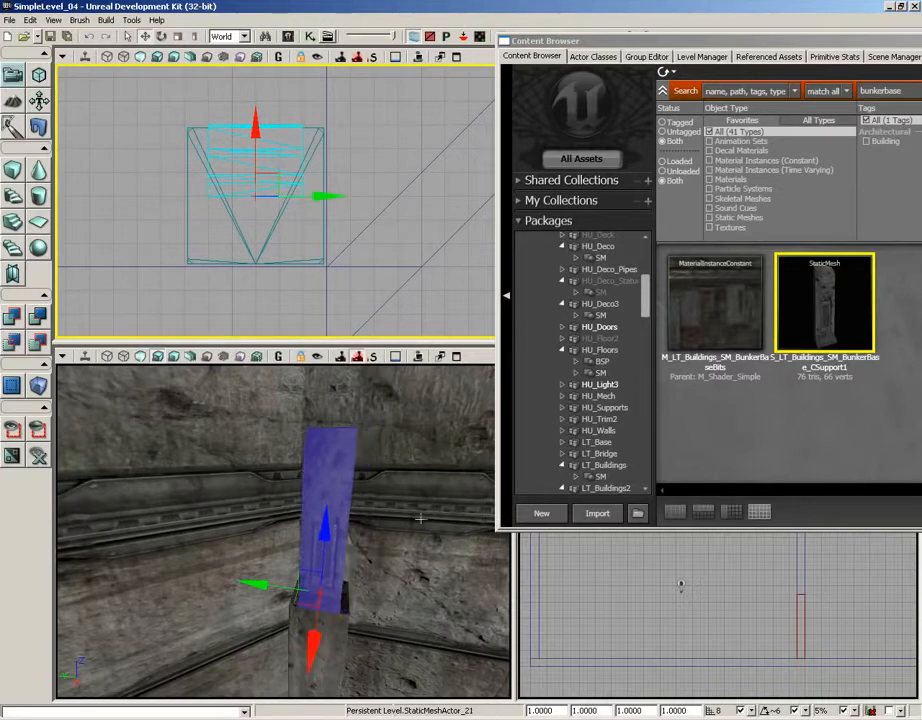
pyautogui.moveTo(420, 517); pyautogui.dragTo(302, 521)
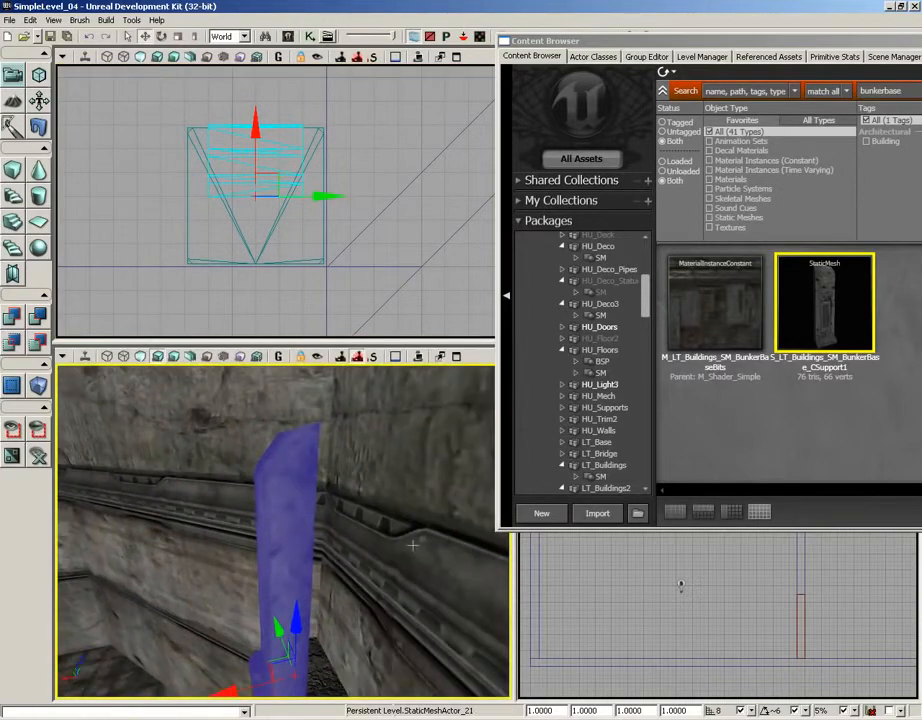
pyautogui.moveTo(409, 513); pyautogui.dragTo(401, 535, button='right')
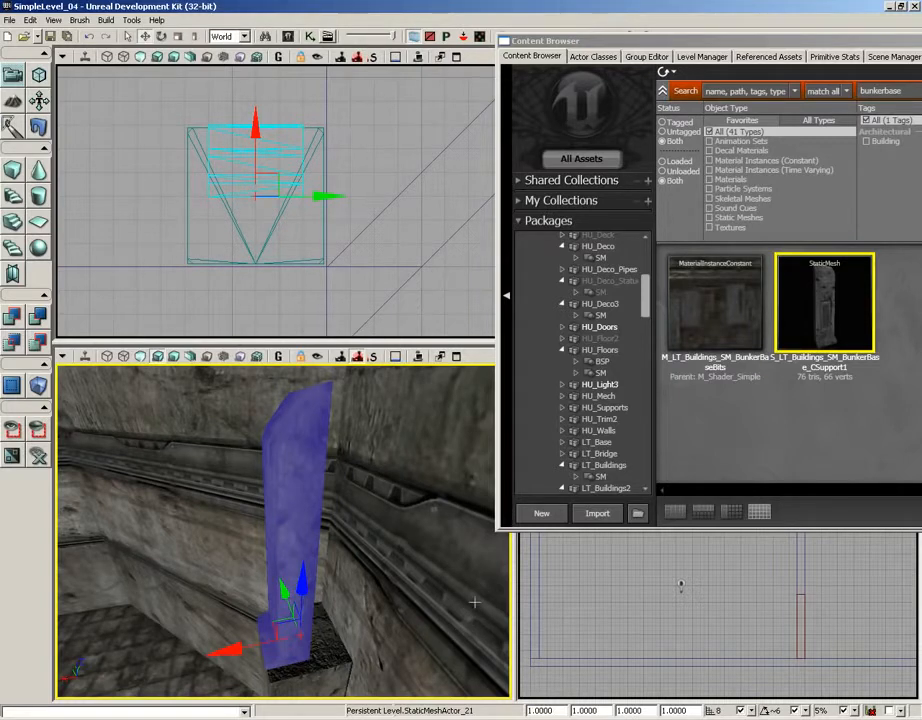
# Set the X draw scale of the CSupport1 mesh to 1.5 so it spans the bunker support's width
pyautogui.click(550, 710)
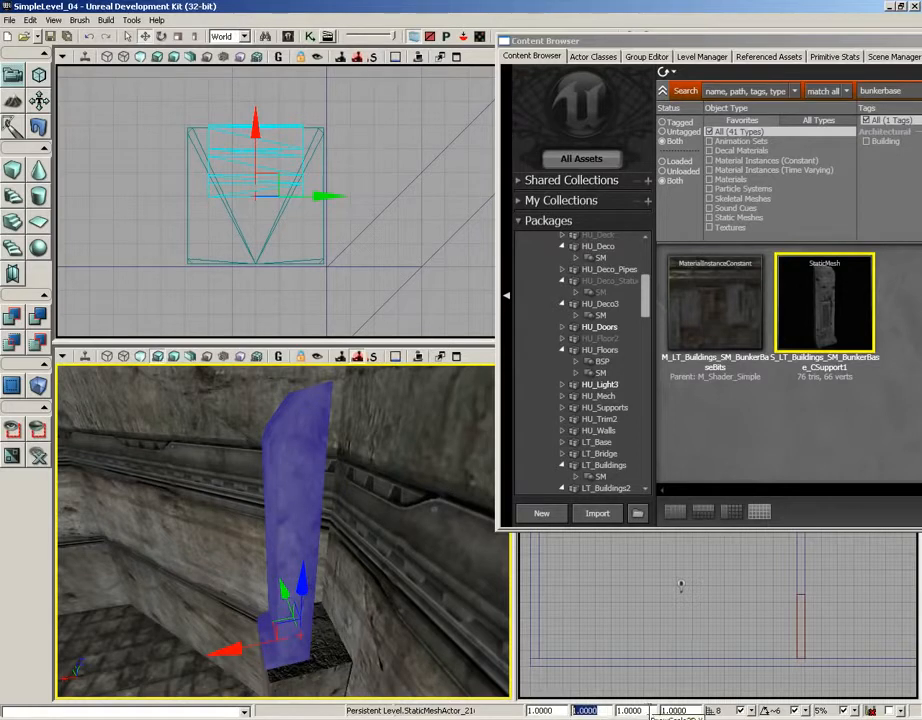
pyautogui.click(612, 709)
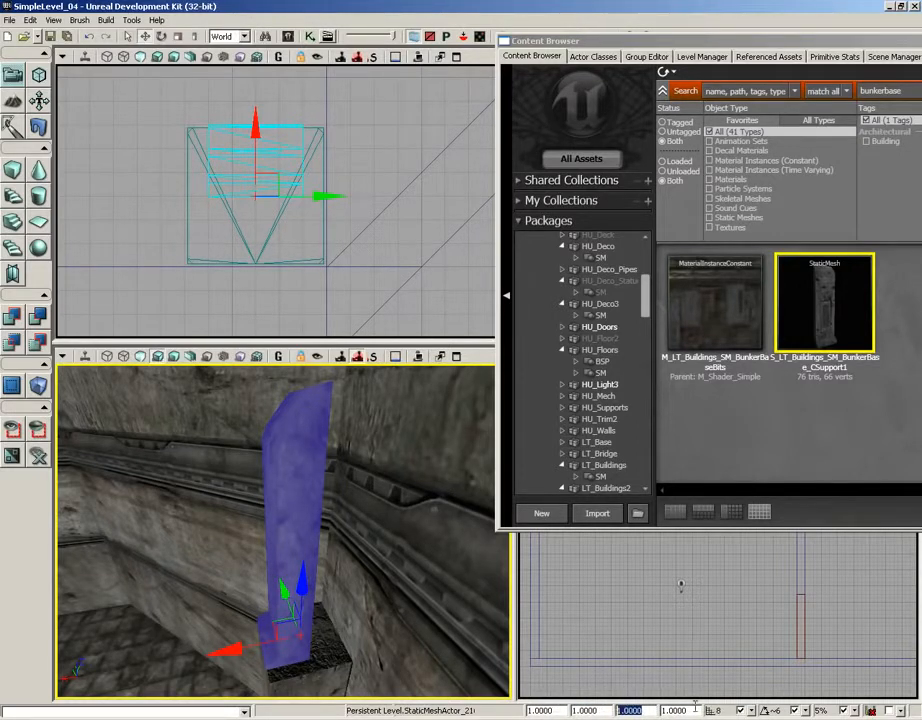
pyautogui.press('Tab')
pyautogui.click(590, 711)
pyautogui.write('1.5')
pyautogui.press('Return')
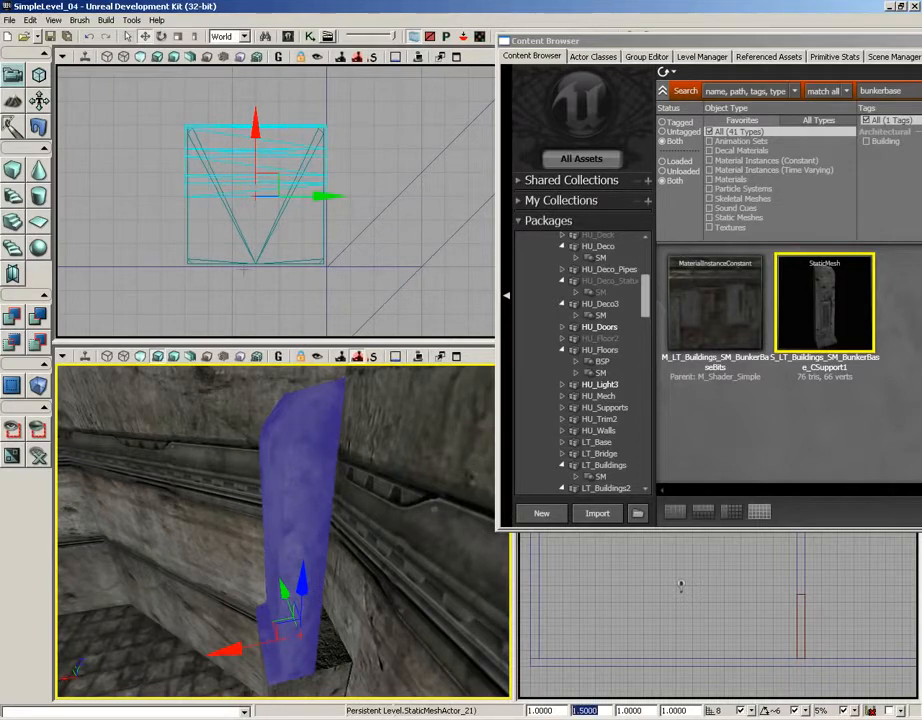
# Set both the Y and Z draw scales of the CSupport1 mesh to 2
pyautogui.press('Tab')
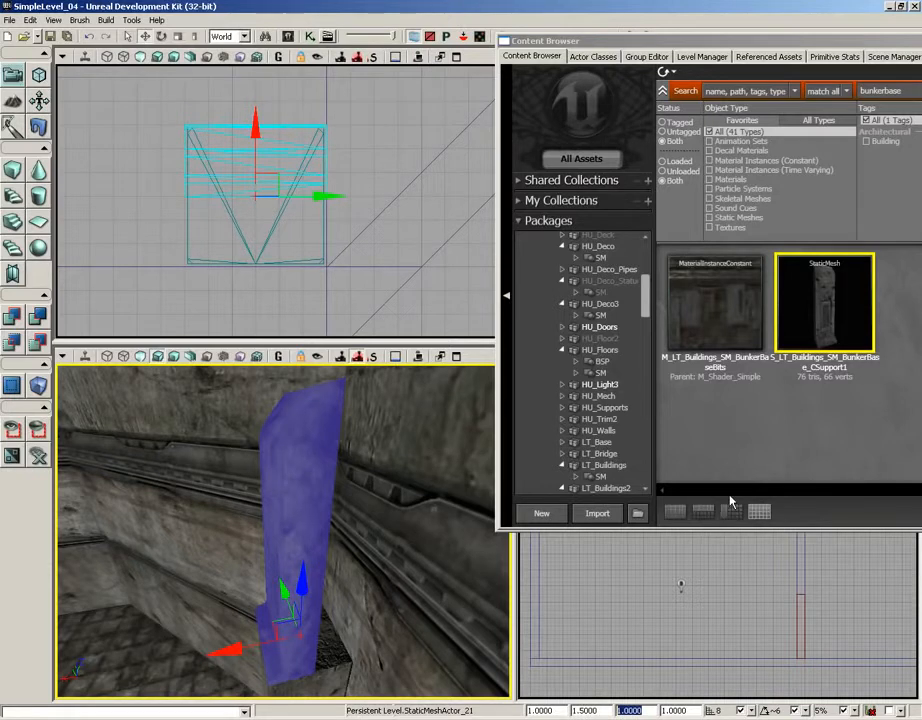
pyautogui.write('2')
pyautogui.press('Tab')
pyautogui.write('2')
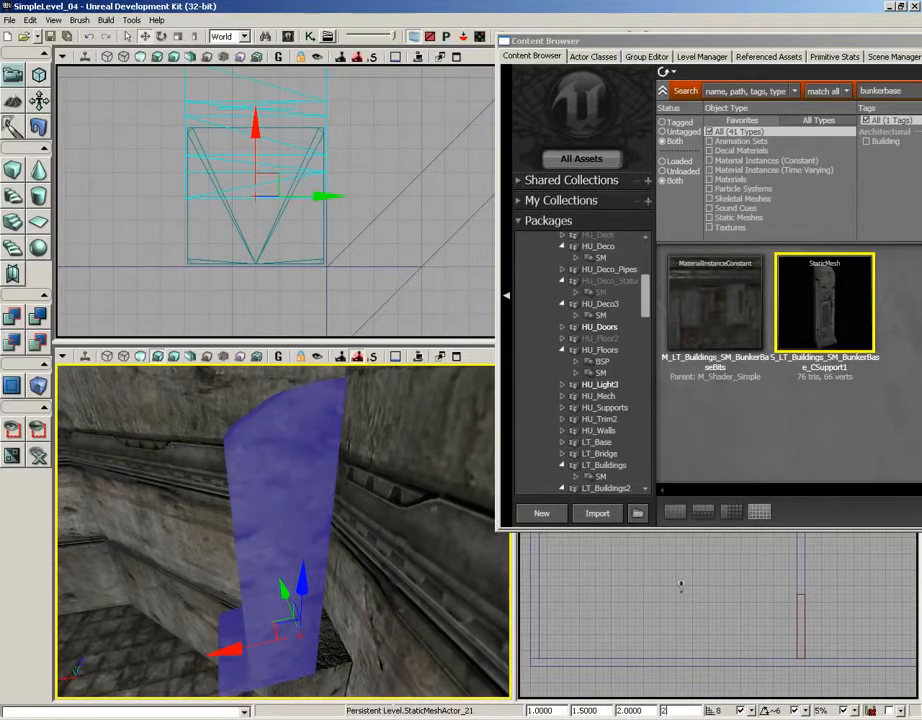
pyautogui.press('Return')
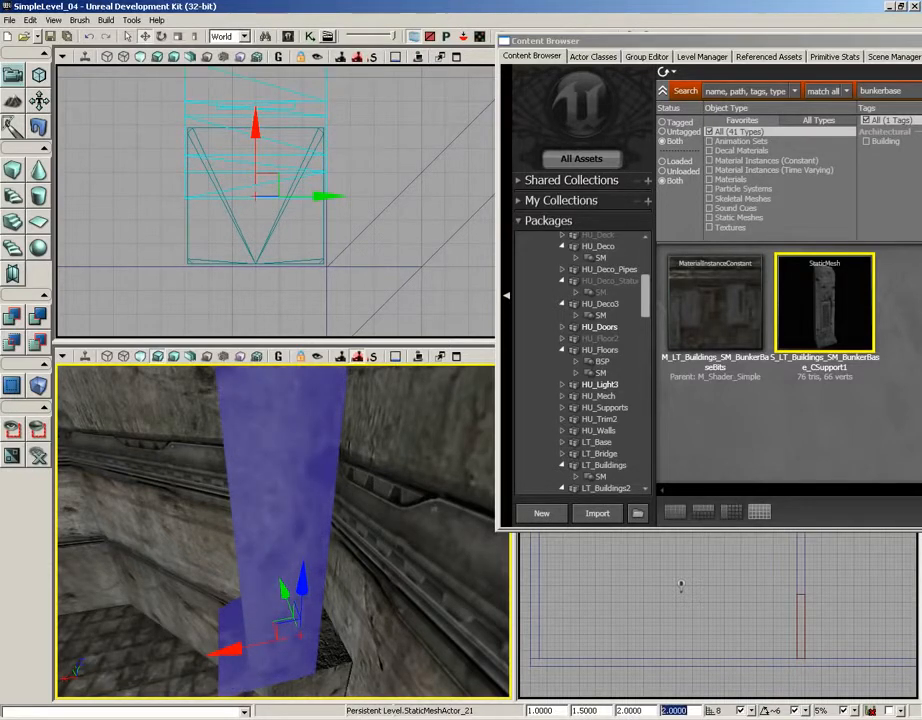
# Move the enlarged CSupport1 mesh back into the corner to line up with the bunker support below, then deselect it and inspect the column
pyautogui.click(383, 302)
pyautogui.scroll(-3, 383, 298)
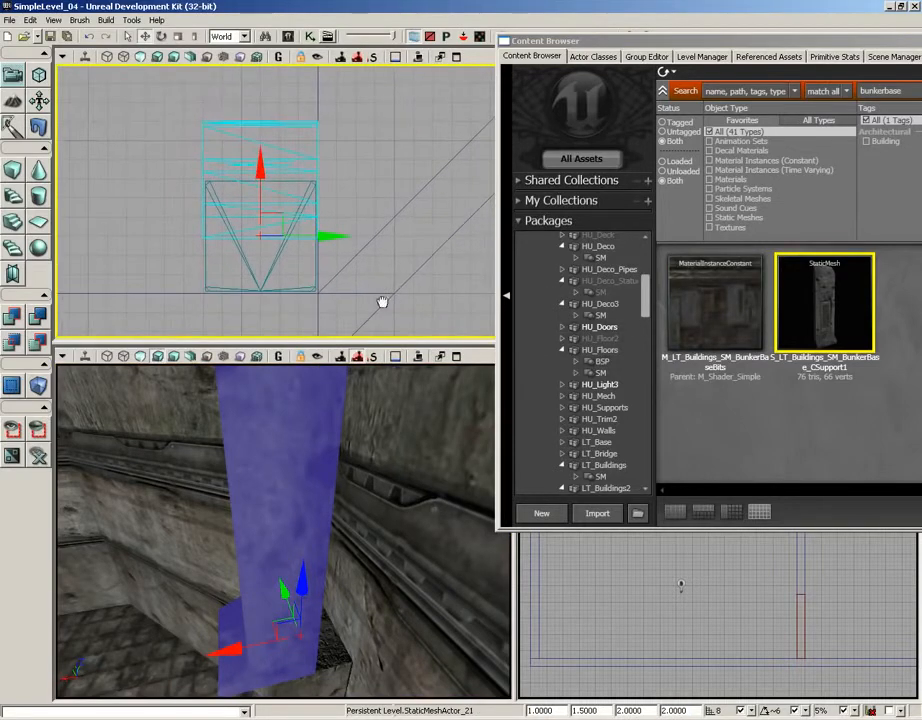
pyautogui.moveTo(258, 164); pyautogui.dragTo(259, 218)
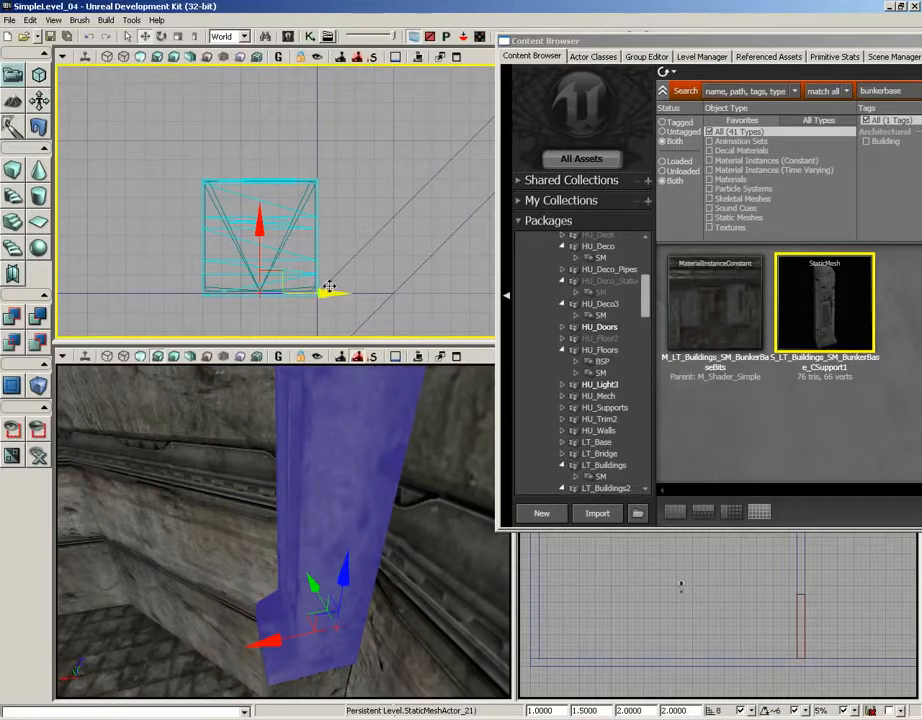
pyautogui.moveTo(197, 311); pyautogui.dragTo(215, 231, button='right')
pyautogui.scroll(4, 210, 209)
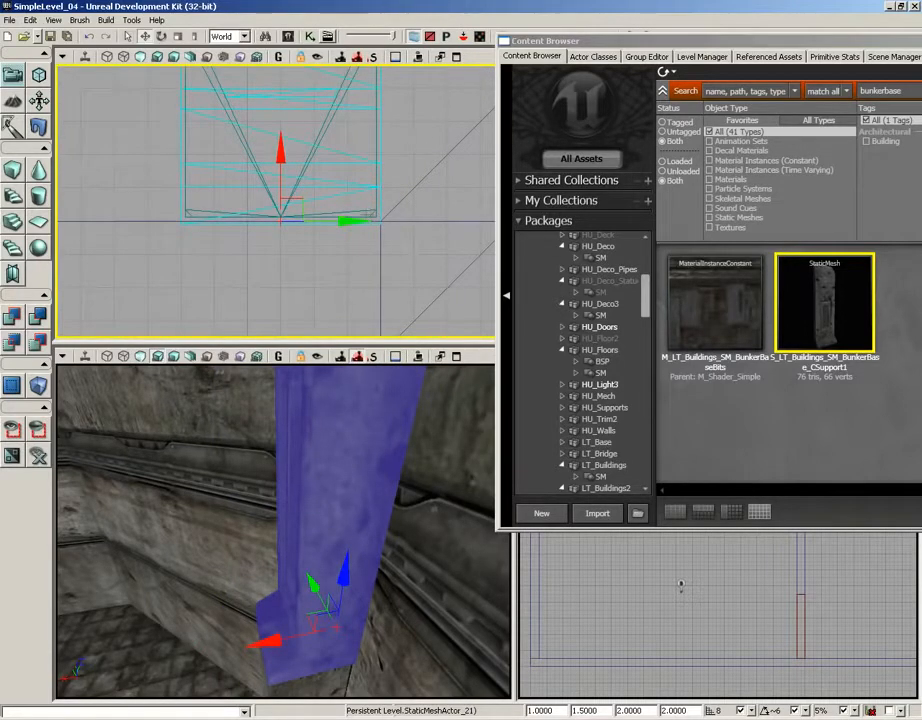
pyautogui.moveTo(363, 418); pyautogui.dragTo(362, 497, button='right')
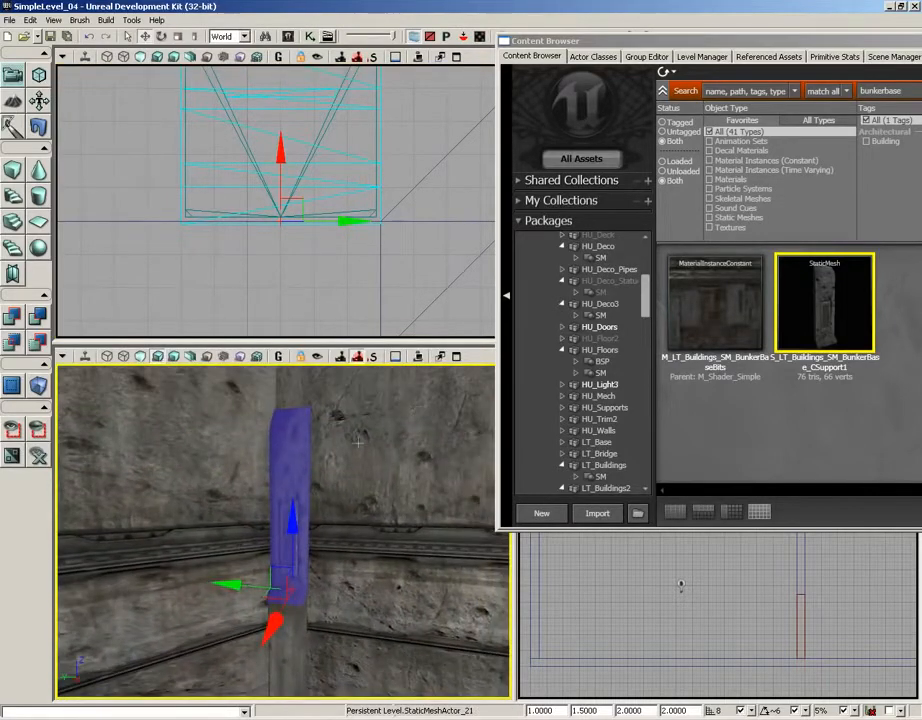
pyautogui.click(362, 497)
pyautogui.press('Escape')
pyautogui.moveTo(362, 497); pyautogui.dragTo(380, 636, button='middle')
pyautogui.moveTo(380, 636); pyautogui.dragTo(382, 576, button='right')
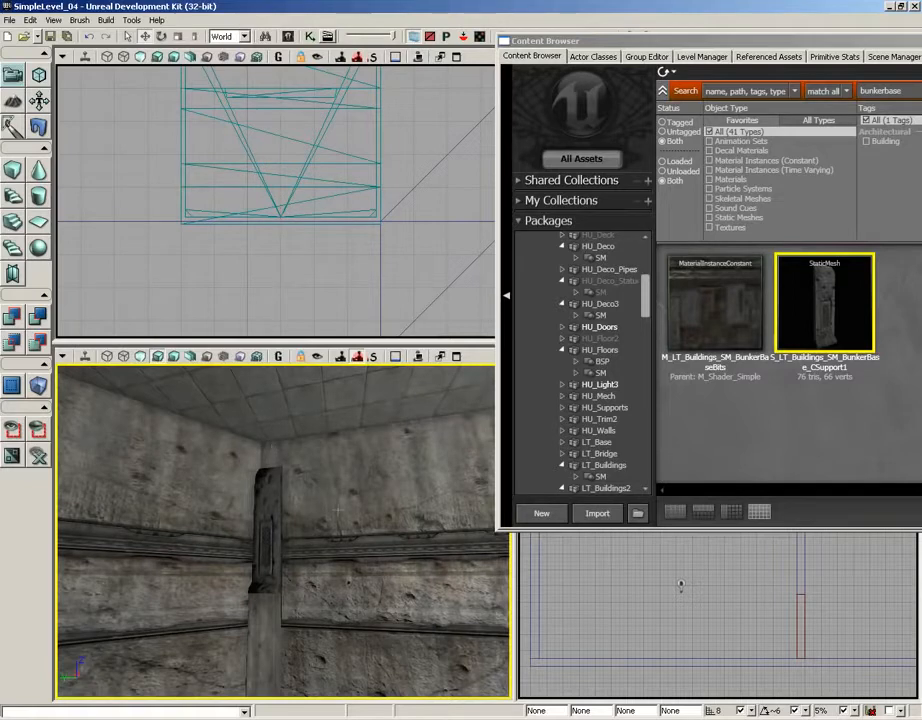
pyautogui.moveTo(248, 453); pyautogui.dragTo(342, 484, button='right')
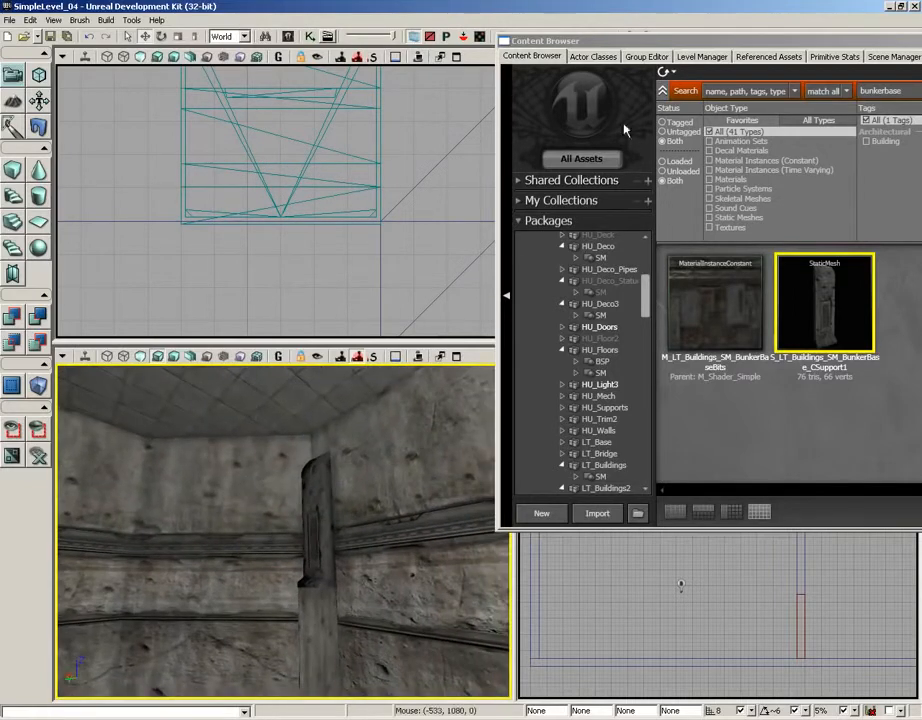
# Bring the Content Browser back into full view and search the assets for "chasmbol"
pyautogui.moveTo(670, 43); pyautogui.dragTo(213, 62)
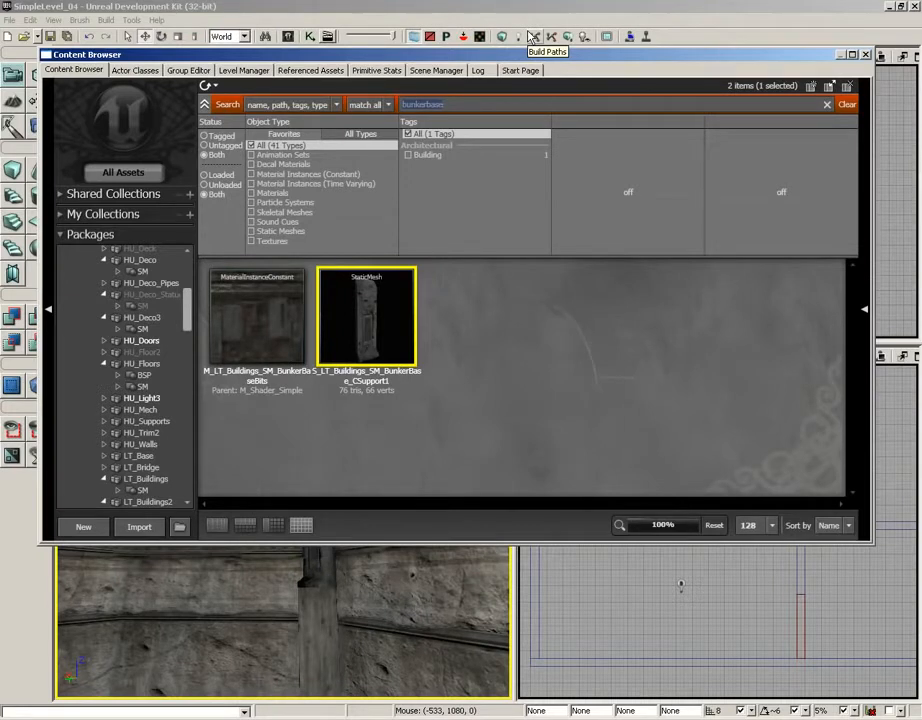
pyautogui.write('chasm')
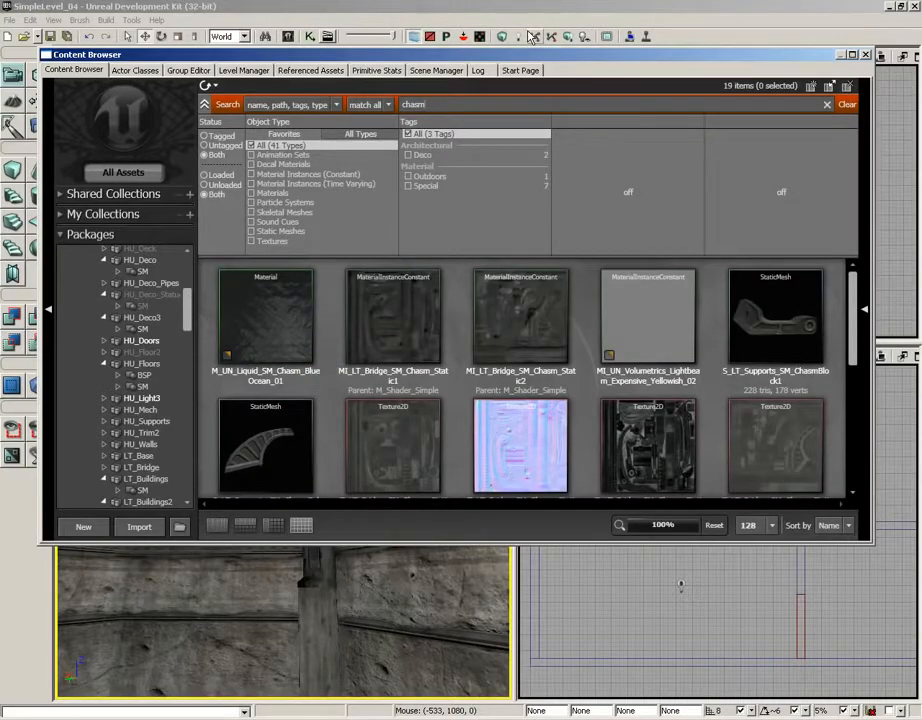
pyautogui.write('bol')
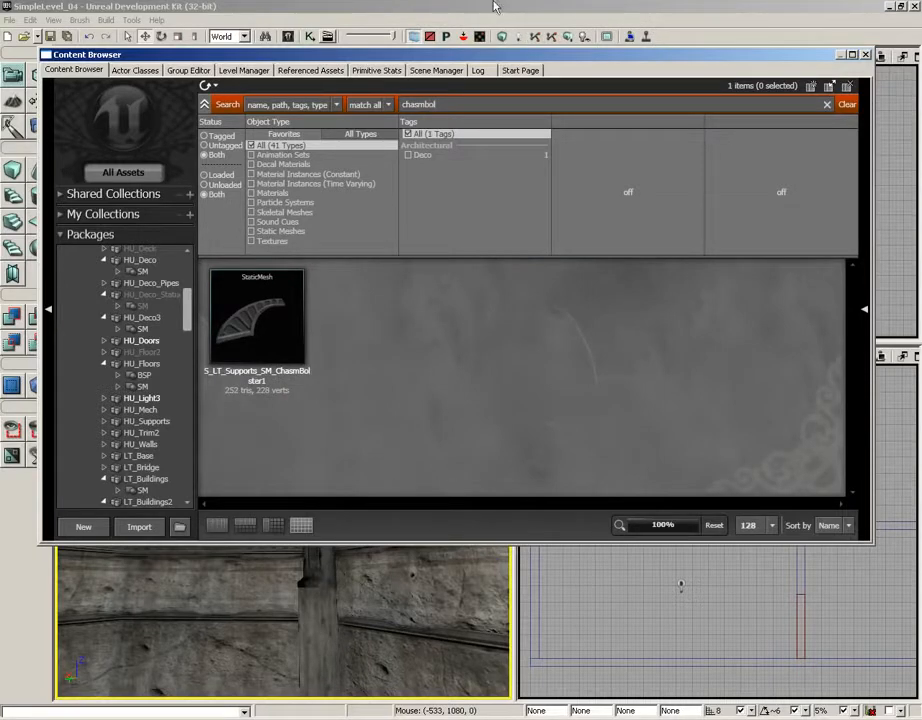
# Place the S_LT_Supports_SM_ChasmBolster1 mesh at the ceiling above the corner column and close the Content Browser
pyautogui.moveTo(791, 56); pyautogui.dragTo(897, 55)
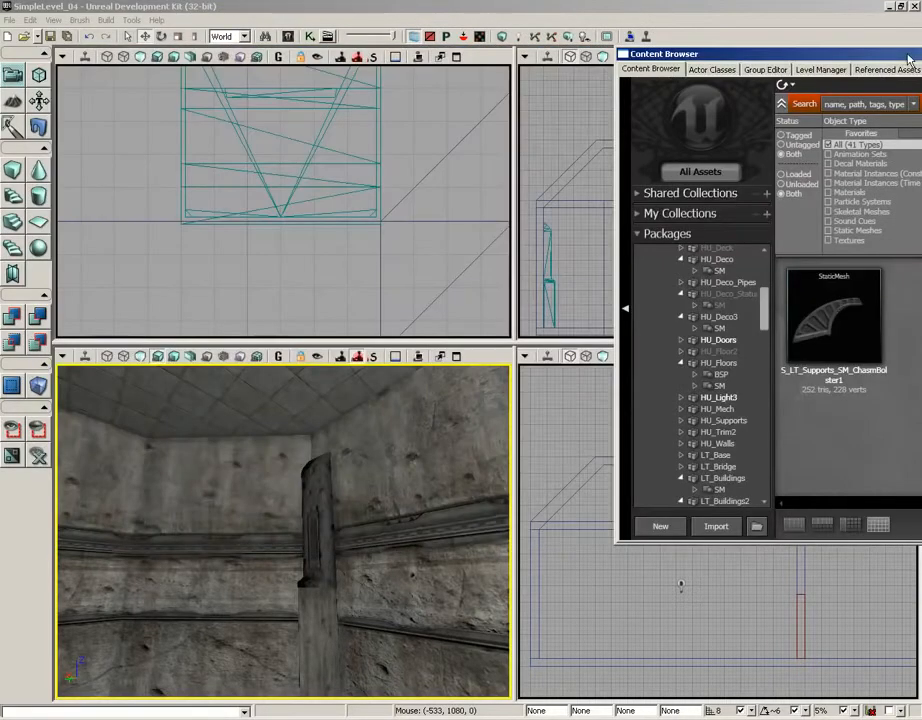
pyautogui.moveTo(844, 314); pyautogui.dragTo(305, 408)
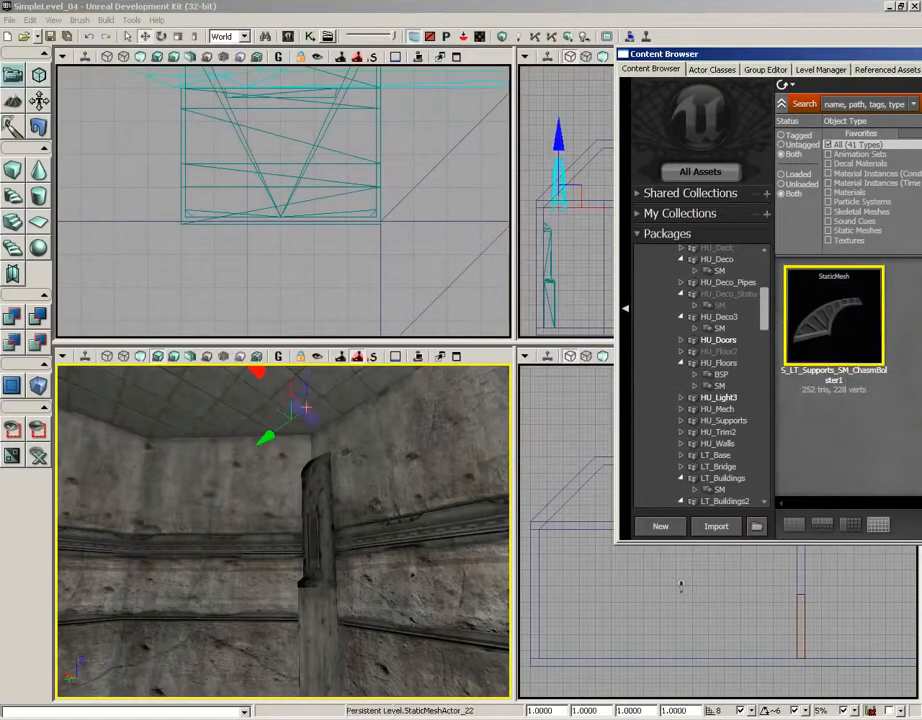
pyautogui.moveTo(806, 53); pyautogui.dragTo(241, 141)
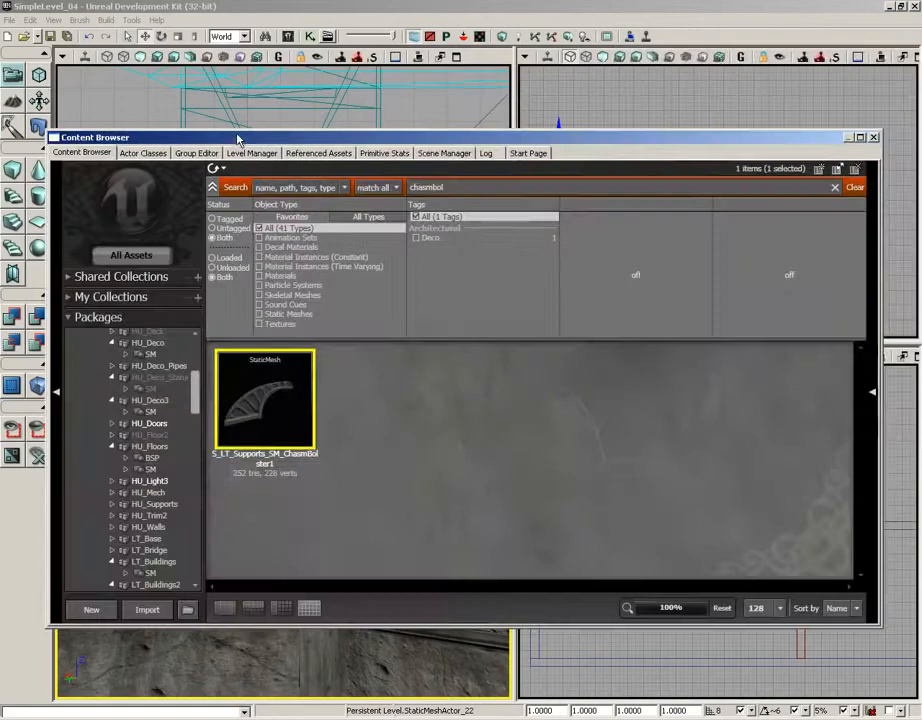
pyautogui.click(872, 138)
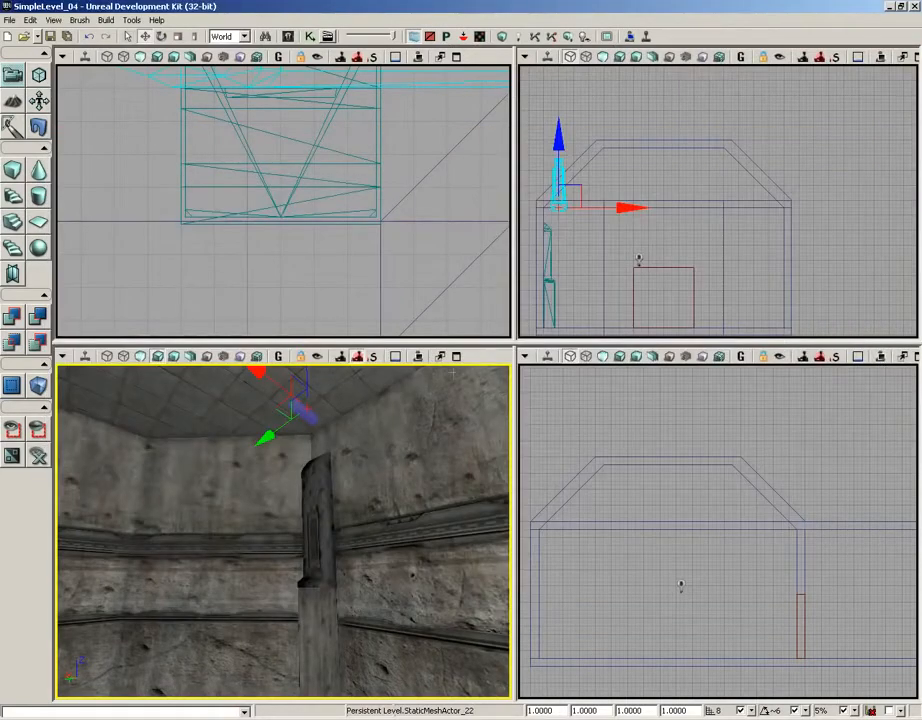
# Rotate the ChasmBolster1 mesh 90 degrees about the vertical axis so its arch points away from the corner wall
pyautogui.moveTo(398, 434); pyautogui.dragTo(400, 490)
pyautogui.moveTo(346, 254); pyautogui.dragTo(416, 300, button='right')
pyautogui.scroll(-9, 372, 282)
pyautogui.scroll(-5, 416, 226)
pyautogui.scroll(-1, 416, 227)
pyautogui.moveTo(416, 227); pyautogui.dragTo(440, 333, button='right')
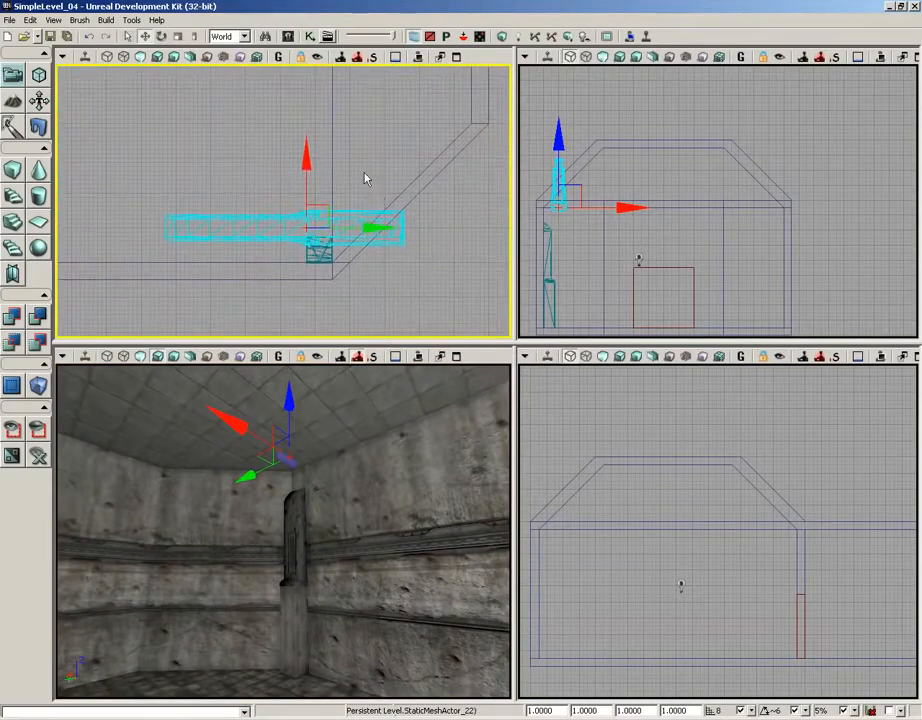
pyautogui.press('space')
pyautogui.moveTo(332, 165); pyautogui.dragTo(496, 262)
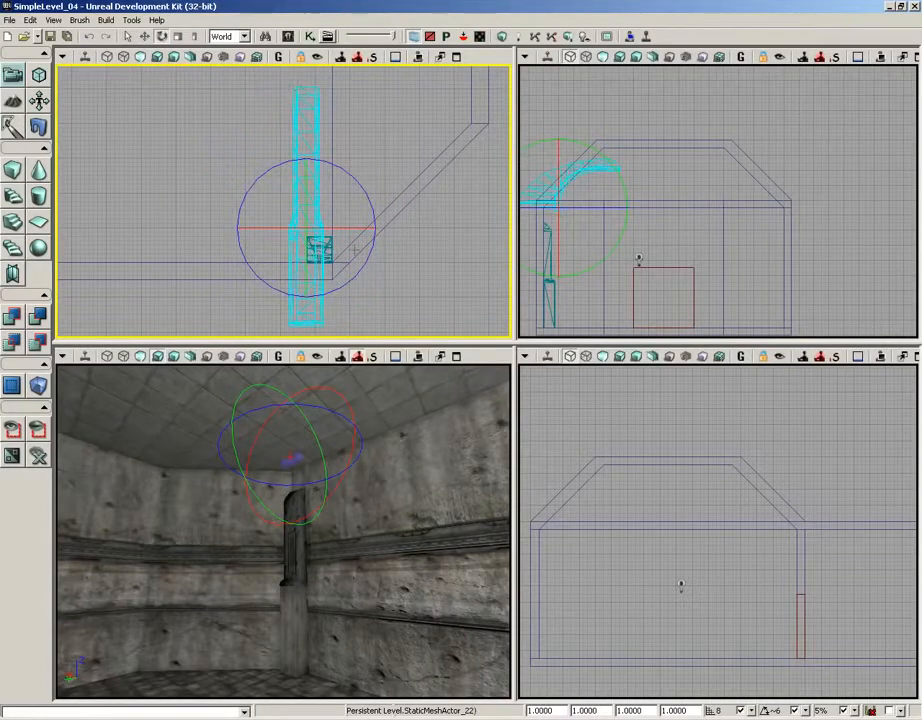
pyautogui.press('space')
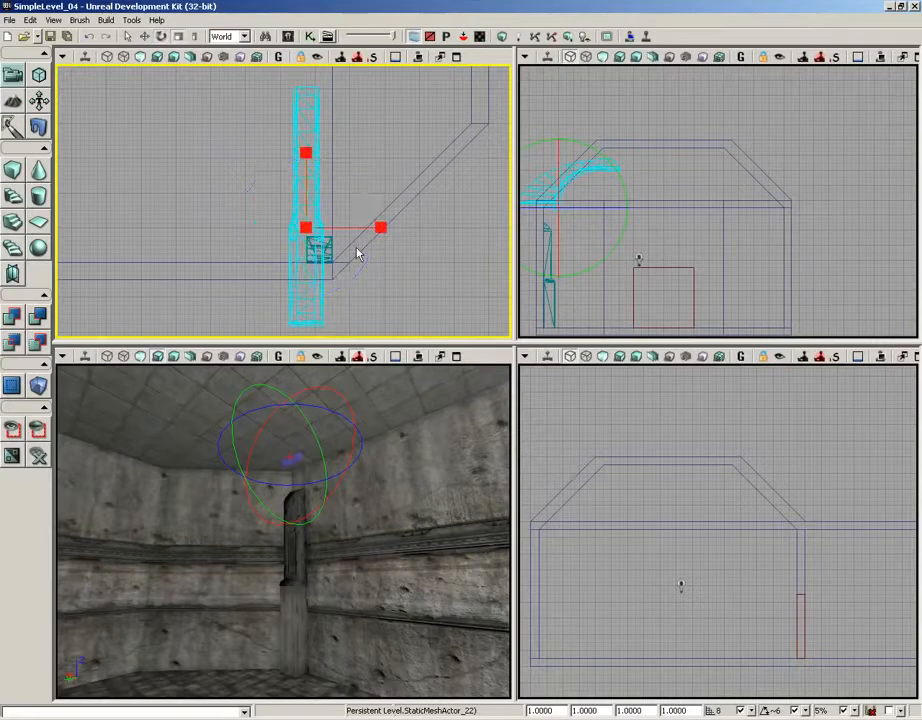
# Move the ChasmBolster1 mesh down from the ceiling and out into the room, and inspect its size beside the column
pyautogui.moveTo(597, 197); pyautogui.dragTo(689, 197)
pyautogui.press('space')
pyautogui.moveTo(657, 155); pyautogui.dragTo(757, 289)
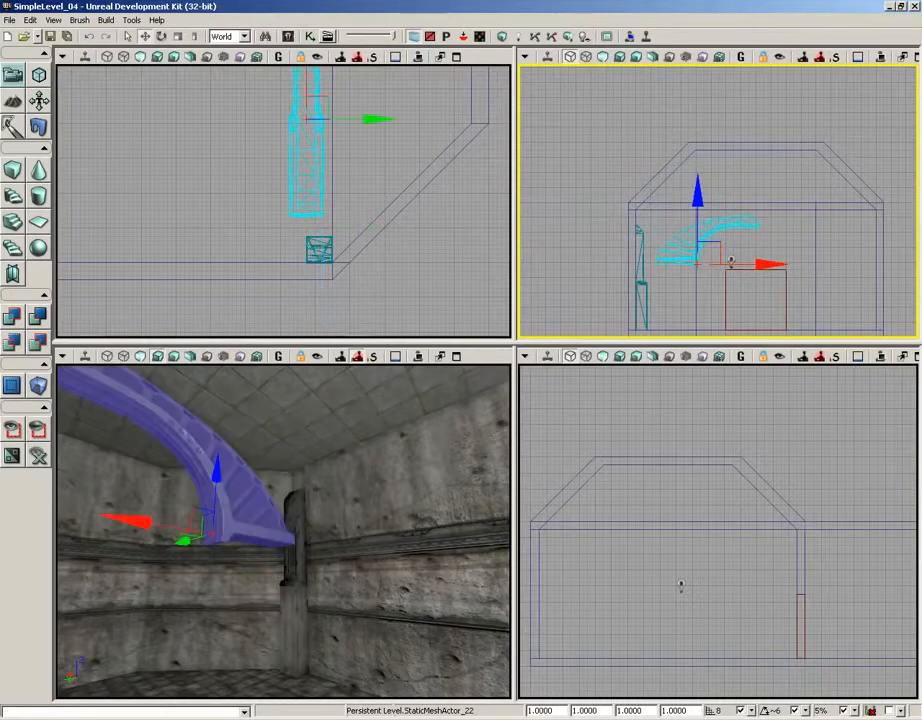
pyautogui.moveTo(415, 514); pyautogui.dragTo(365, 488, button='right')
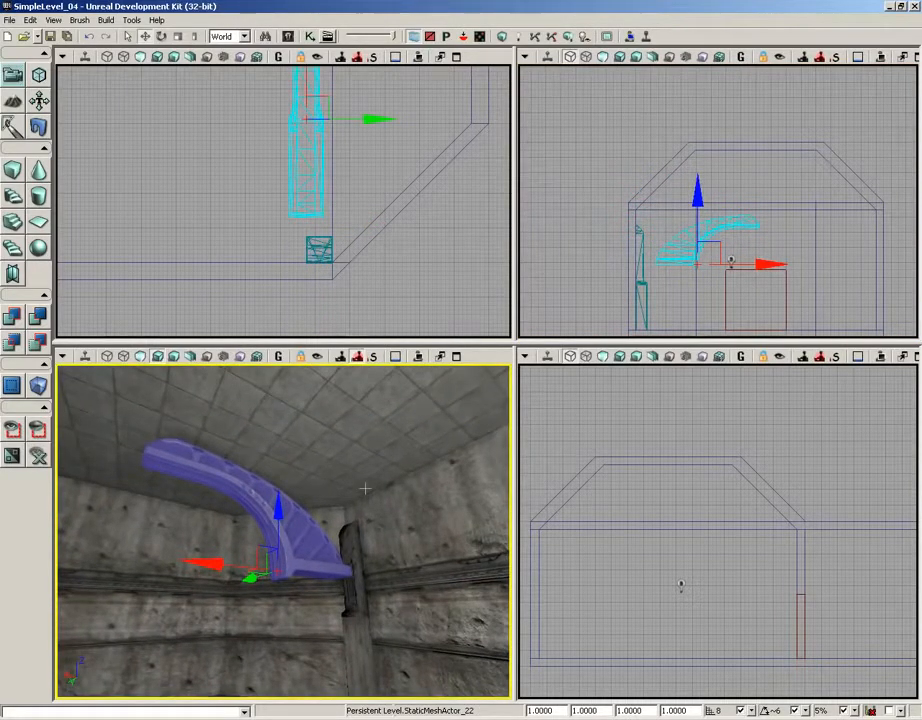
# Set the ChasmBolster1 mesh's uniform draw scale to 0.5 and its X draw scale to 1.5
pyautogui.click(540, 710)
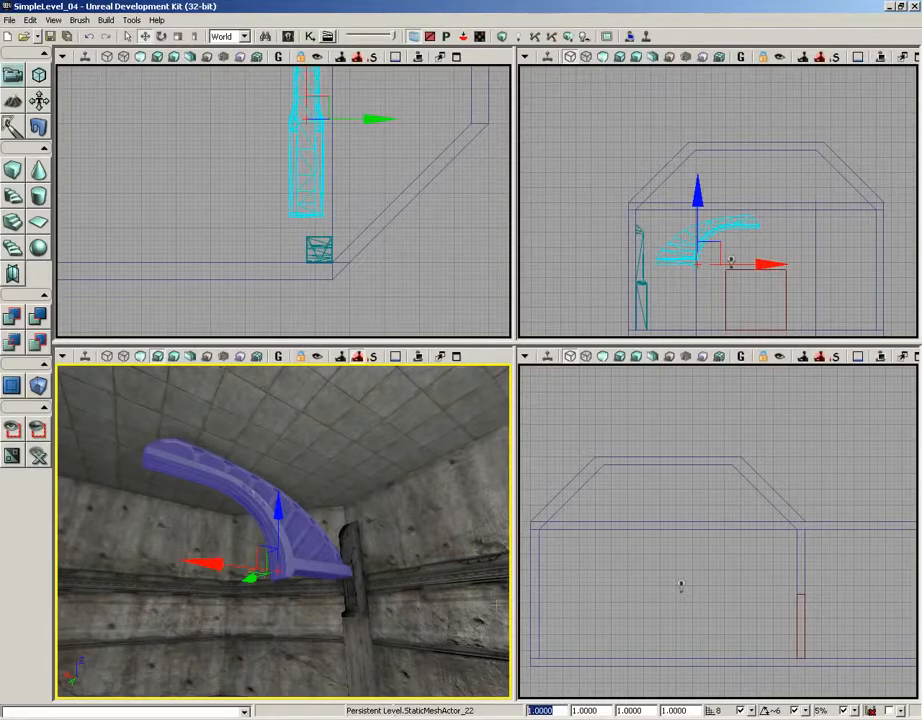
pyautogui.write('0.5')
pyautogui.press('Return')
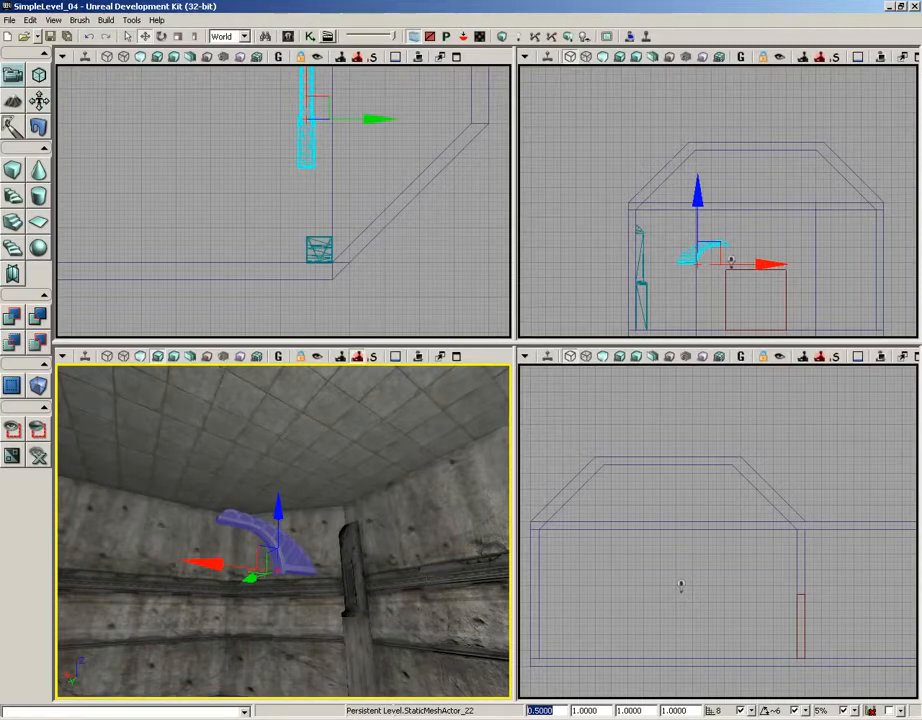
pyautogui.press('Tab')
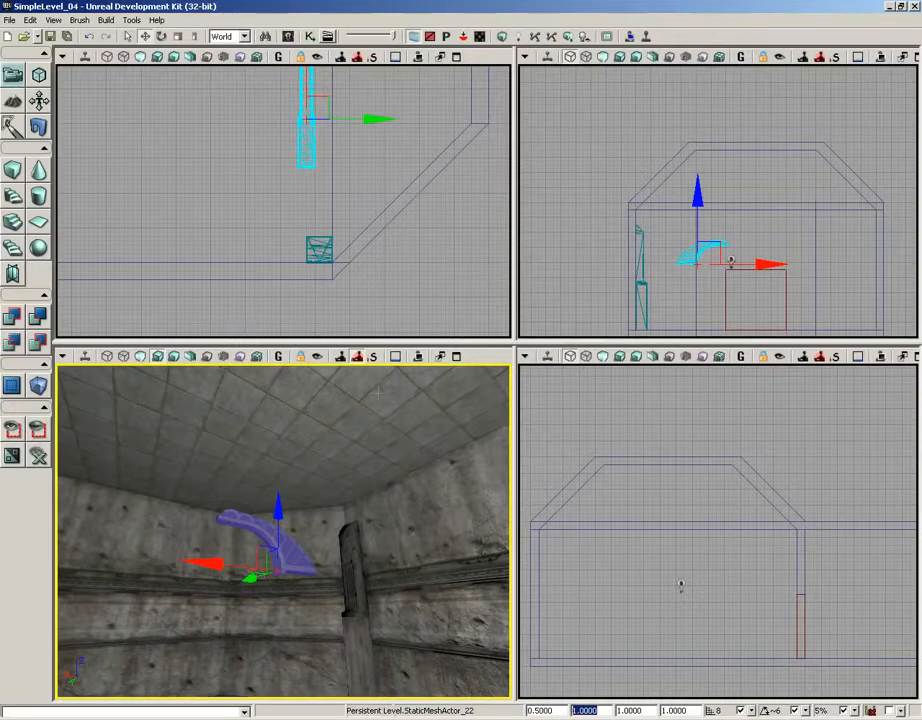
pyautogui.write('1.5')
pyautogui.press('Return')
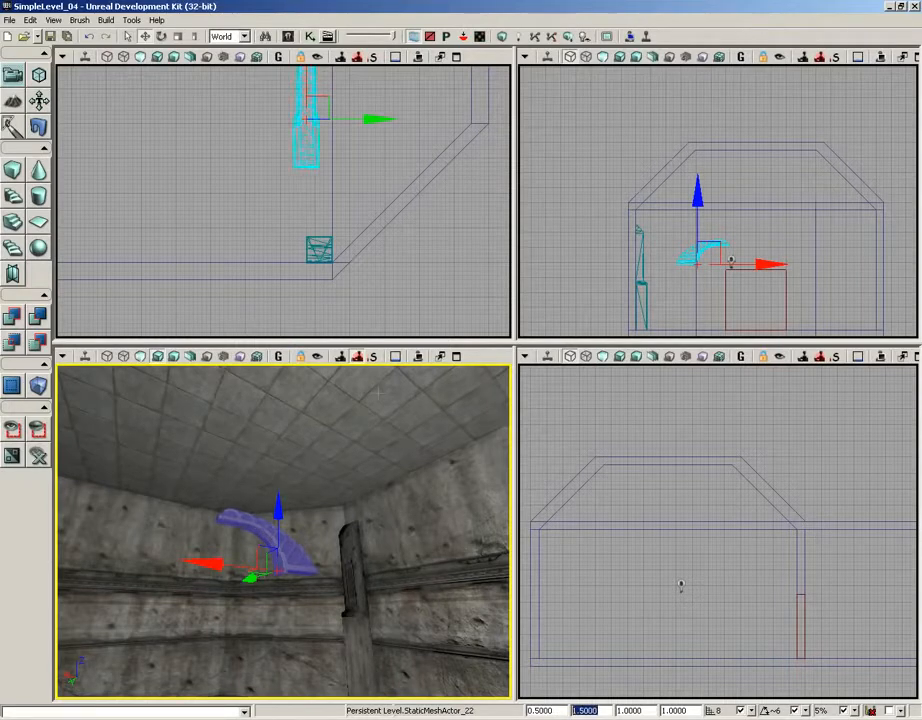
# Move the scaled ChasmBolster1 mesh up onto the column's top, sinking its back end into the wall and lowering it slightly
pyautogui.moveTo(184, 579); pyautogui.dragTo(300, 425)
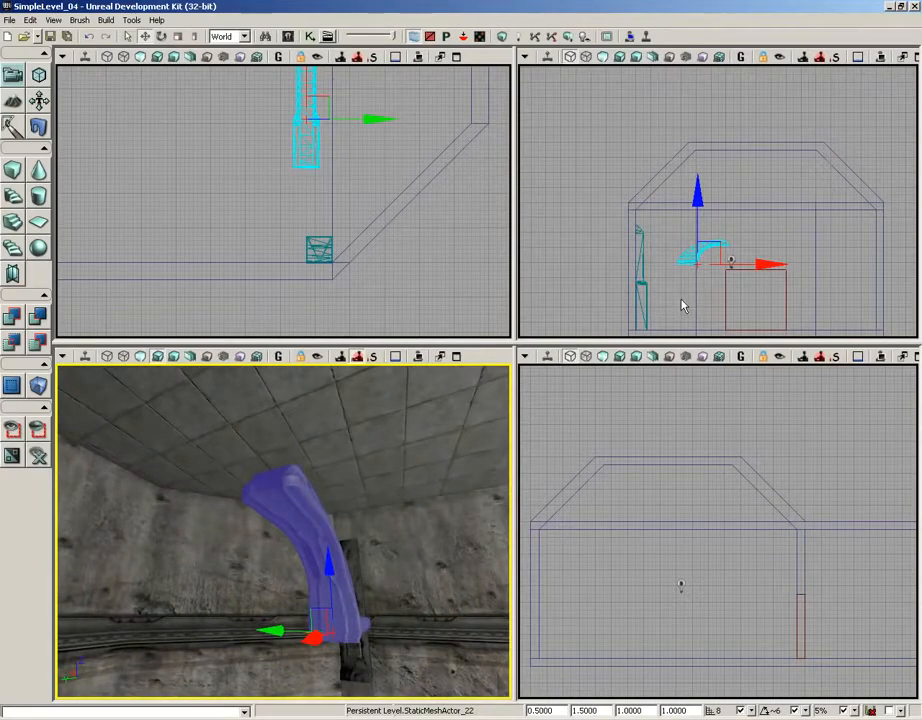
pyautogui.moveTo(739, 300); pyautogui.dragTo(707, 270)
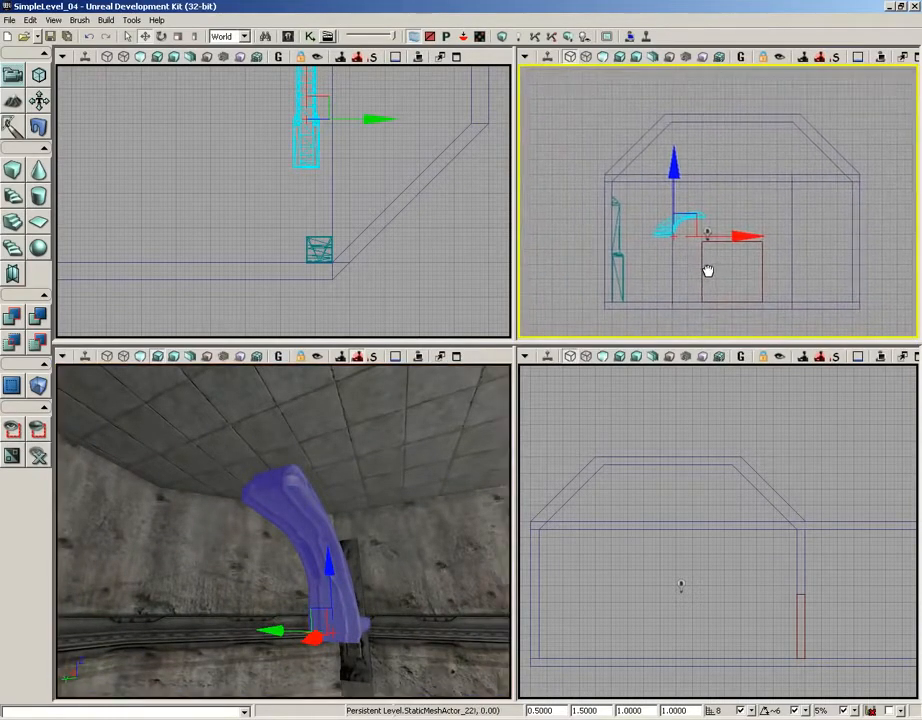
pyautogui.moveTo(698, 212); pyautogui.dragTo(652, 180)
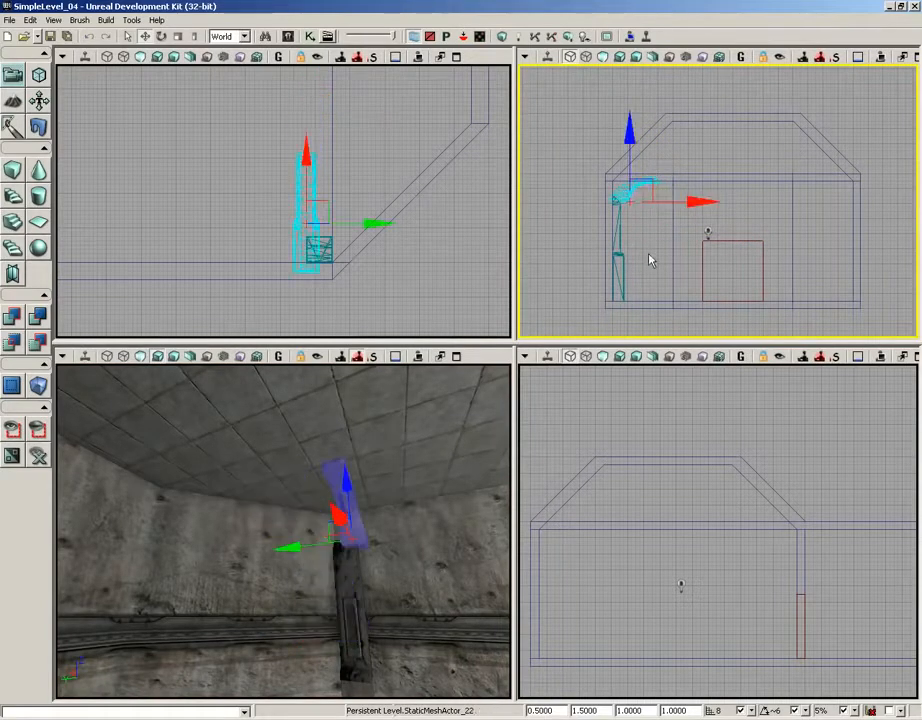
pyautogui.scroll(6, 650, 260)
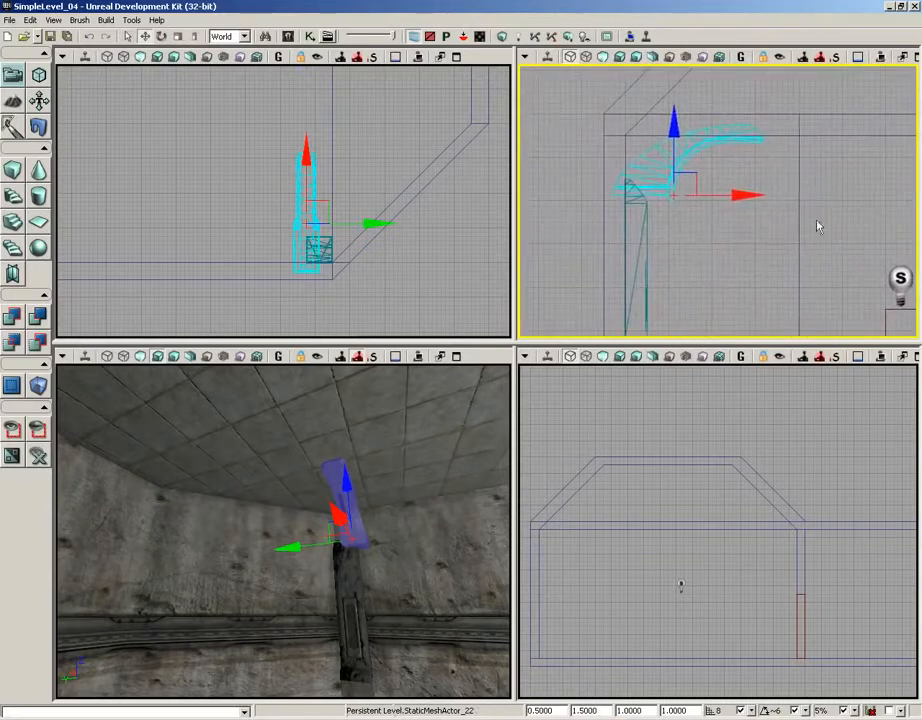
pyautogui.moveTo(751, 193); pyautogui.dragTo(726, 195)
pyautogui.moveTo(652, 123); pyautogui.dragTo(653, 130)
# Shift the ChasmBolster1 mesh sideways along the wall to centre it on the column and inspect the result from the room
pyautogui.moveTo(403, 535); pyautogui.dragTo(405, 450)
pyautogui.moveTo(405, 450); pyautogui.dragTo(400, 425, button='right')
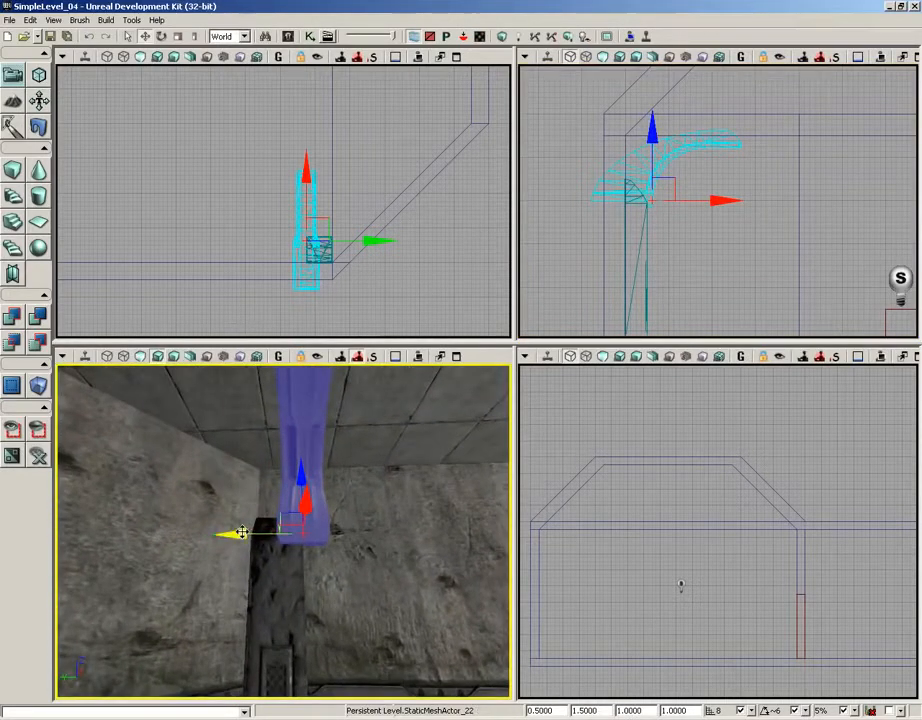
pyautogui.moveTo(241, 531)
pyautogui.mouseDown()
pyautogui.moveTo(232, 531)
pyautogui.moveTo(242, 533)
pyautogui.mouseUp()
pyautogui.moveTo(242, 533); pyautogui.dragTo(173, 543, button='right')
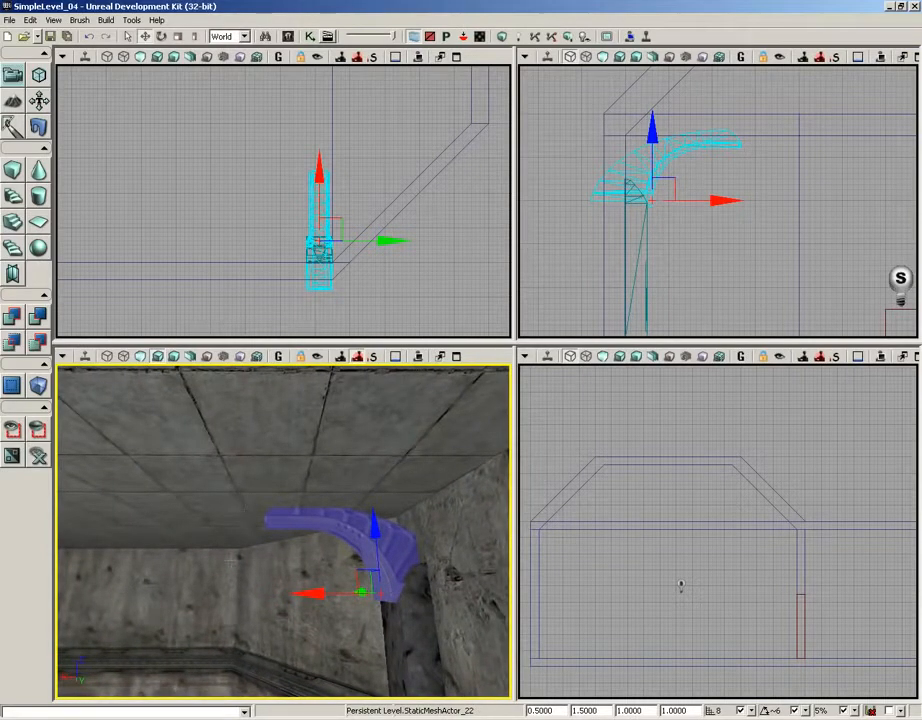
pyautogui.moveTo(246, 512); pyautogui.dragTo(186, 698)
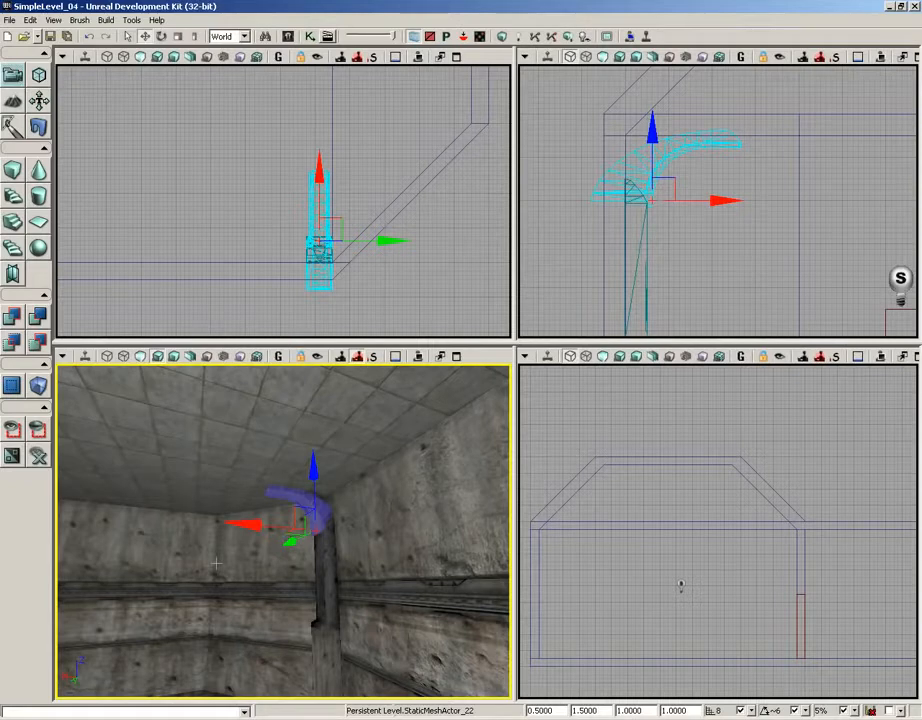
# Place the S_LT_Supports_SM_ChasmBlock1 static mesh from the Content Browser in the room near the ceiling beside the arch
pyautogui.click(289, 37)
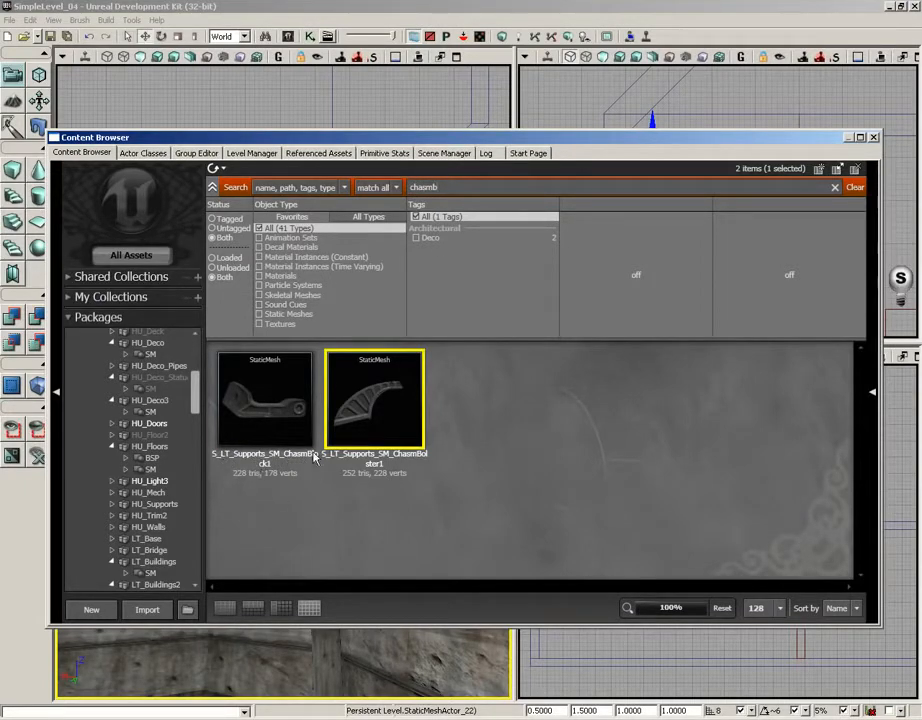
pyautogui.click(282, 419)
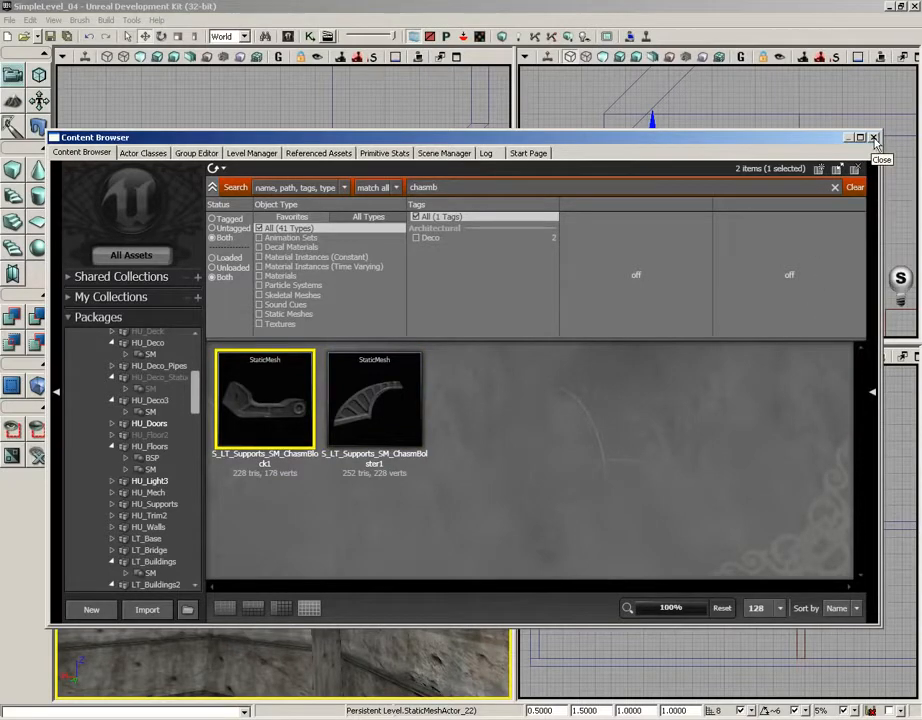
pyautogui.moveTo(434, 138); pyautogui.dragTo(916, 90)
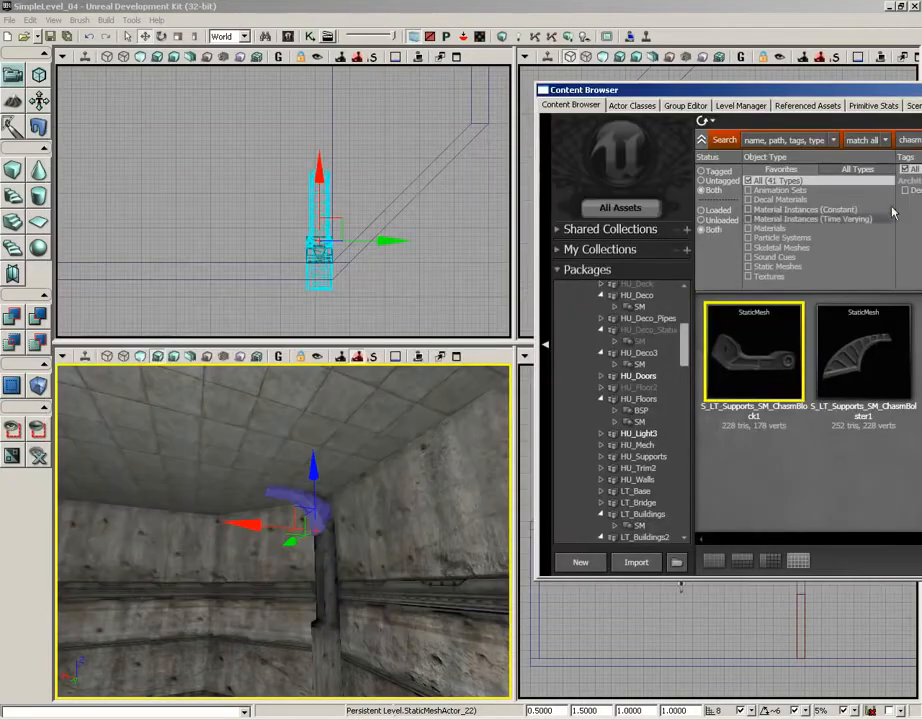
pyautogui.moveTo(583, 500); pyautogui.dragTo(238, 478)
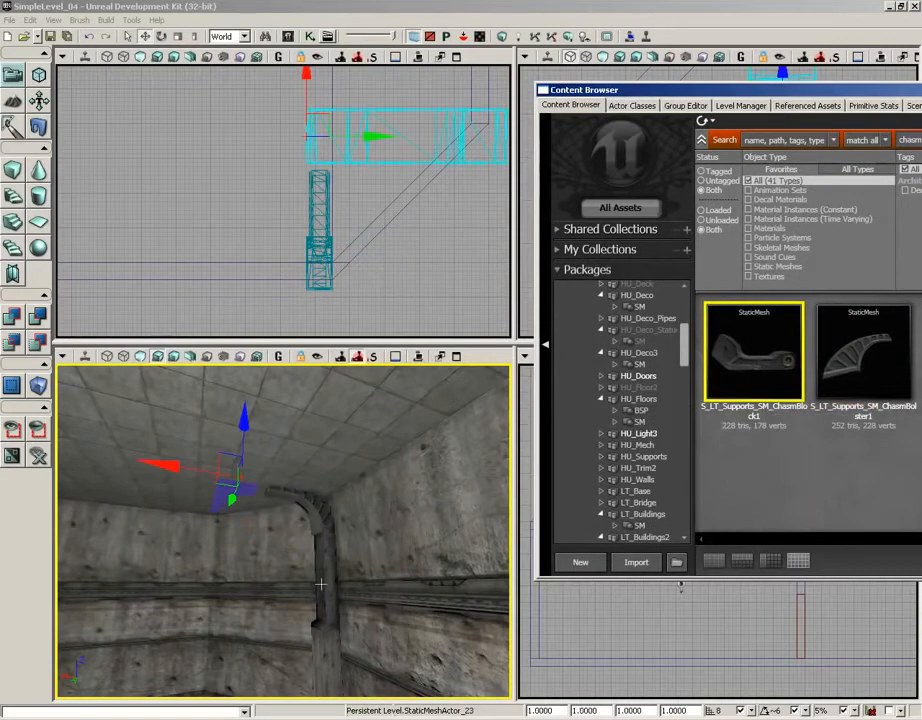
# Rotate the ChasmBlock1 mesh a quarter turn about the vertical axis so it runs parallel to the arch
pyautogui.moveTo(387, 222); pyautogui.dragTo(317, 251)
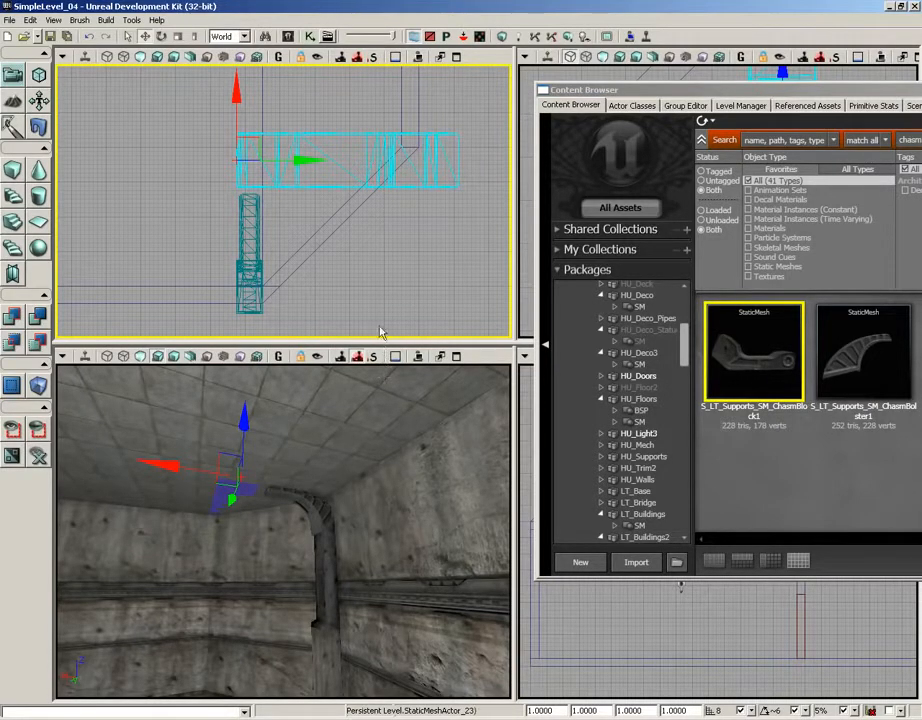
pyautogui.moveTo(333, 214); pyautogui.dragTo(510, 189)
pyautogui.press('space')
pyautogui.moveTo(387, 189); pyautogui.dragTo(385, 264)
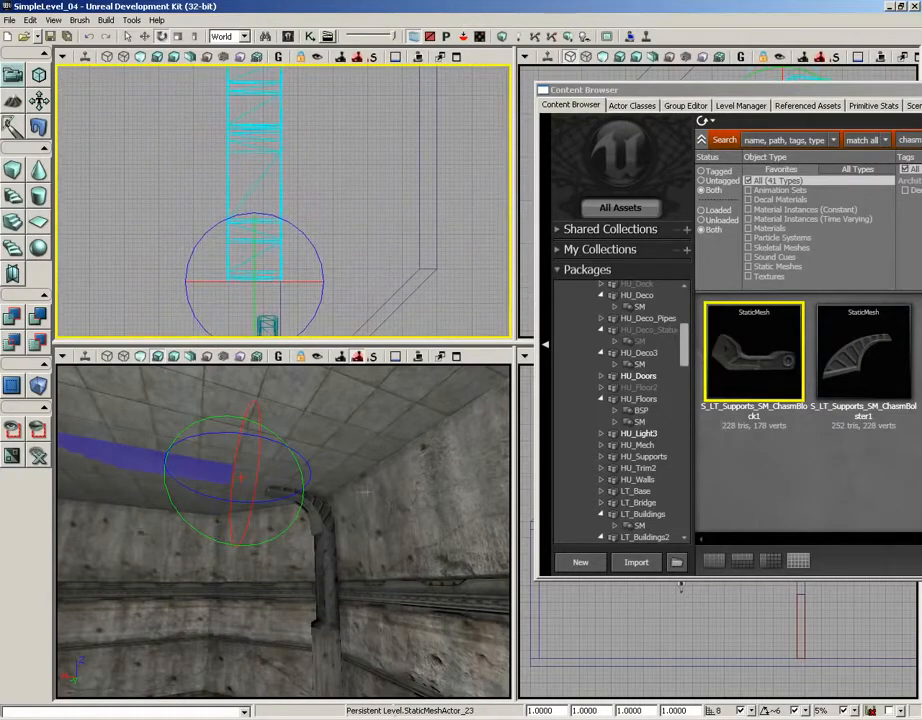
# Lower the ChasmBlock1 mesh out of the ceiling into the room and inspect its shape and size from the side
pyautogui.moveTo(362, 464); pyautogui.dragTo(320, 590)
pyautogui.press('space')
pyautogui.press('space')
pyautogui.moveTo(187, 461); pyautogui.dragTo(180, 390)
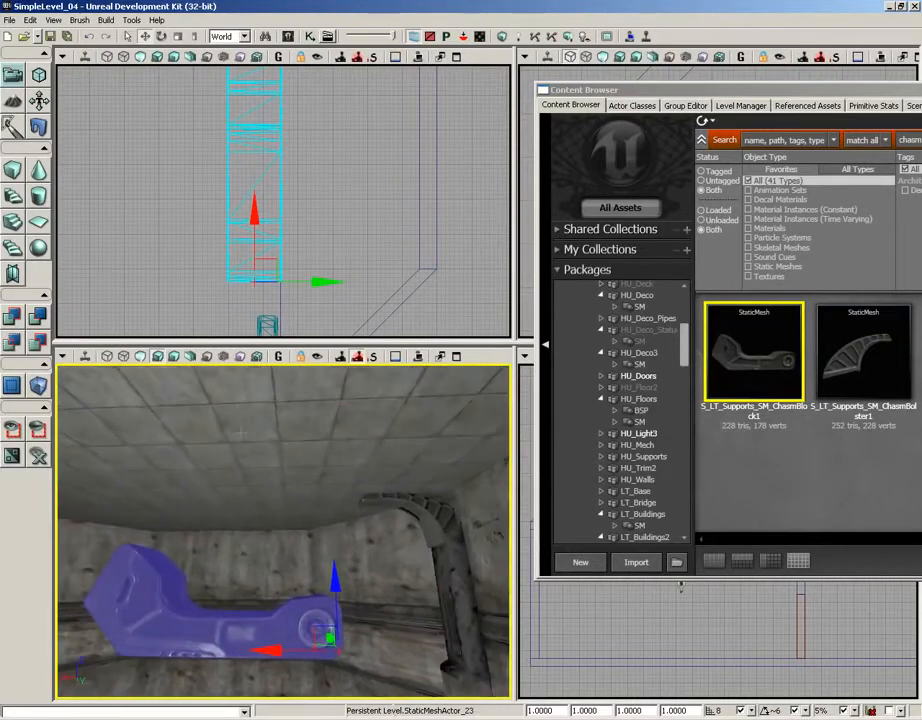
pyautogui.moveTo(187, 461); pyautogui.dragTo(160, 500, button='right')
pyautogui.moveTo(187, 461); pyautogui.dragTo(167, 467)
pyautogui.moveTo(167, 467); pyautogui.dragTo(164, 454, button='right')
pyautogui.moveTo(164, 454); pyautogui.dragTo(261, 498)
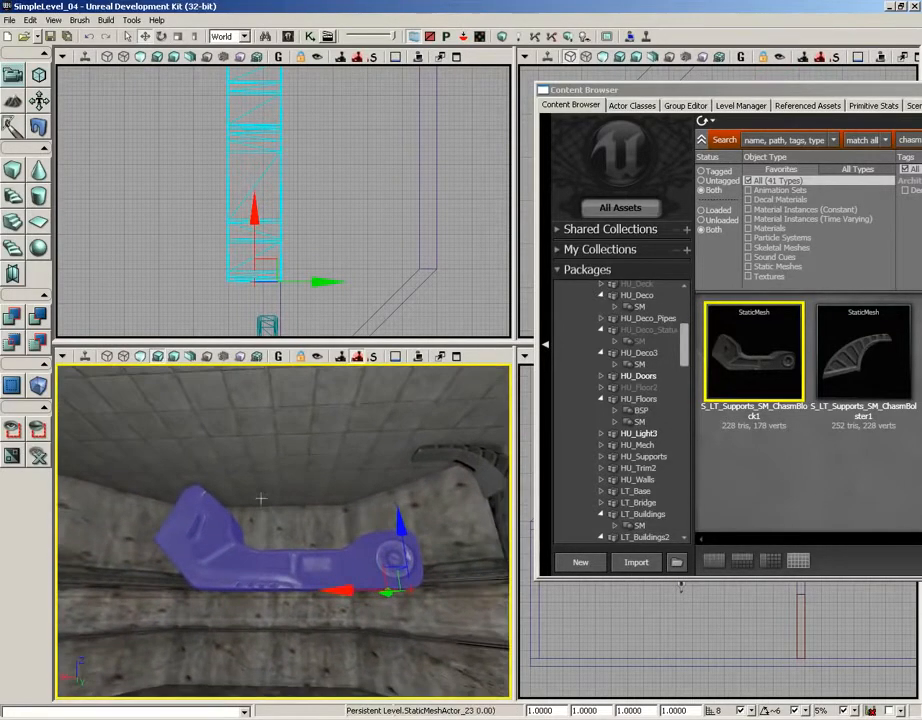
# Set the ChasmBlock1 mesh's uniform draw scale to 0.5
pyautogui.doubleClick(540, 711)
pyautogui.write('0.5')
pyautogui.press('Return')
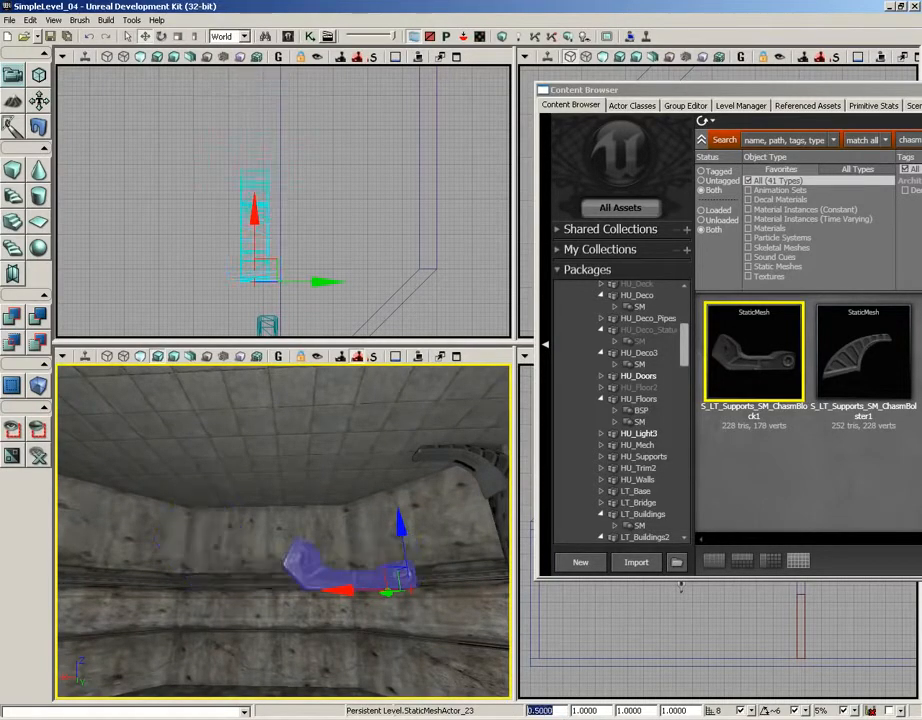
# Flip the ChasmBlock1 mesh upside down with a half turn about its sideways axis so its angular end faces the column
pyautogui.moveTo(346, 469); pyautogui.dragTo(370, 491, button='right')
pyautogui.press('space')
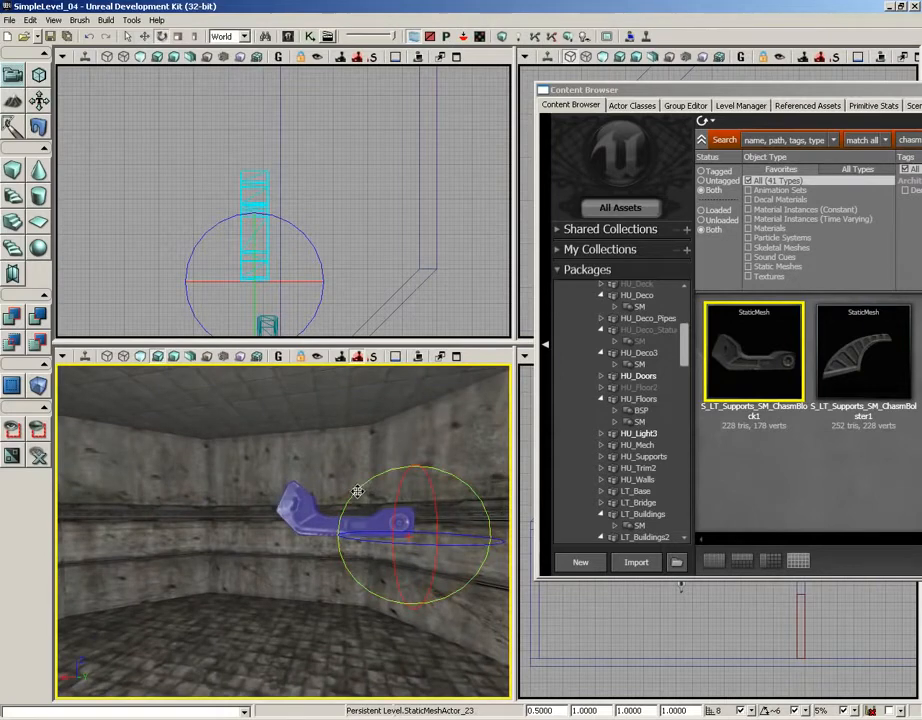
pyautogui.moveTo(350, 490); pyautogui.dragTo(480, 436)
pyautogui.moveTo(160, 523); pyautogui.dragTo(222, 525, button='right')
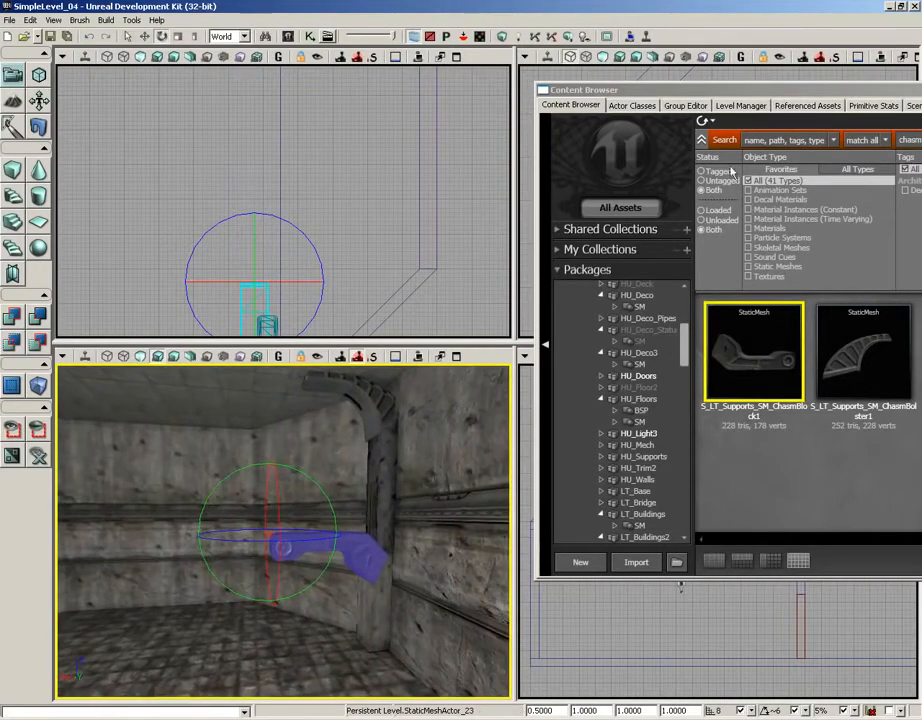
# Close the Content Browser, then raise the ChasmBlock1 mesh to the ceiling and shift it sideways to centre it on the arch
pyautogui.moveTo(705, 87); pyautogui.dragTo(220, 81)
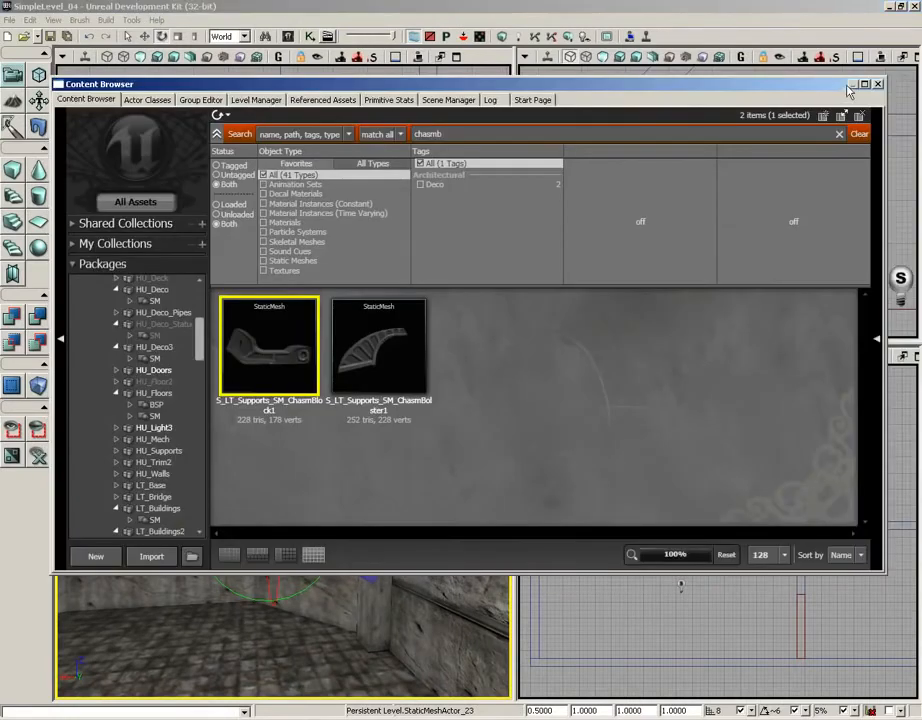
pyautogui.click(877, 84)
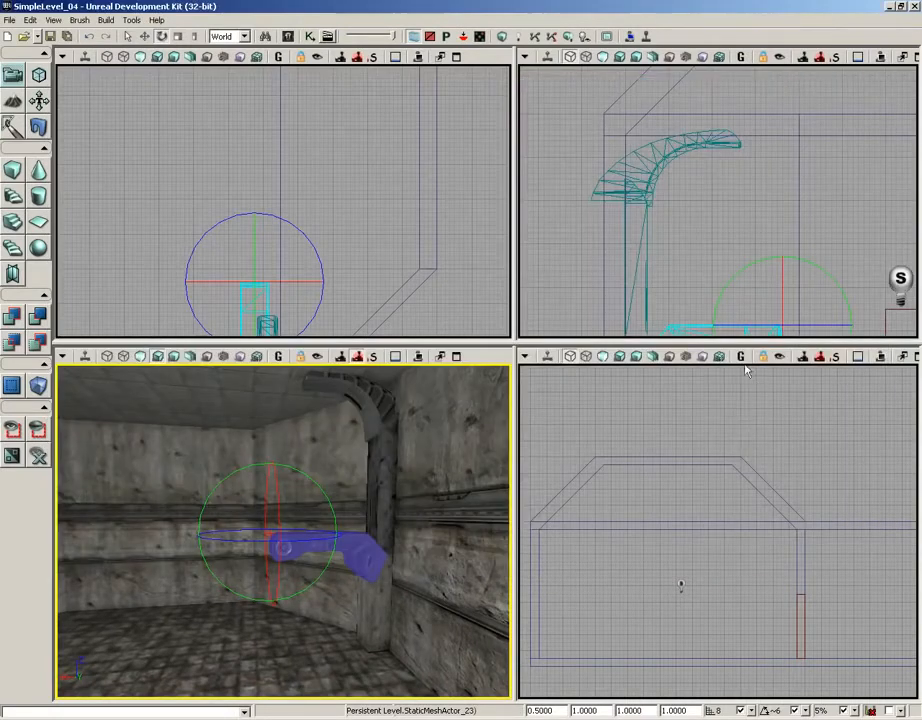
pyautogui.moveTo(741, 270); pyautogui.dragTo(687, 176)
pyautogui.moveTo(747, 231); pyautogui.dragTo(682, 188, button='right')
pyautogui.press('space')
pyautogui.press('space')
pyautogui.scroll(-3, 681, 186)
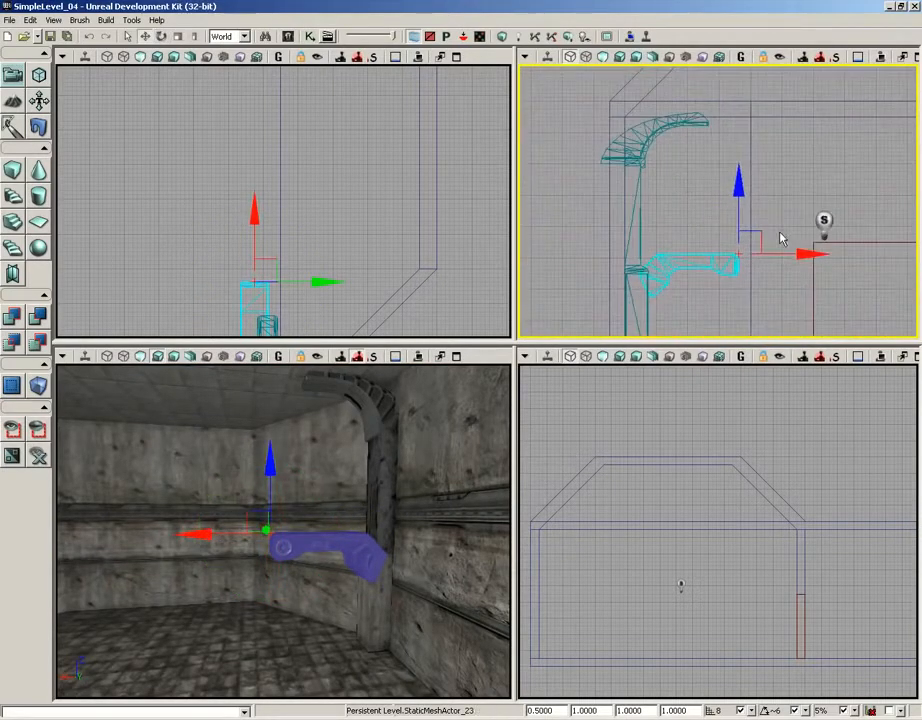
pyautogui.moveTo(760, 235); pyautogui.dragTo(800, 94)
pyautogui.moveTo(405, 490); pyautogui.dragTo(291, 464)
pyautogui.moveTo(360, 254); pyautogui.dragTo(368, 156)
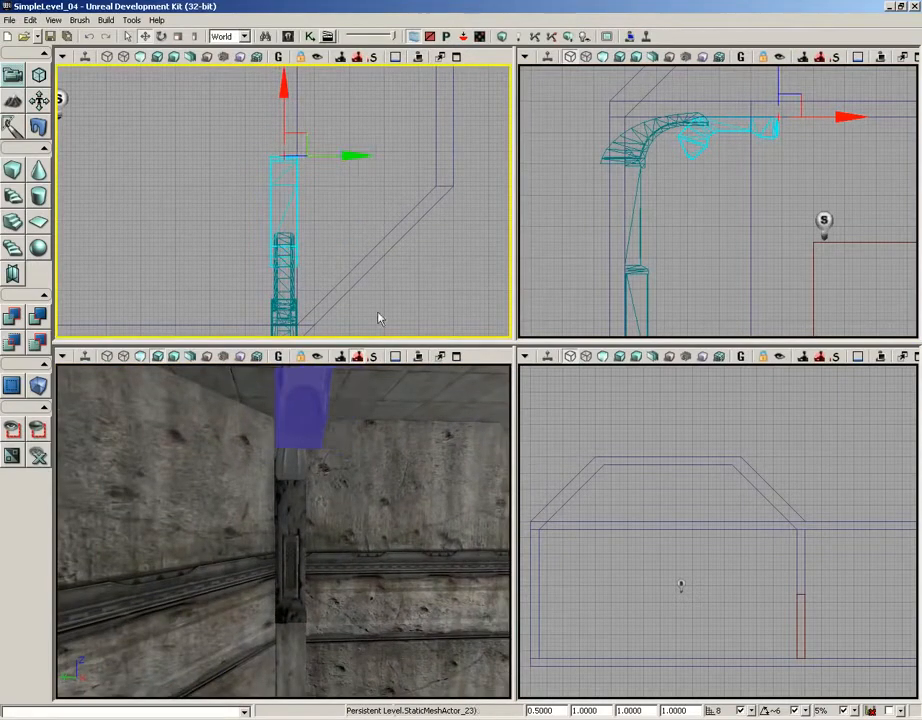
pyautogui.moveTo(396, 490)
pyautogui.mouseDown()
pyautogui.moveTo(350, 470)
pyautogui.moveTo(372, 500)
pyautogui.moveTo(396, 490)
pyautogui.mouseUp()
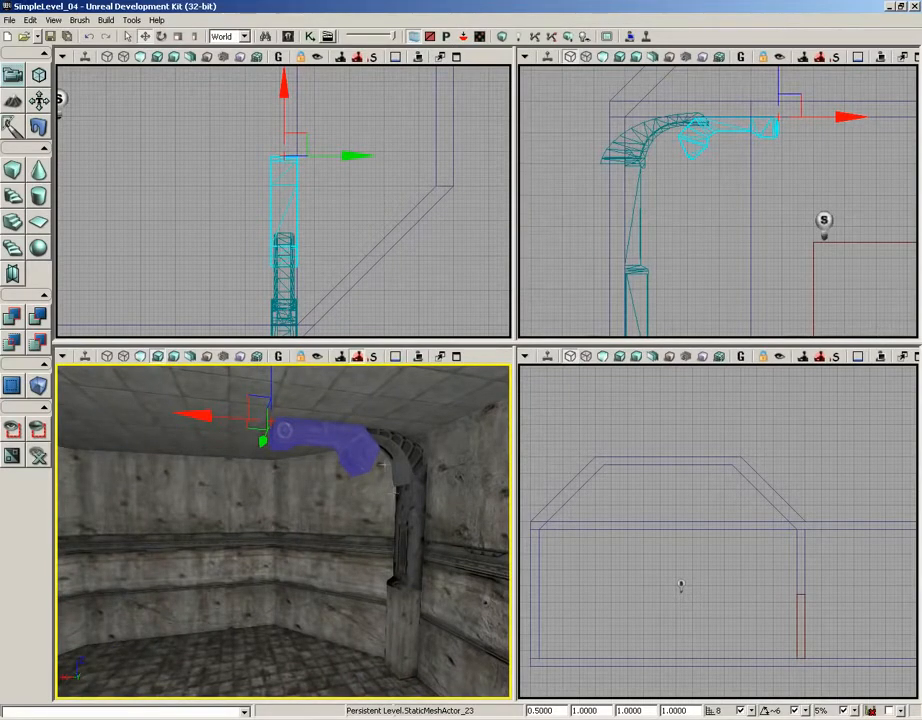
# Turn the ChasmBlock1 mesh half a turn about the vertical axis and slide its round end over the arch's tip
pyautogui.press('space')
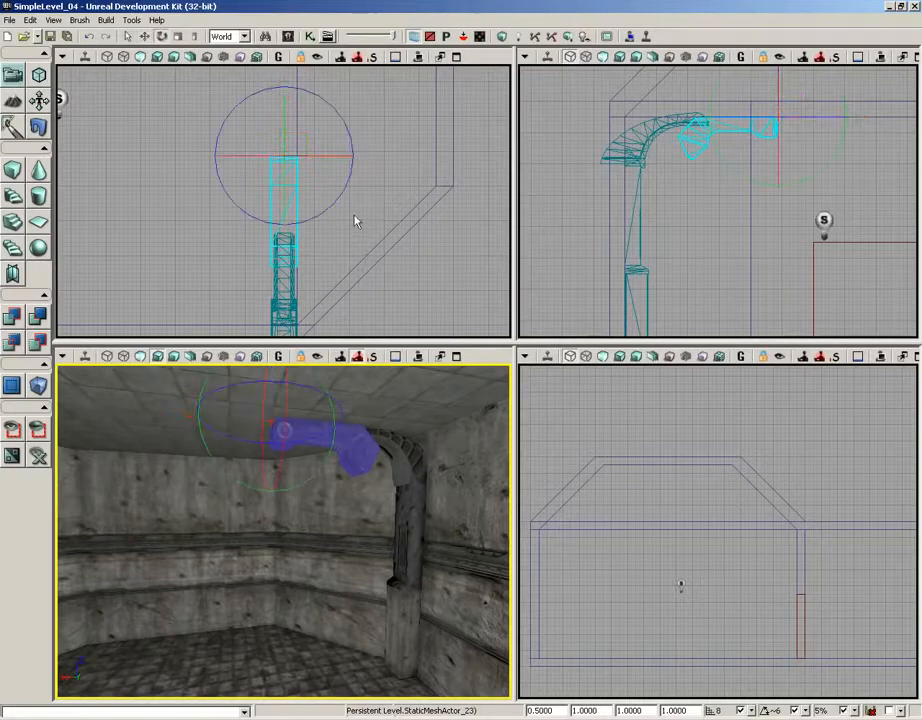
pyautogui.moveTo(321, 93); pyautogui.dragTo(360, 119)
pyautogui.press('space')
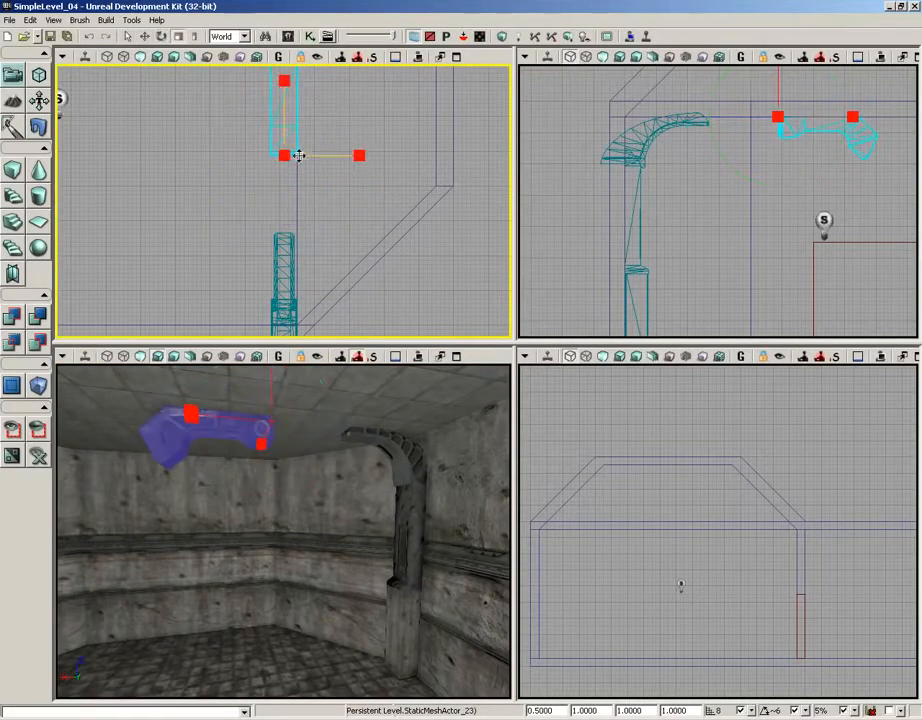
pyautogui.press('space')
pyautogui.moveTo(190, 410); pyautogui.dragTo(282, 415)
pyautogui.moveTo(377, 515)
pyautogui.mouseDown()
pyautogui.moveTo(377, 500)
pyautogui.moveTo(377, 515)
pyautogui.mouseUp()
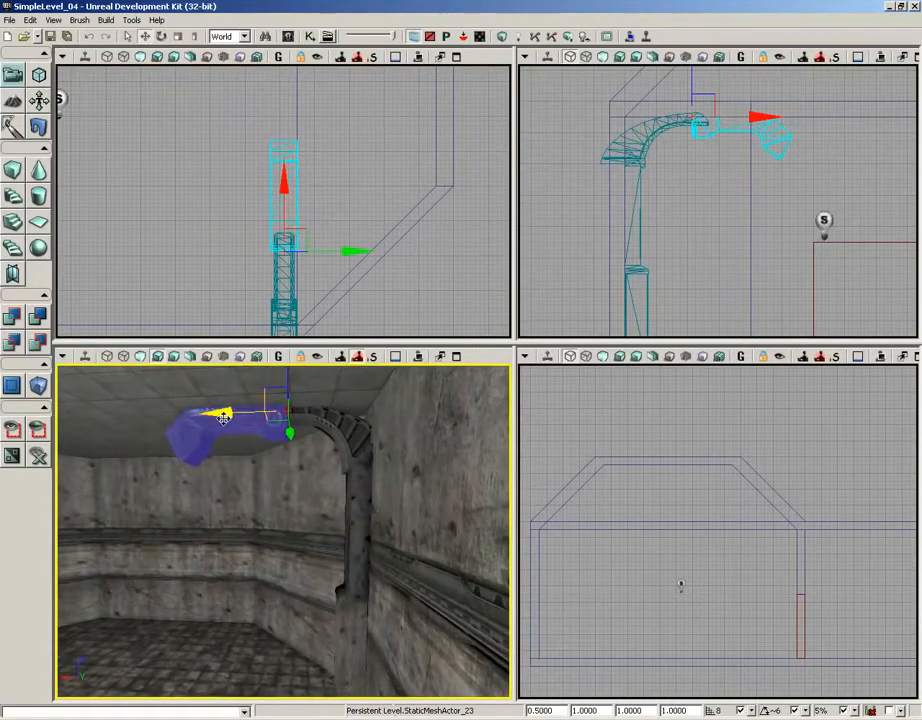
pyautogui.moveTo(223, 418); pyautogui.dragTo(240, 418)
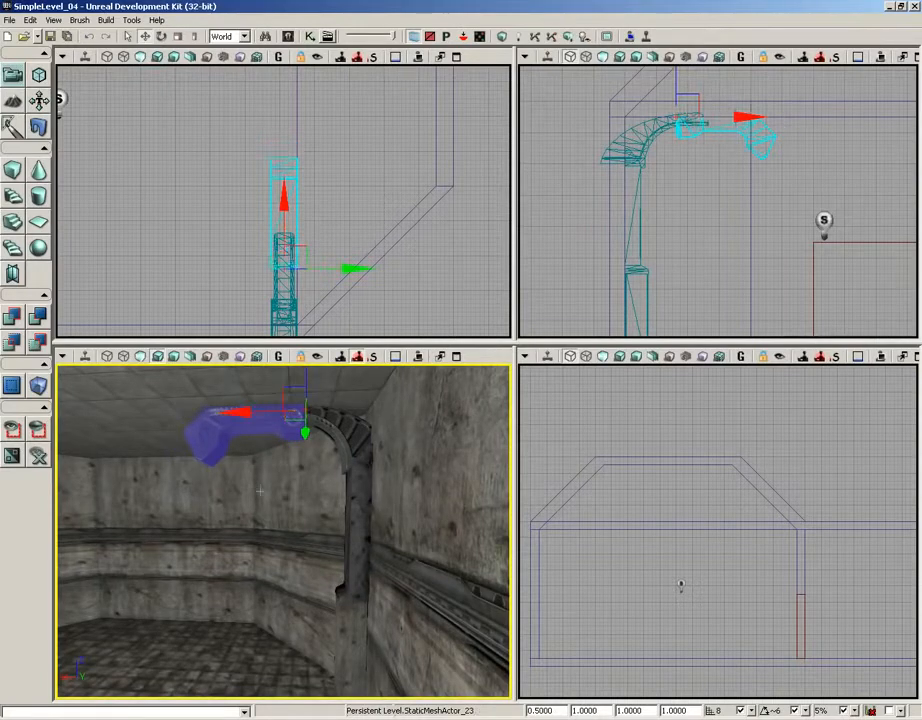
# Deselect the mesh and examine the joint between the chasm block and the arch from several angles in the room
pyautogui.click(260, 491)
pyautogui.moveTo(260, 491); pyautogui.dragTo(285, 460)
pyautogui.moveTo(285, 490); pyautogui.dragTo(248, 520, button='right')
pyautogui.click(330, 510)
pyautogui.moveTo(330, 510); pyautogui.dragTo(330, 530)
pyautogui.moveTo(330, 530); pyautogui.dragTo(332, 490, button='right')
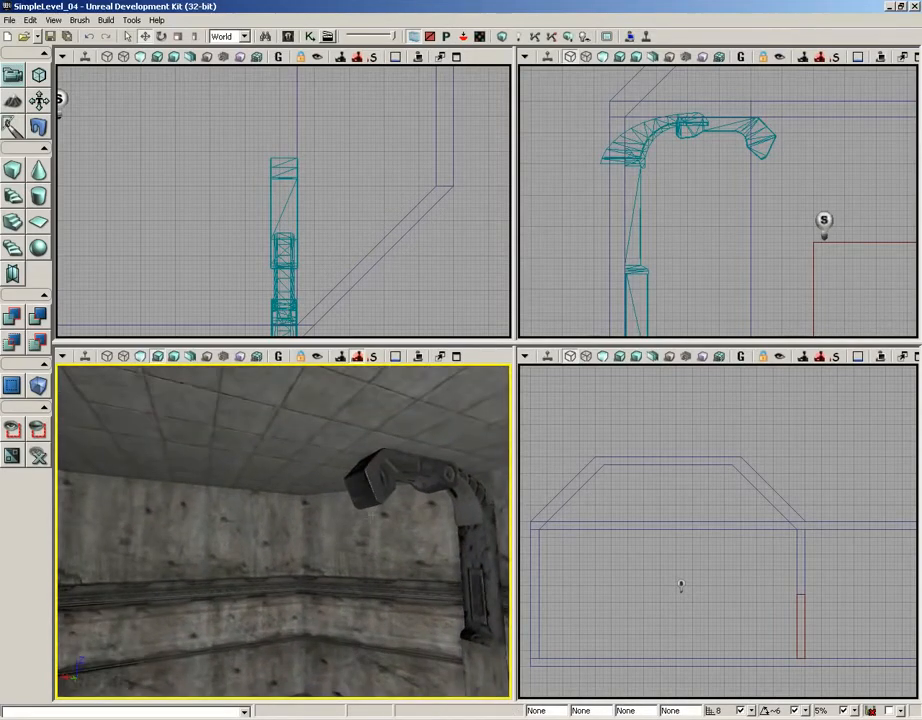
pyautogui.moveTo(385, 540); pyautogui.dragTo(377, 490)
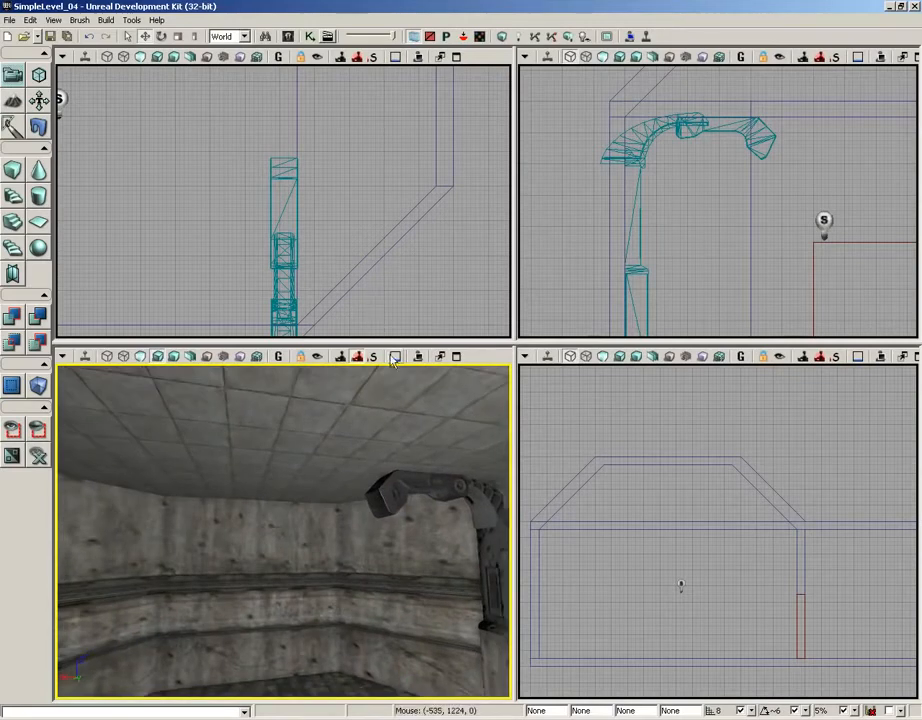
pyautogui.moveTo(340, 562); pyautogui.dragTo(355, 563, button='right')
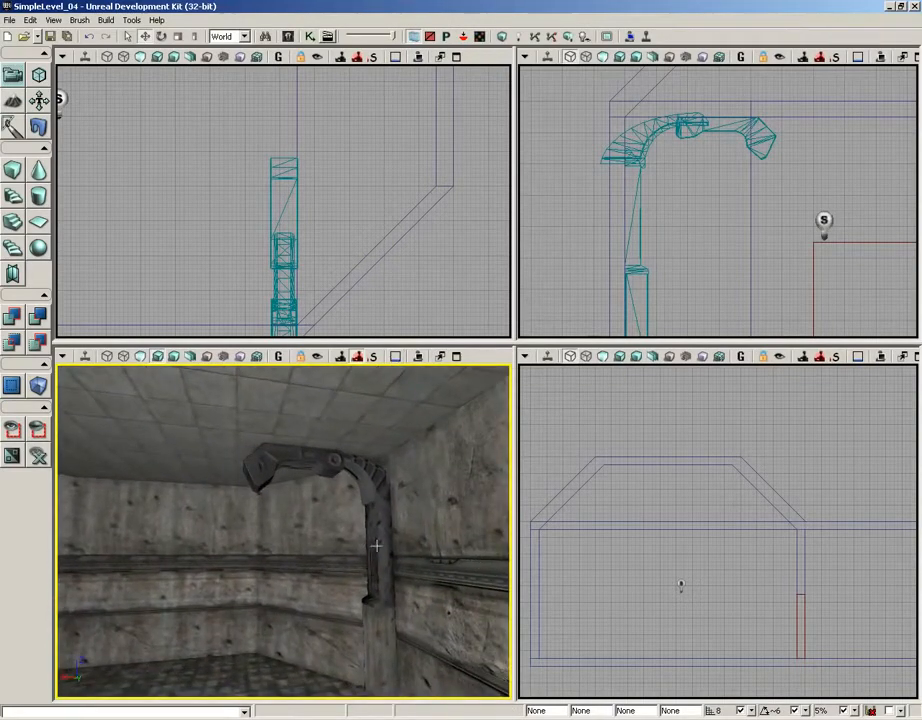
# Duplicate the column's upper bunker support and move the copy away from the wall into the room
pyautogui.click(376, 545)
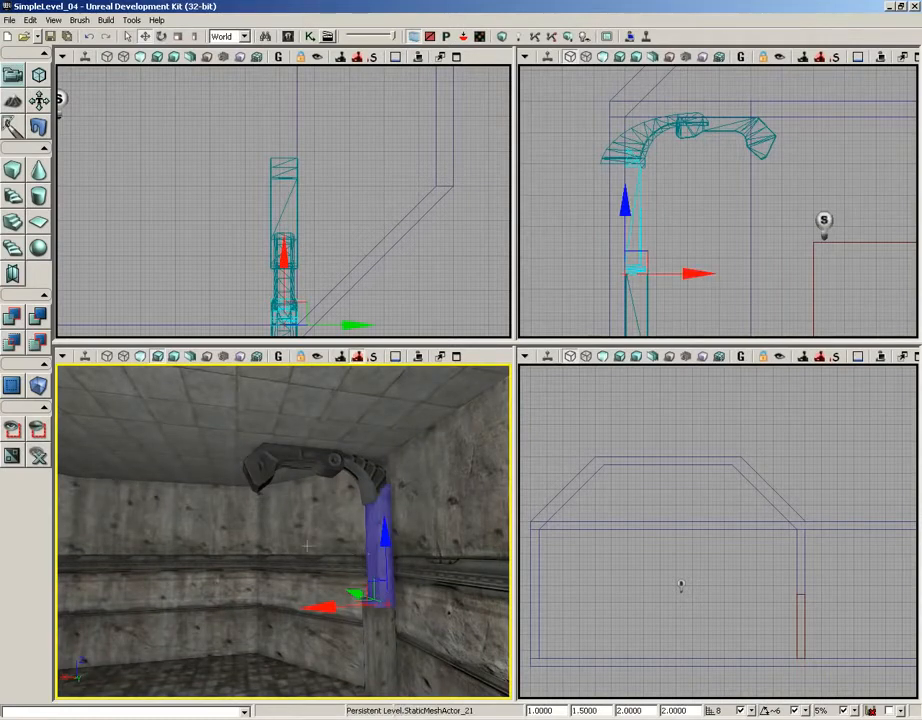
pyautogui.moveTo(306, 547); pyautogui.dragTo(312, 547, button='right')
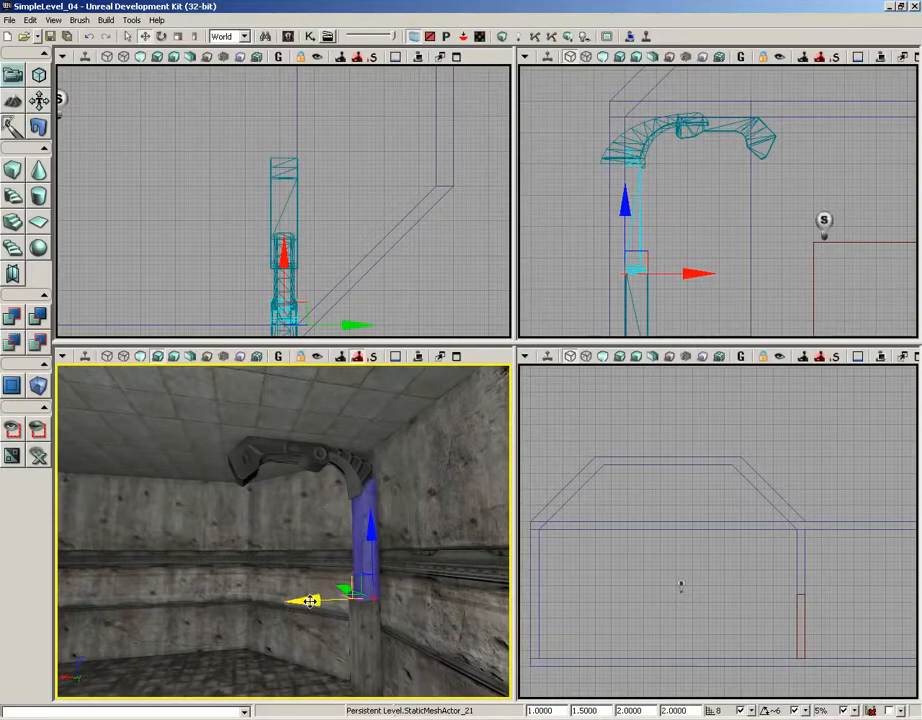
pyautogui.moveTo(310, 601); pyautogui.dragTo(174, 601)
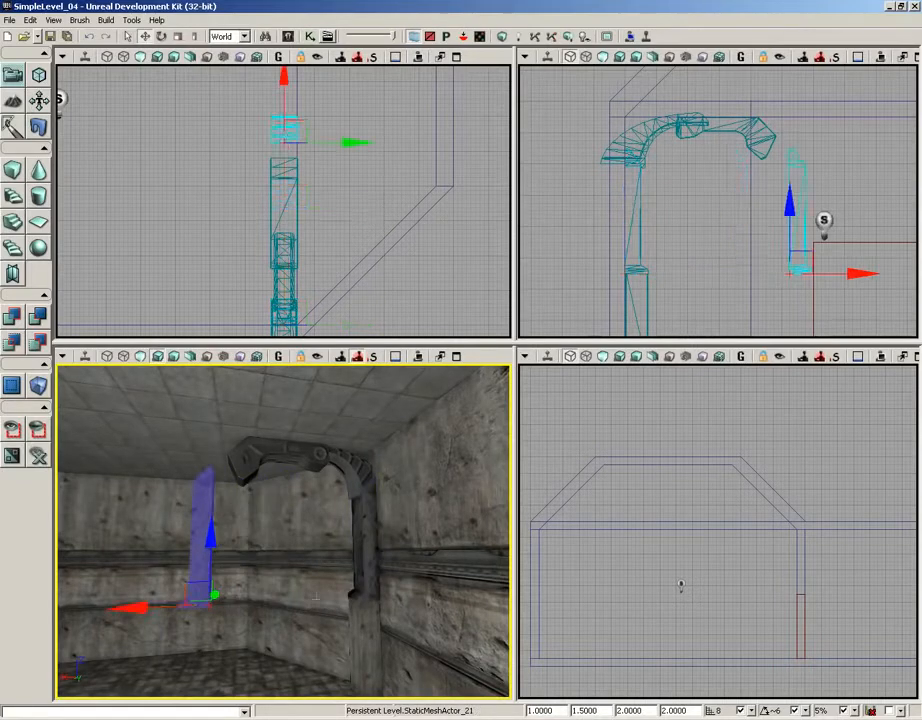
# Rotate the copied bunker support a quarter turn so it lies horizontally, pointing away from the column
pyautogui.press('space')
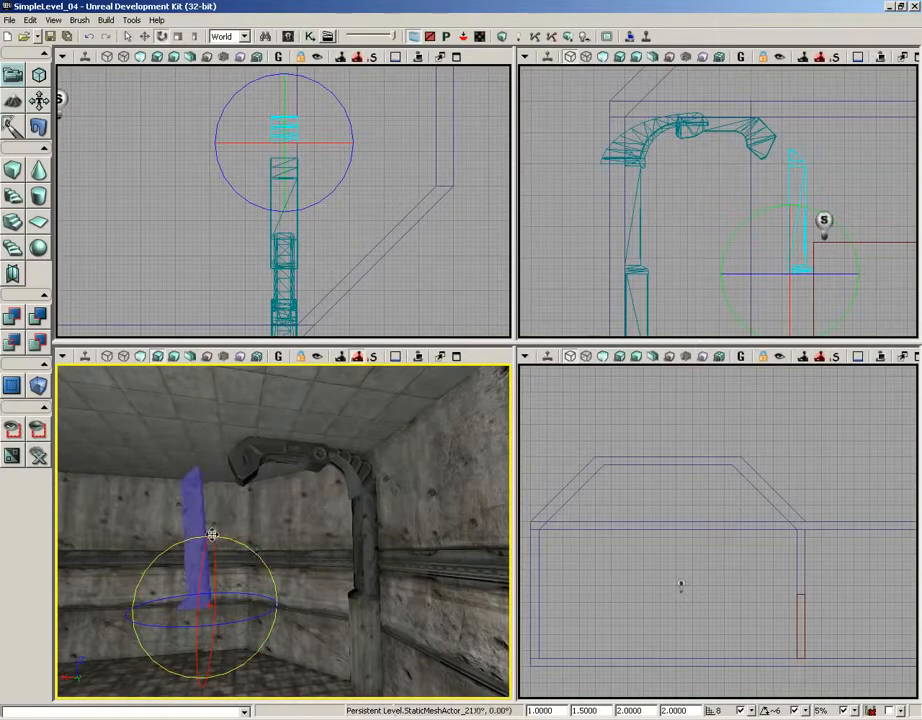
pyautogui.moveTo(212, 534); pyautogui.dragTo(56, 511)
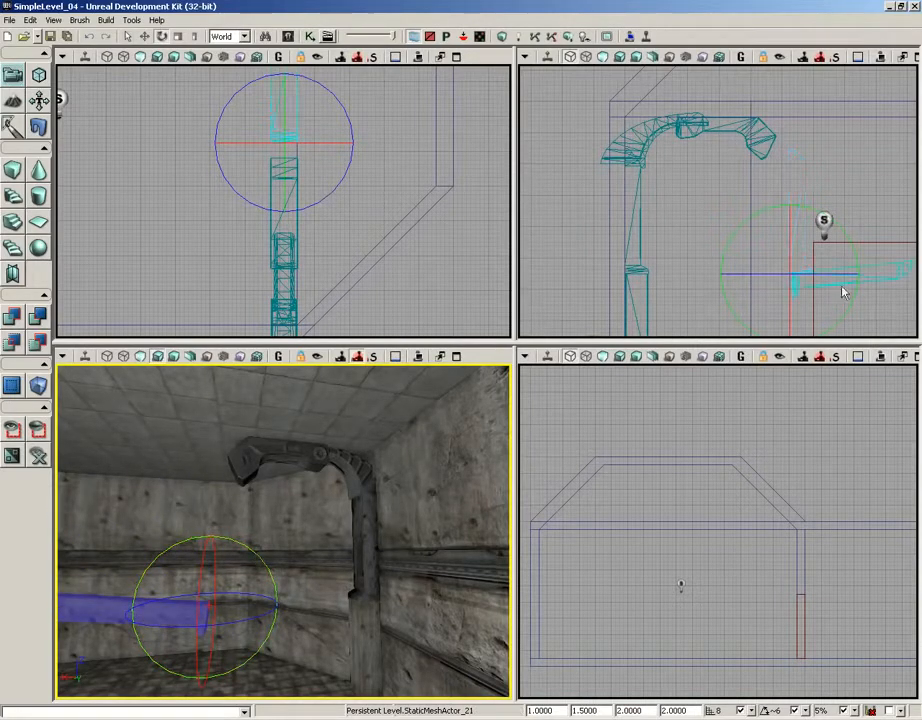
pyautogui.click(842, 224)
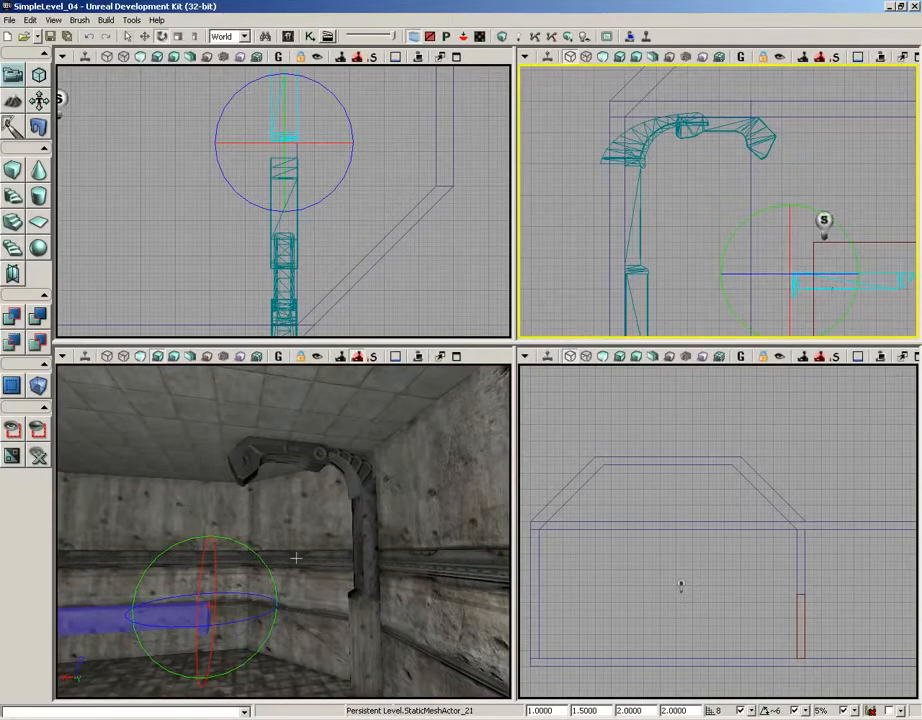
# Move the horizontal bunker support up beneath the ceiling and back against the angular end of the chasm block
pyautogui.press('space')
pyautogui.press('space')
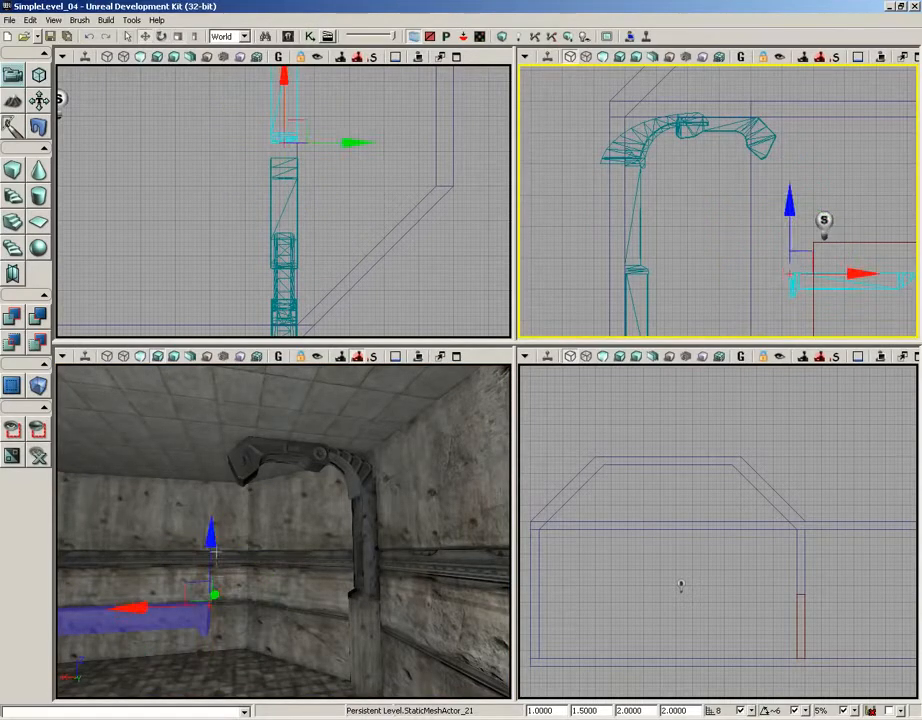
pyautogui.scroll(-4, 590, 216)
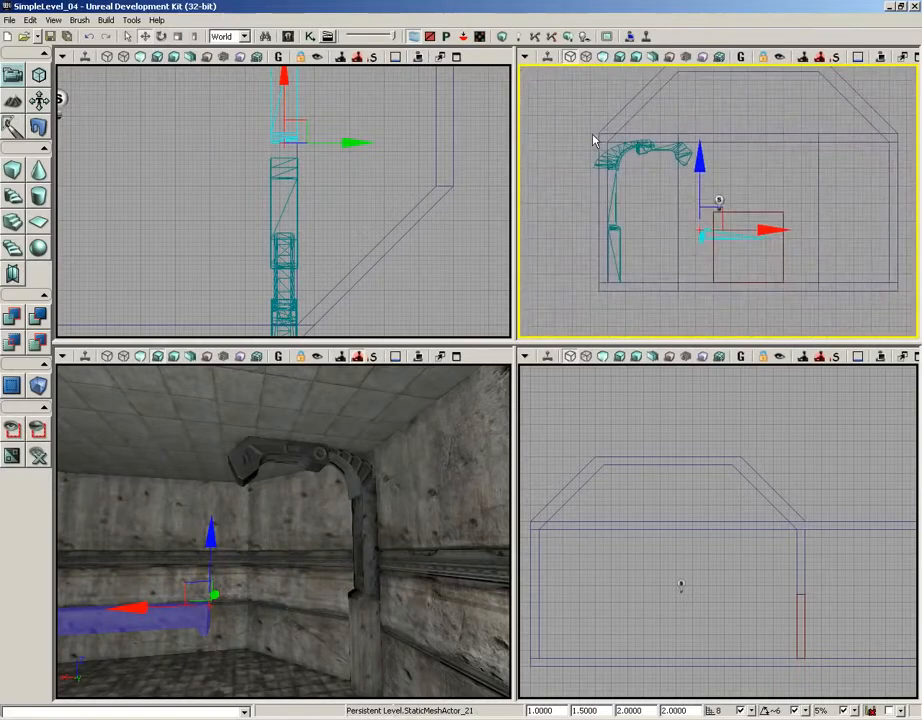
pyautogui.moveTo(679, 143); pyautogui.dragTo(690, 86)
pyautogui.moveTo(743, 162); pyautogui.dragTo(716, 167)
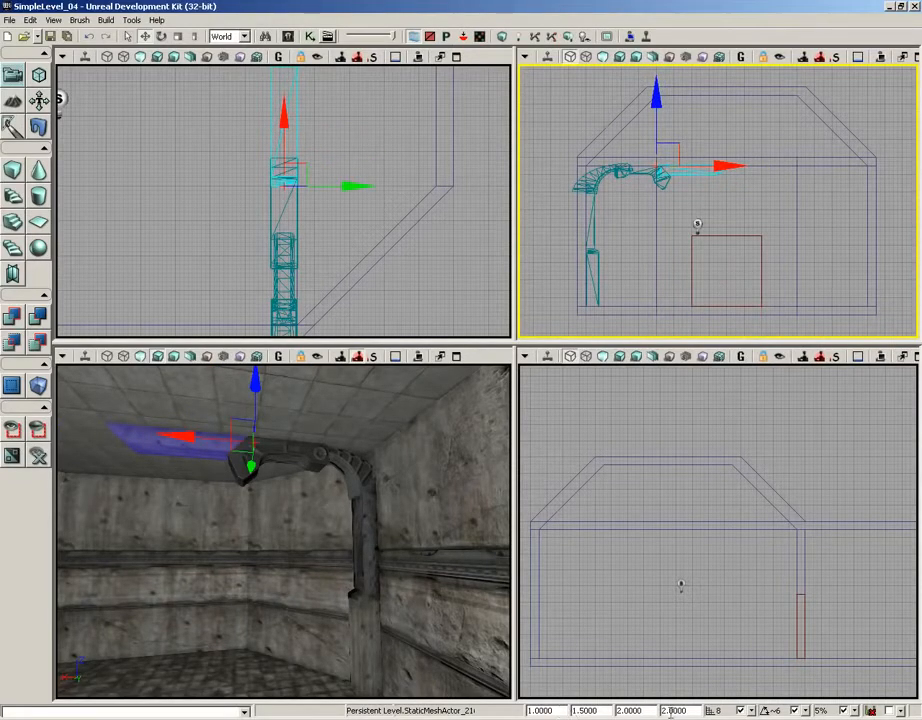
# Reset the horizontal support's three axis scales to 1 and set its overall draw scale to 2
pyautogui.moveTo(684, 711); pyautogui.dragTo(570, 711)
pyautogui.write('111')
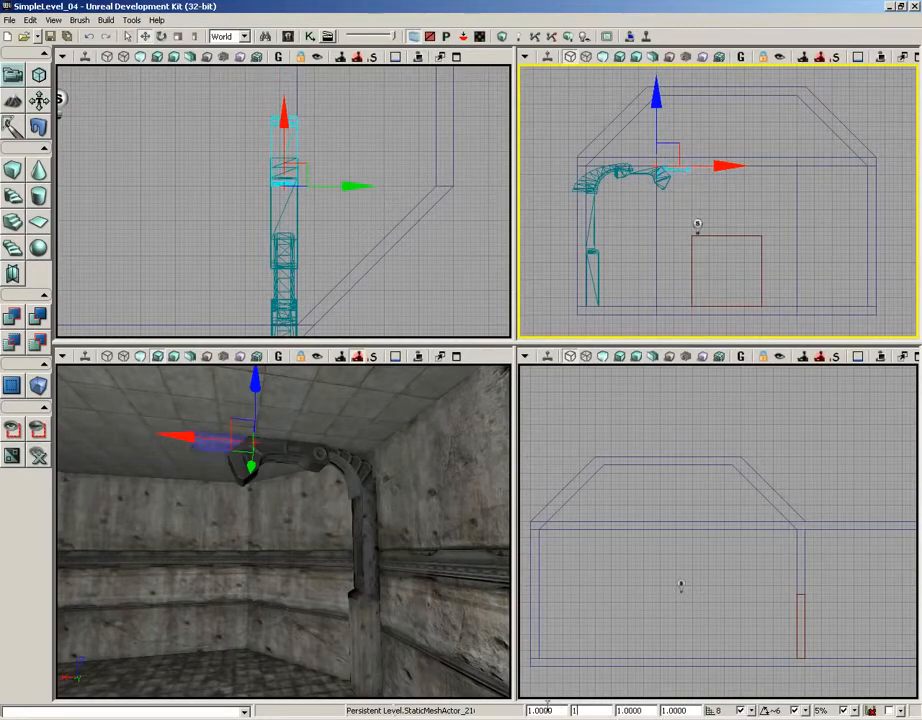
pyautogui.write('0')
pyautogui.press('BackSpace')
pyautogui.press('Return')
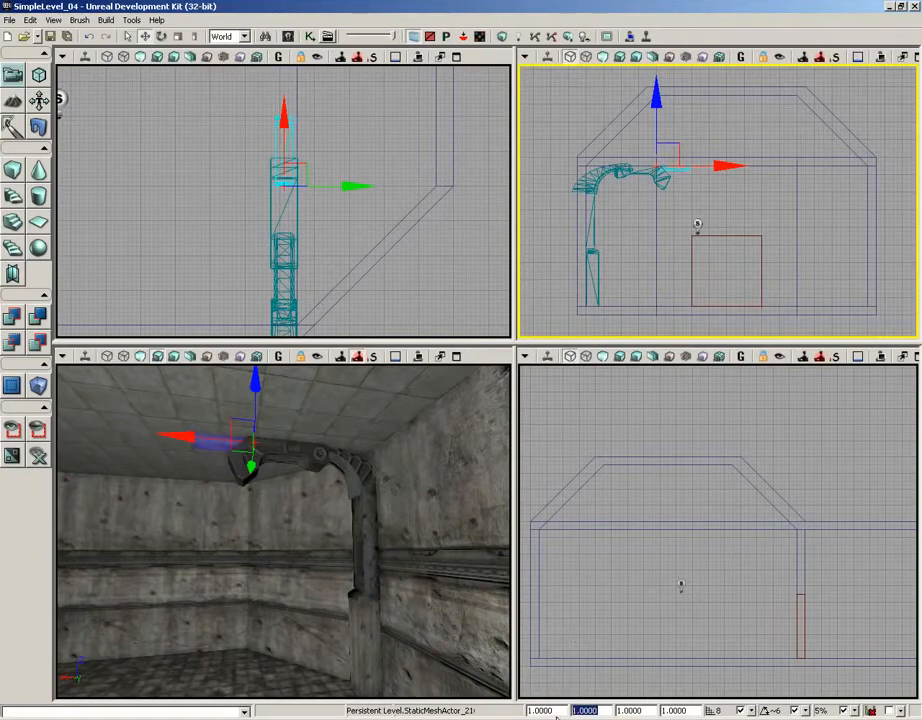
pyautogui.moveTo(555, 711); pyautogui.dragTo(468, 710)
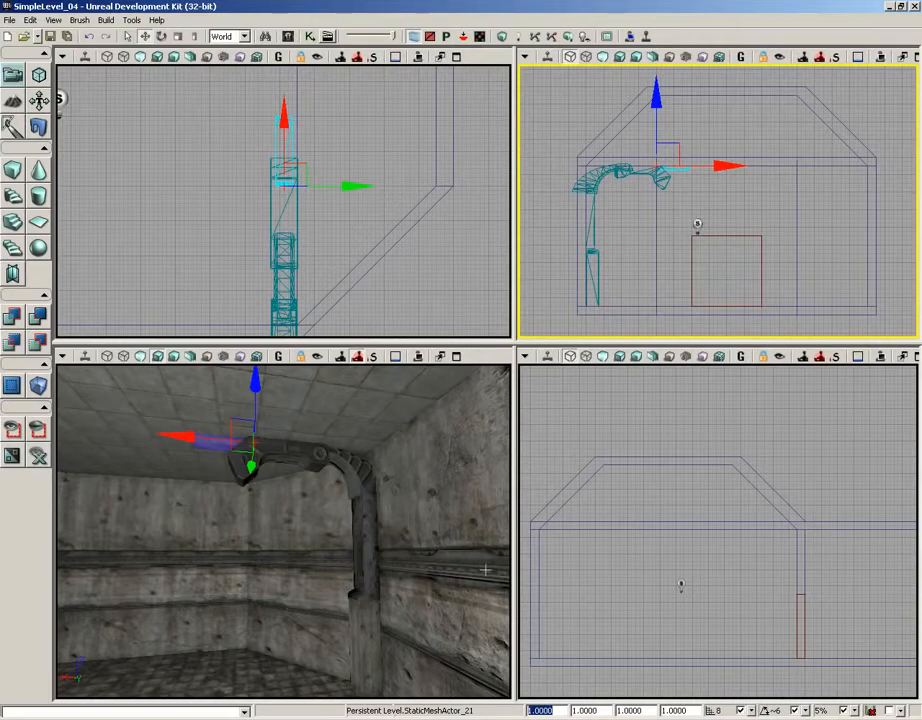
pyautogui.write('2')
pyautogui.press('Return')
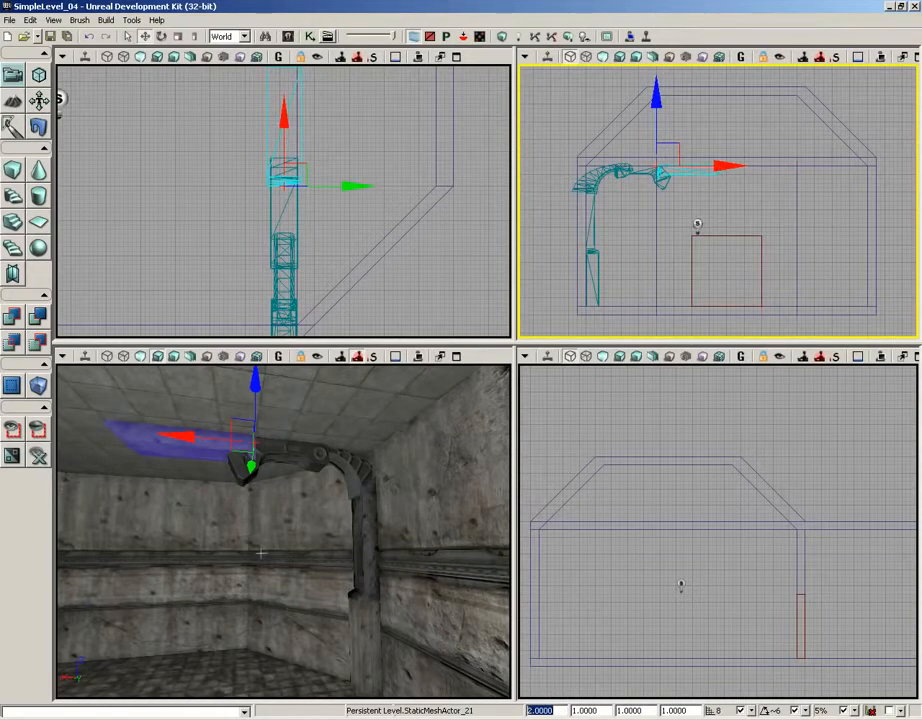
# Set the Z-axis scale of the horizontal ceiling support to 1.25
pyautogui.moveTo(198, 382); pyautogui.dragTo(212, 402)
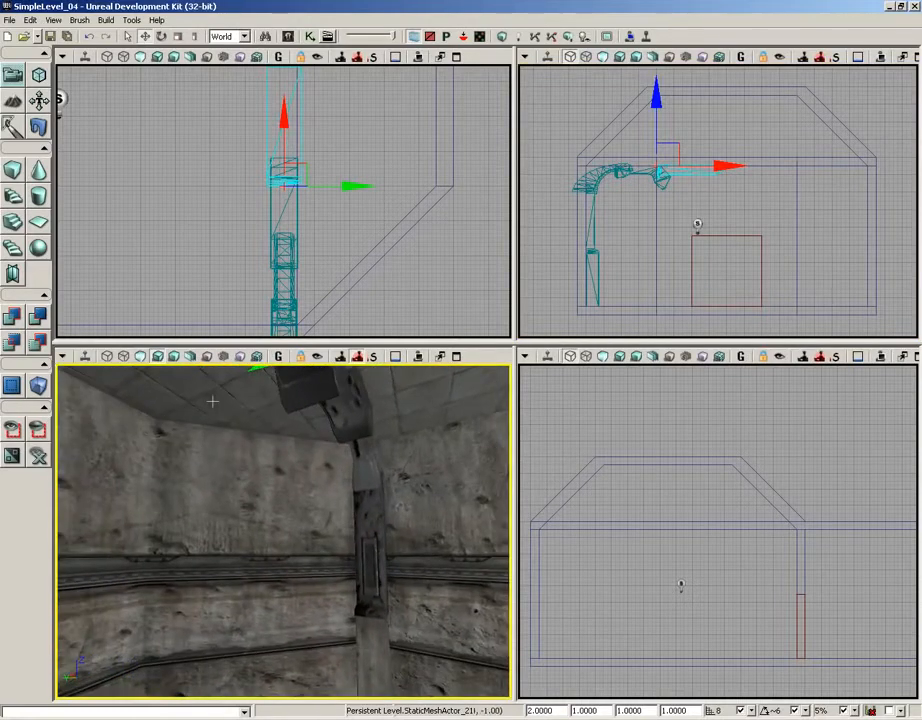
pyautogui.moveTo(274, 531); pyautogui.dragTo(273, 550)
pyautogui.moveTo(273, 550); pyautogui.dragTo(270, 471, button='right')
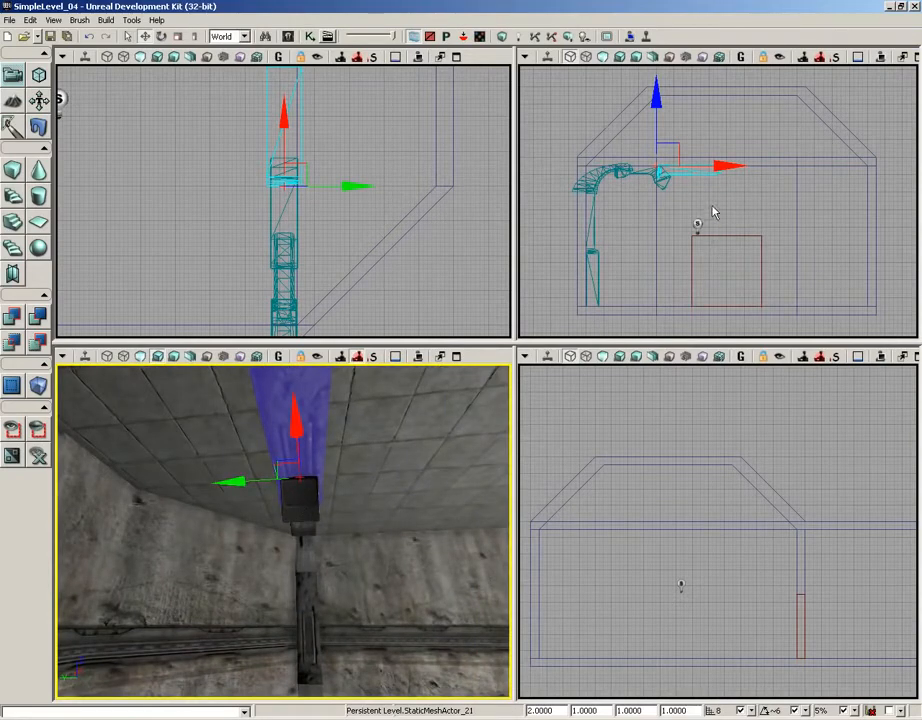
pyautogui.click(674, 710)
pyautogui.write('1.25')
pyautogui.press('Return')
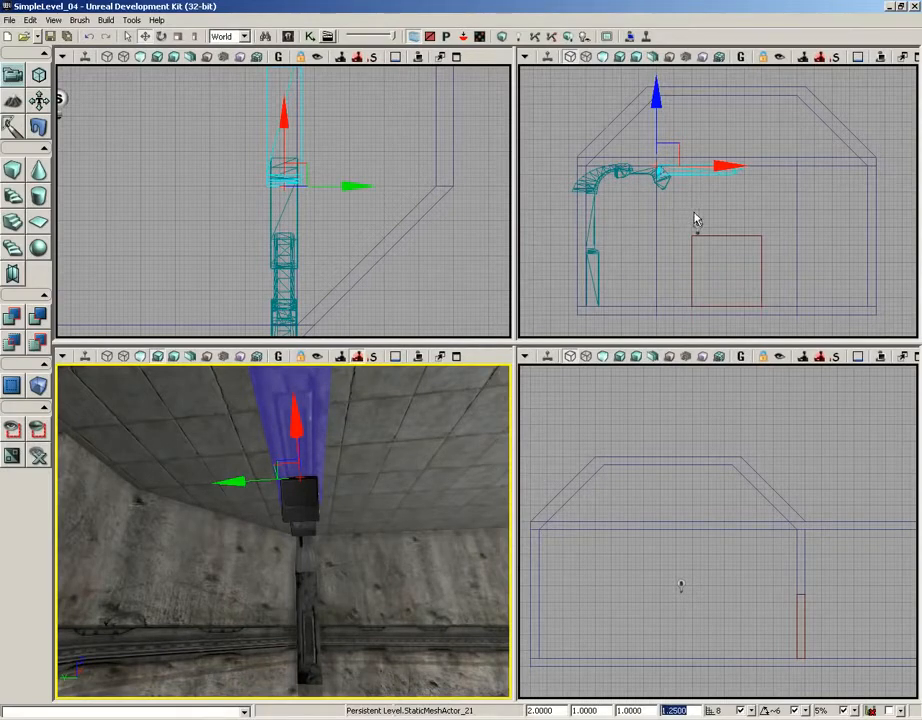
# Slide the horizontal support along X back toward the column so its end tucks past the chasm block's angular end
pyautogui.moveTo(697, 220); pyautogui.dragTo(671, 230)
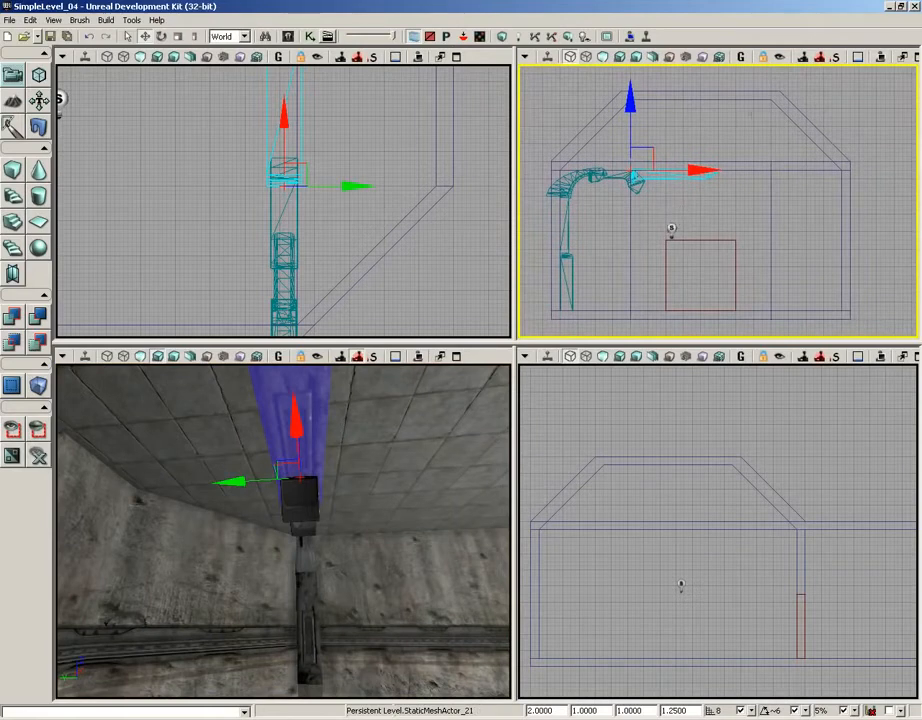
pyautogui.click(902, 57)
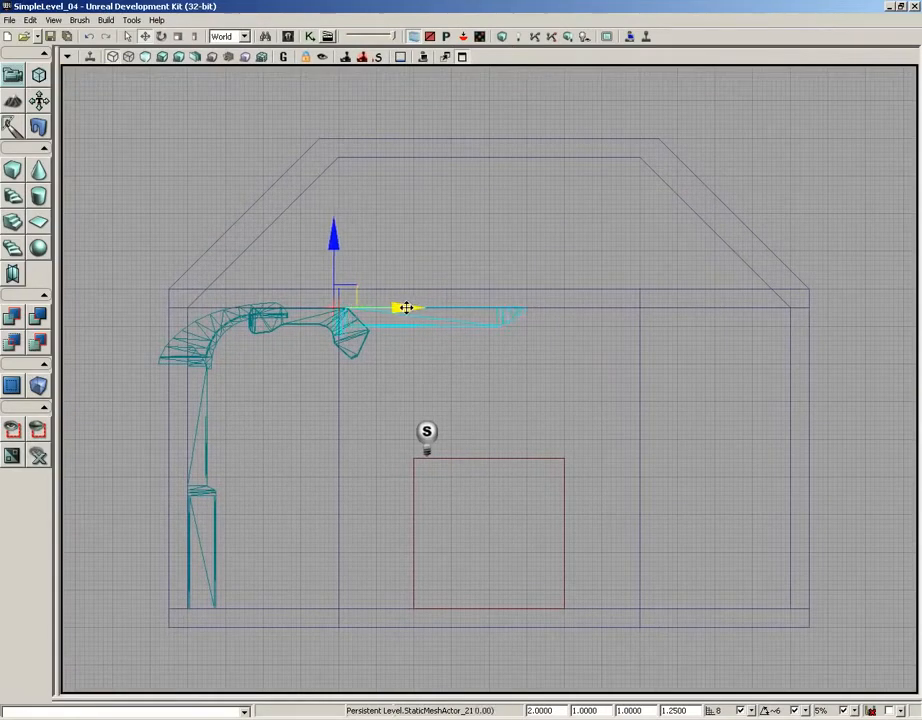
pyautogui.moveTo(397, 308); pyautogui.dragTo(388, 309)
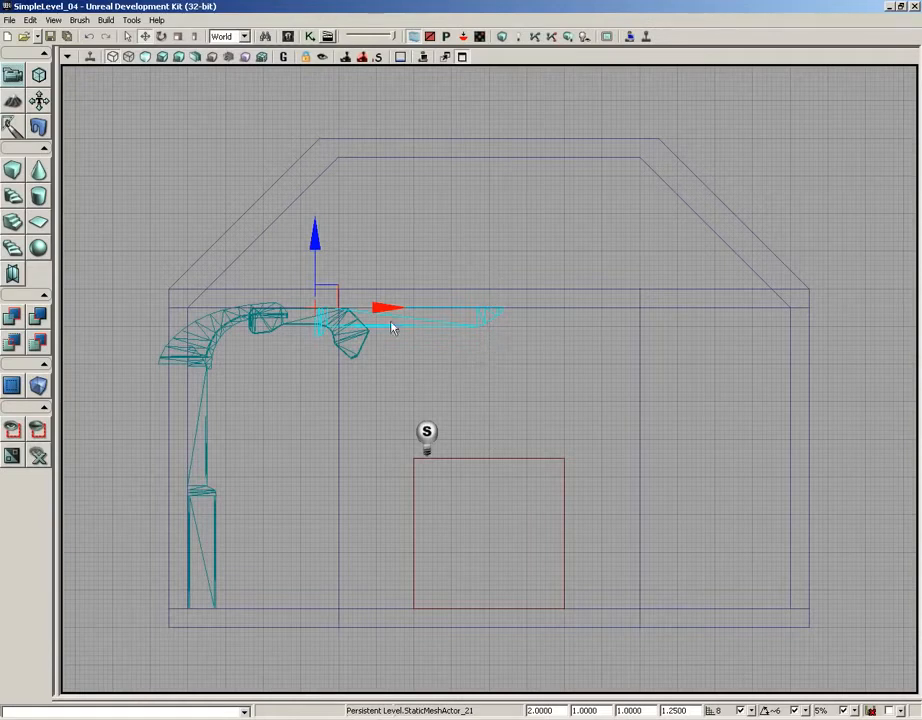
pyautogui.moveTo(383, 309); pyautogui.dragTo(378, 309)
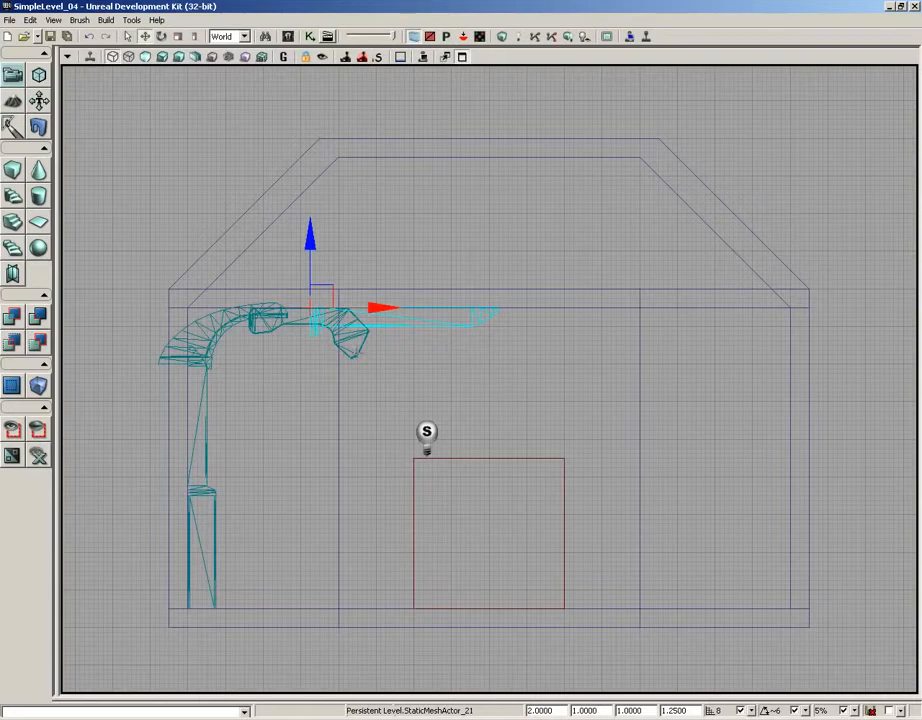
# Select the ceiling beam together with the chasm block, arch and both column supports, and duplicate the assembly into the room
pyautogui.keyDown('ctrl'); pyautogui.click(346, 352); pyautogui.keyUp('ctrl')
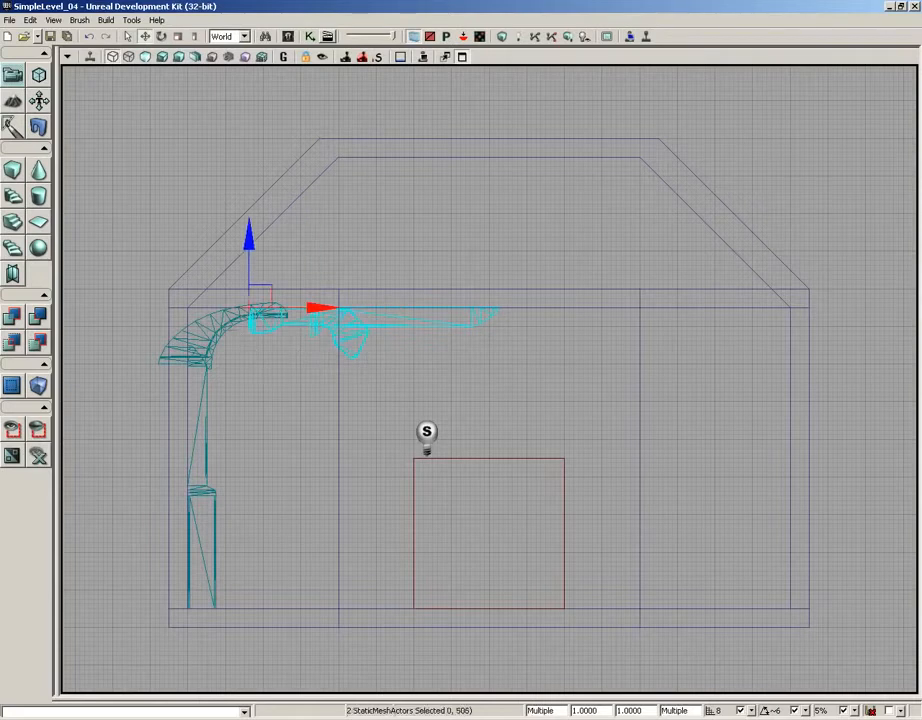
pyautogui.keyDown('ctrl'); pyautogui.click(217, 323); pyautogui.keyUp('ctrl')
pyautogui.keyDown('ctrl'); pyautogui.click(207, 402); pyautogui.keyUp('ctrl')
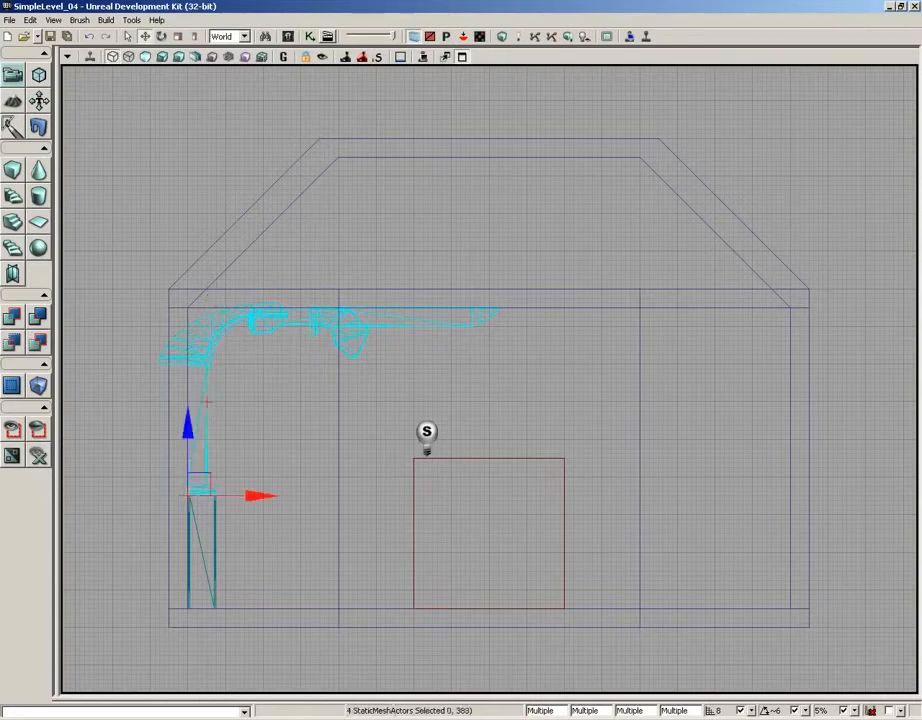
pyautogui.keyDown('ctrl'); pyautogui.click(212, 510); pyautogui.keyUp('ctrl')
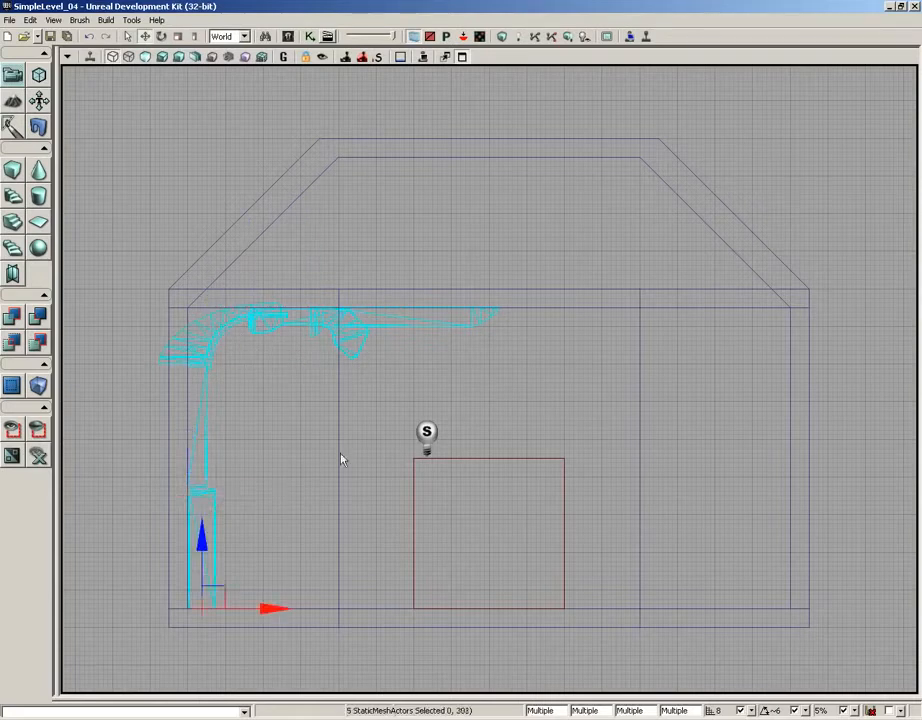
pyautogui.click(461, 57)
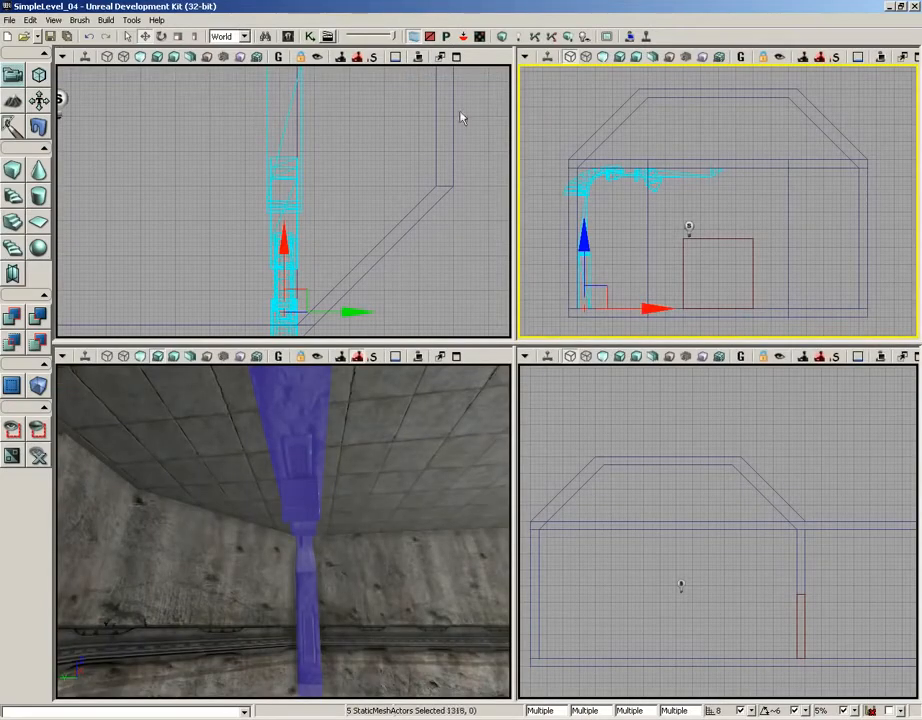
pyautogui.click(457, 57)
pyautogui.scroll(-2, 463, 306)
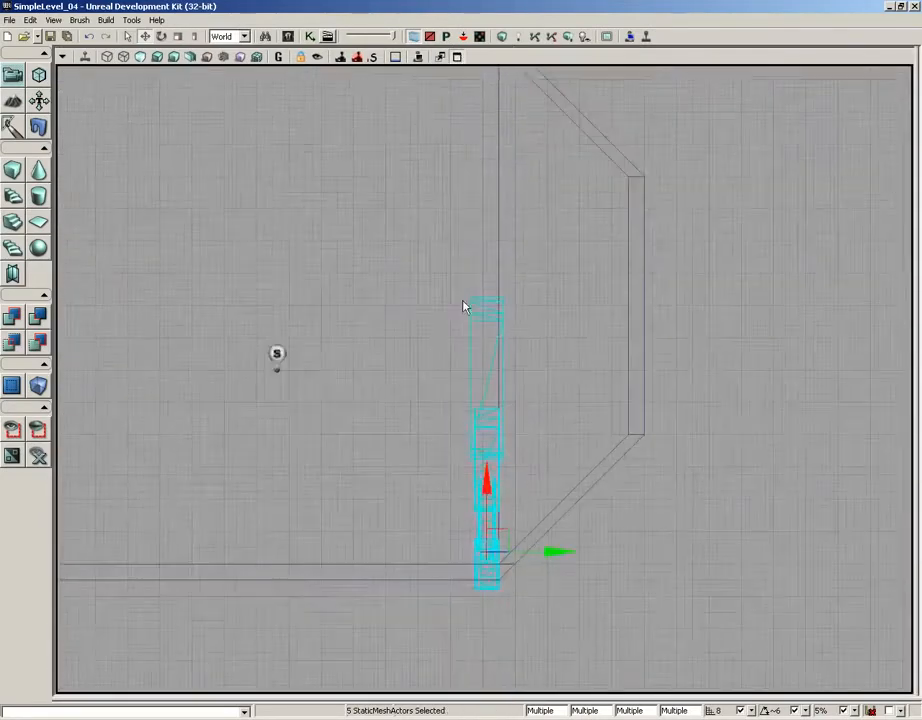
pyautogui.scroll(-2, 463, 306)
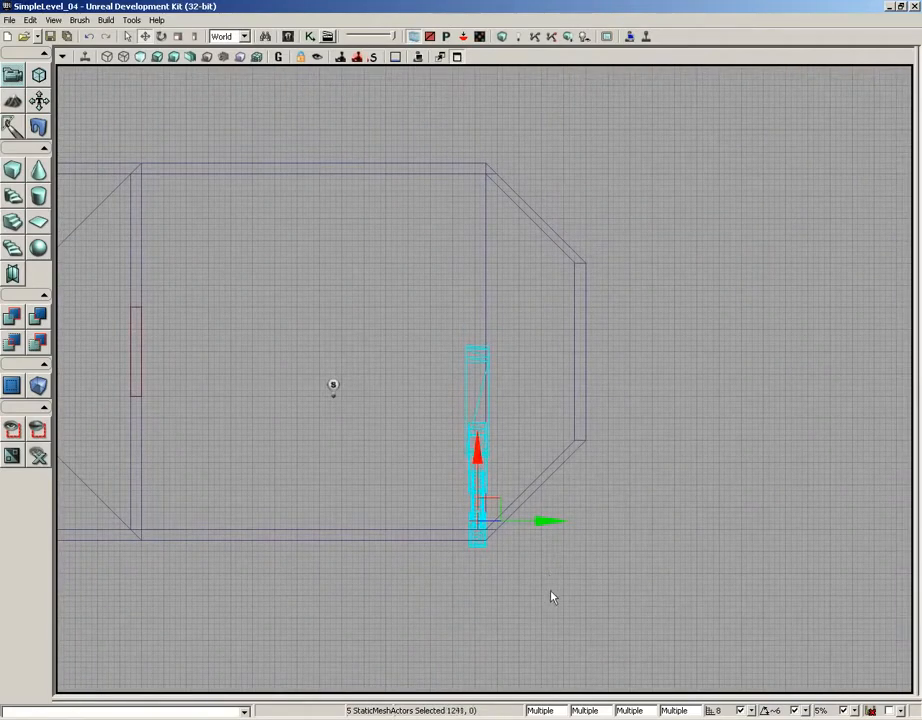
pyautogui.keyDown('alt'); pyautogui.moveTo(539, 522); pyautogui.dragTo(487, 522); pyautogui.keyUp('alt')
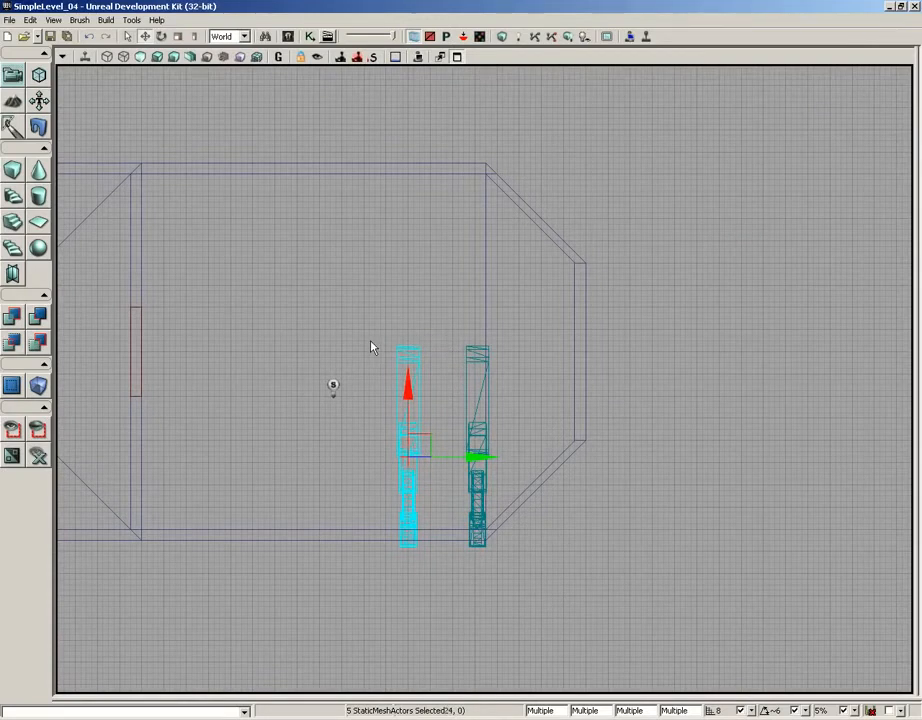
# Rotate the duplicated assembly 180 degrees and move it to the opposite wall, in line with the original so their ceiling beams meet
pyautogui.press('space')
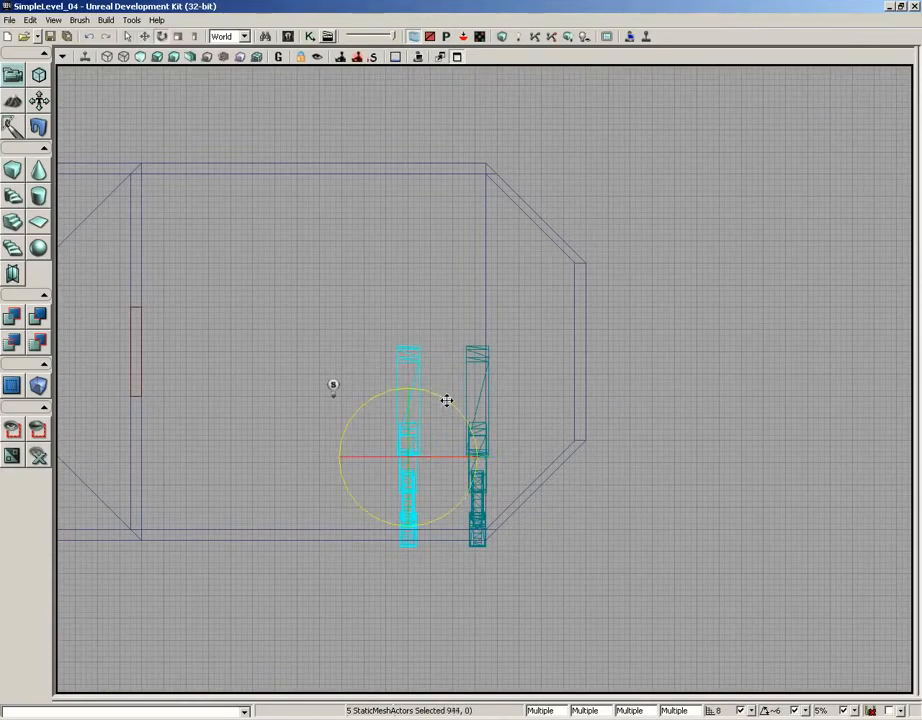
pyautogui.moveTo(447, 400); pyautogui.dragTo(104, 580)
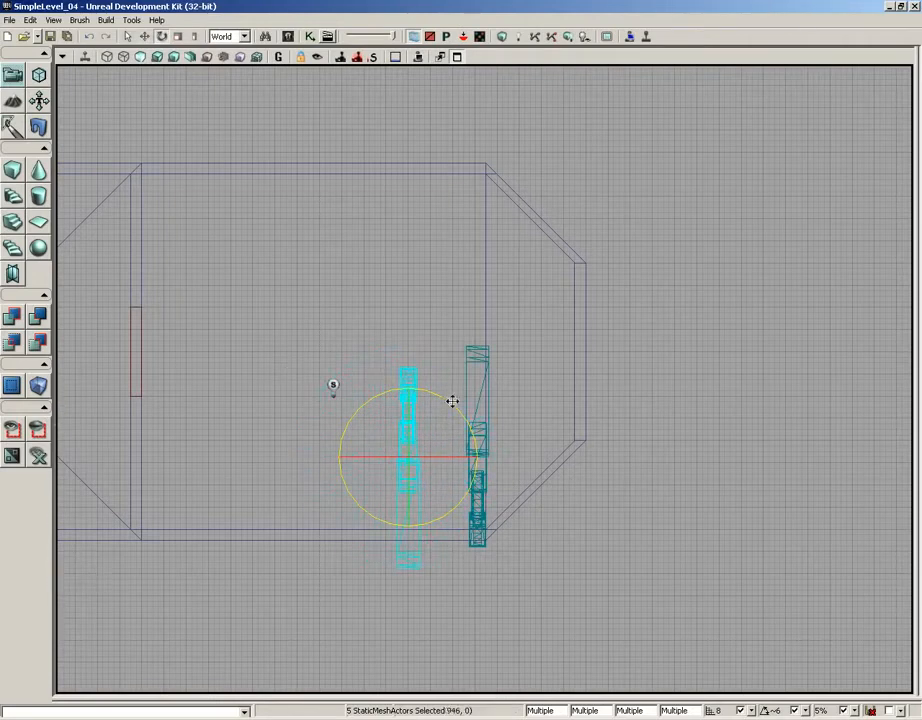
pyautogui.press('space')
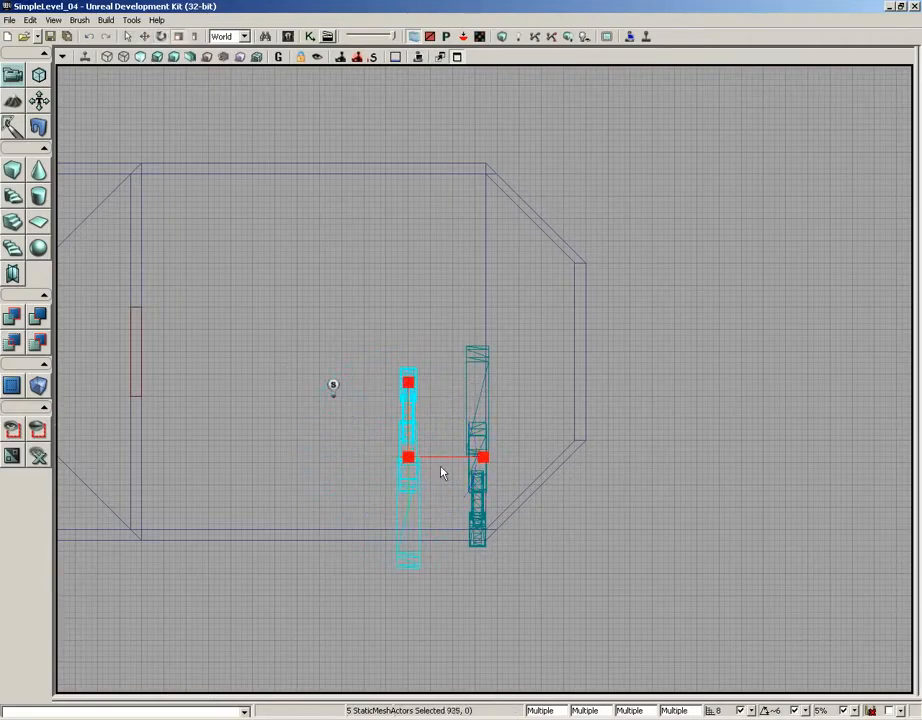
pyautogui.press('space')
pyautogui.moveTo(407, 386); pyautogui.dragTo(423, 191)
pyautogui.moveTo(477, 247); pyautogui.dragTo(543, 251)
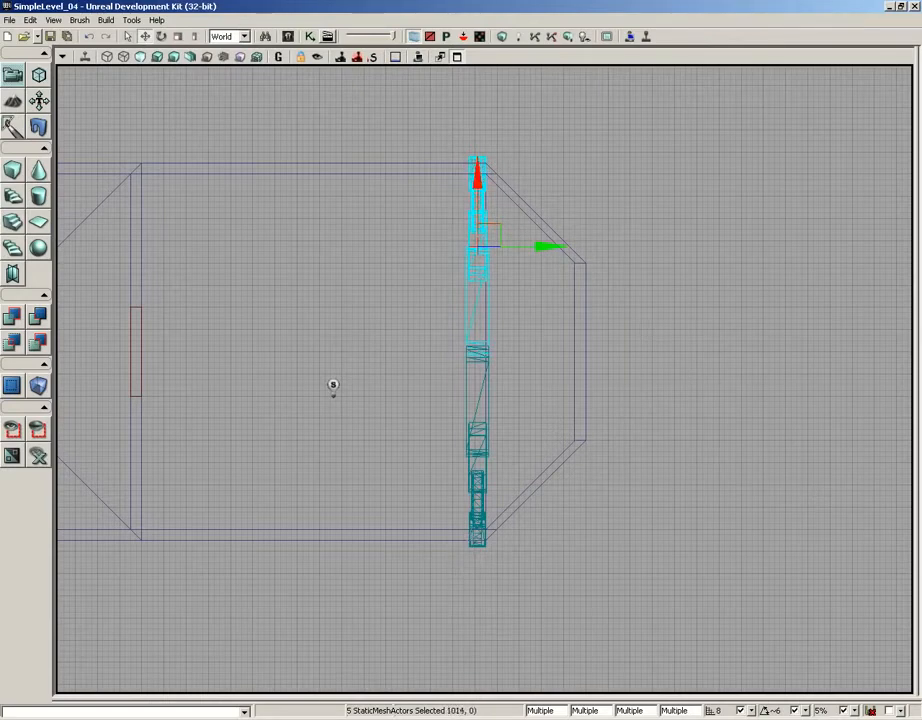
# Deselect the assembly and examine the full arch spanning the room from below
pyautogui.click(457, 57)
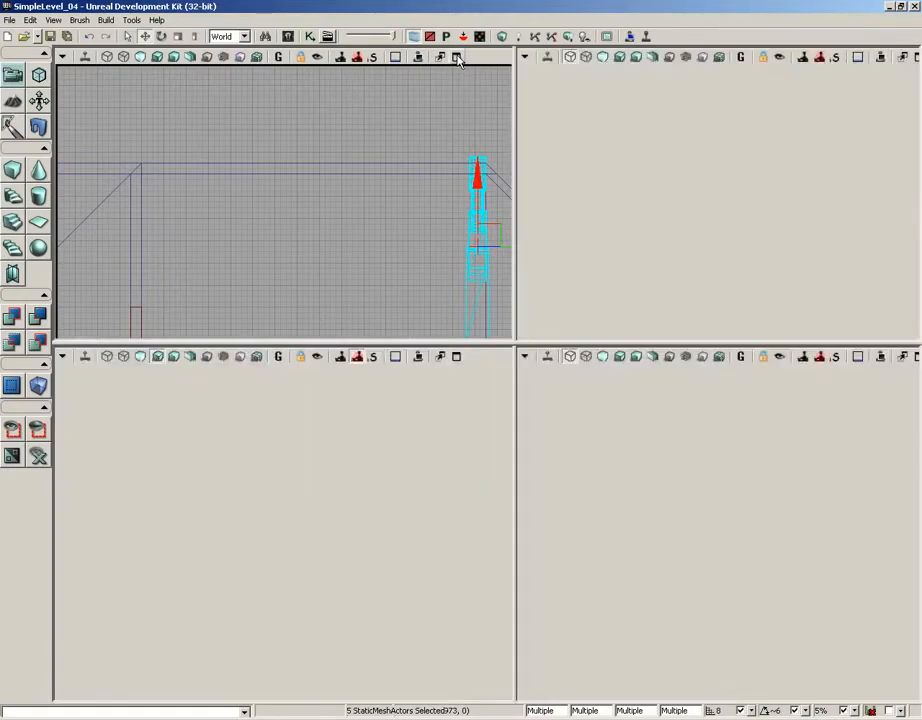
pyautogui.moveTo(333, 566)
pyautogui.mouseDown()
pyautogui.moveTo(310, 580)
pyautogui.moveTo(335, 610)
pyautogui.mouseUp()
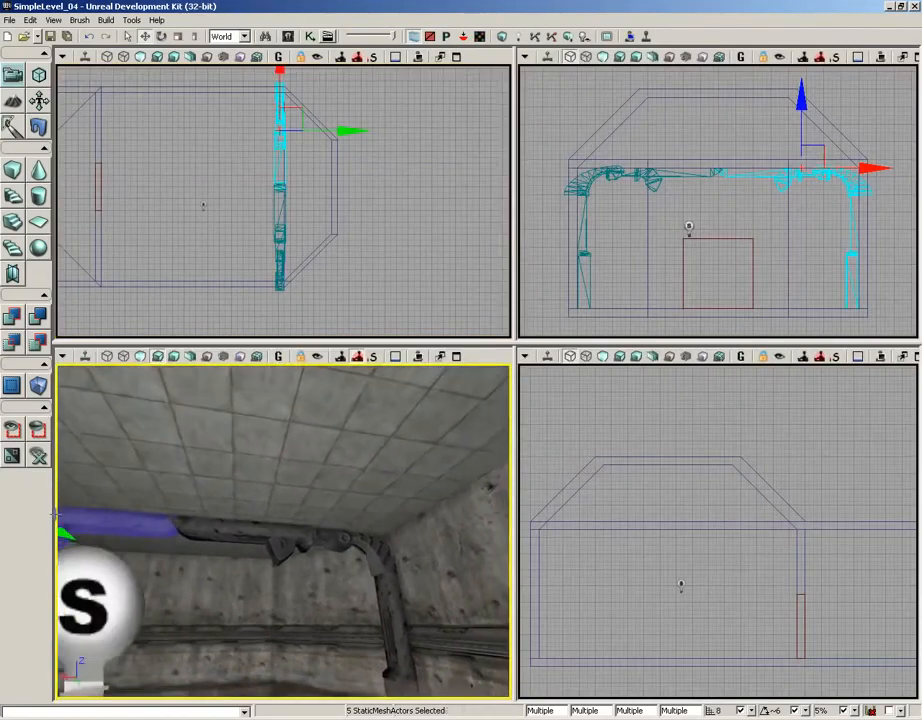
pyautogui.moveTo(55, 515); pyautogui.dragTo(338, 577, button='right')
pyautogui.click(294, 533)
pyautogui.moveTo(294, 533); pyautogui.dragTo(222, 545)
pyautogui.moveTo(321, 548)
pyautogui.mouseDown(button='right')
pyautogui.moveTo(292, 539)
pyautogui.moveTo(408, 546)
pyautogui.moveTo(511, 535)
pyautogui.moveTo(313, 538)
pyautogui.mouseUp(button='right')
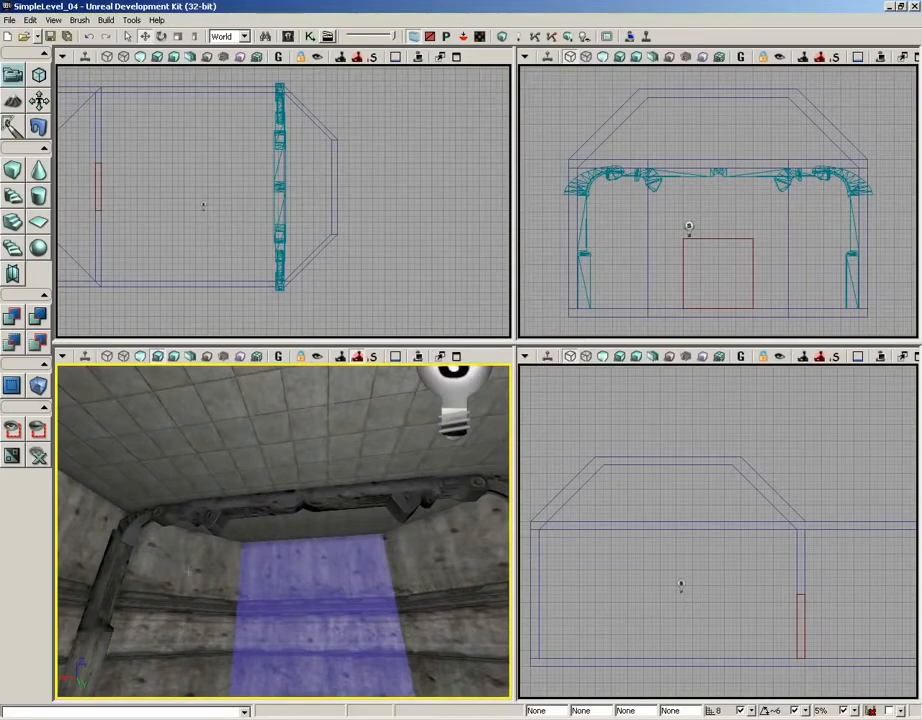
# Select all ten meshes of the full arch and duplicate it along Y to the wall dividing the two rooms
pyautogui.moveTo(213, 582); pyautogui.dragTo(148, 630, button='right')
pyautogui.scroll(2, 202, 594)
pyautogui.click(193, 592)
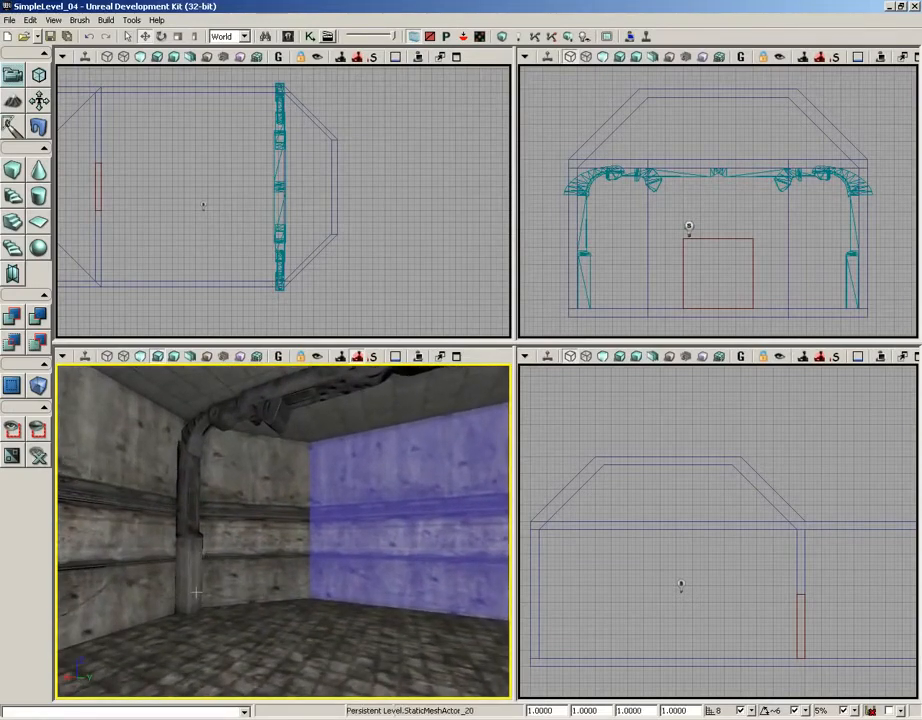
pyautogui.keyDown('ctrl'); pyautogui.click(190, 470); pyautogui.keyUp('ctrl')
pyautogui.keyDown('ctrl'); pyautogui.click(199, 431); pyautogui.keyUp('ctrl')
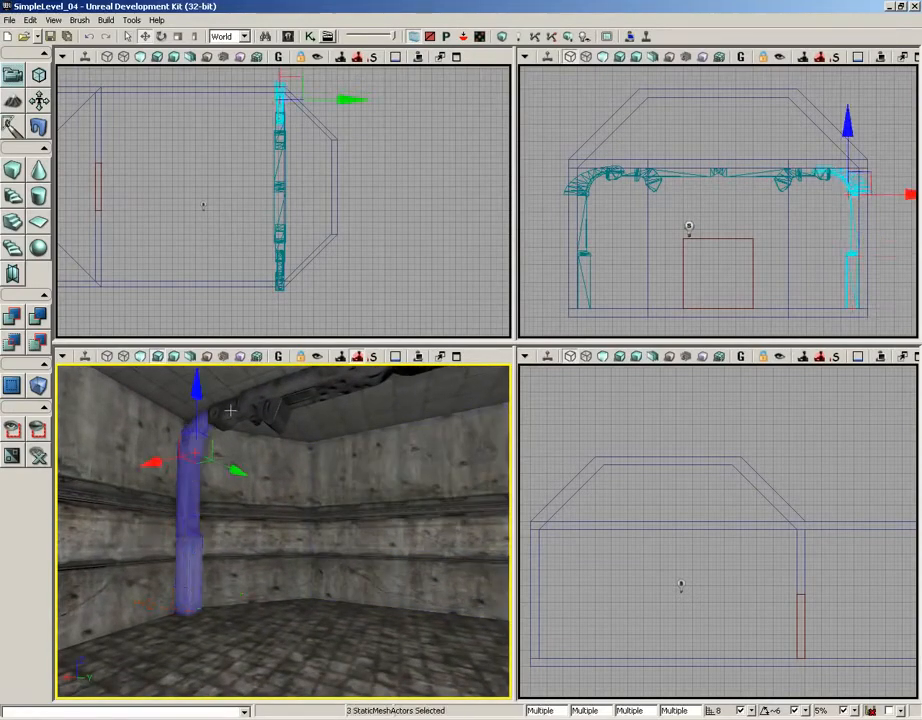
pyautogui.keyDown('ctrl'); pyautogui.click(234, 411); pyautogui.keyUp('ctrl')
pyautogui.keyDown('ctrl'); pyautogui.click(282, 392); pyautogui.keyUp('ctrl')
pyautogui.moveTo(300, 530); pyautogui.dragTo(322, 482, button='right')
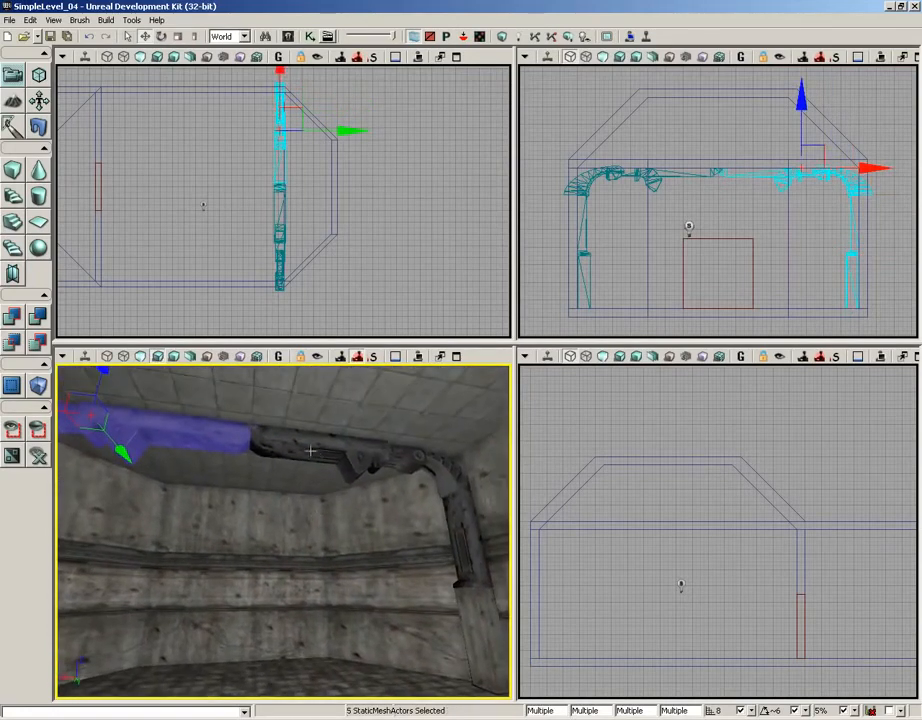
pyautogui.keyDown('ctrl'); pyautogui.click(309, 446); pyautogui.keyUp('ctrl')
pyautogui.keyDown('ctrl'); pyautogui.click(398, 458); pyautogui.keyUp('ctrl')
pyautogui.keyDown('ctrl'); pyautogui.click(438, 484); pyautogui.keyUp('ctrl')
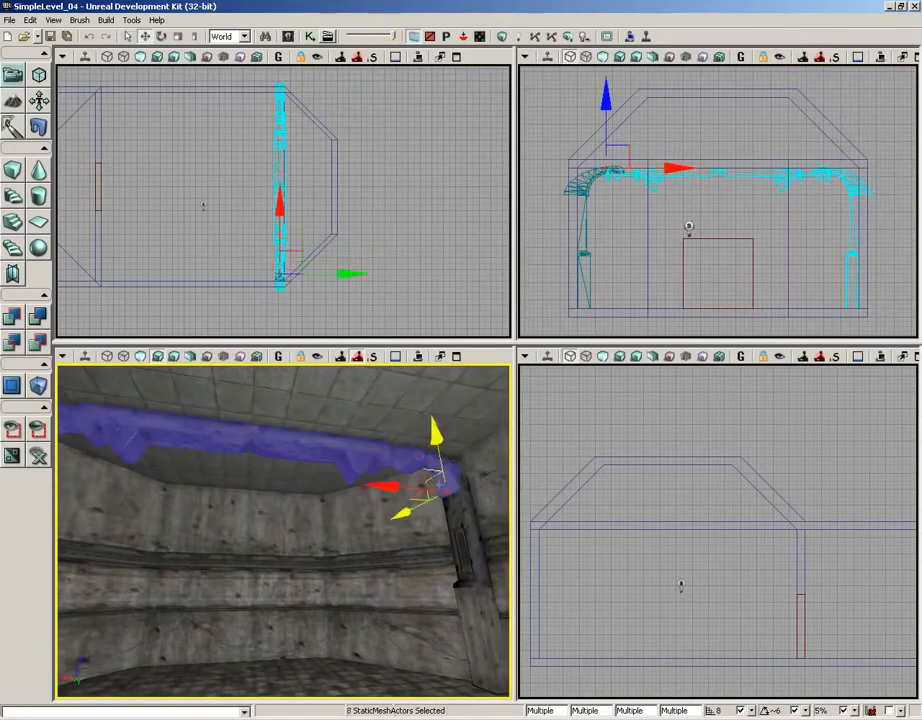
pyautogui.keyDown('ctrl'); pyautogui.click(458, 520); pyautogui.keyUp('ctrl')
pyautogui.keyDown('ctrl'); pyautogui.click(471, 637); pyautogui.keyUp('ctrl')
pyautogui.scroll(-2, 424, 232)
pyautogui.moveTo(424, 232); pyautogui.dragTo(503, 270)
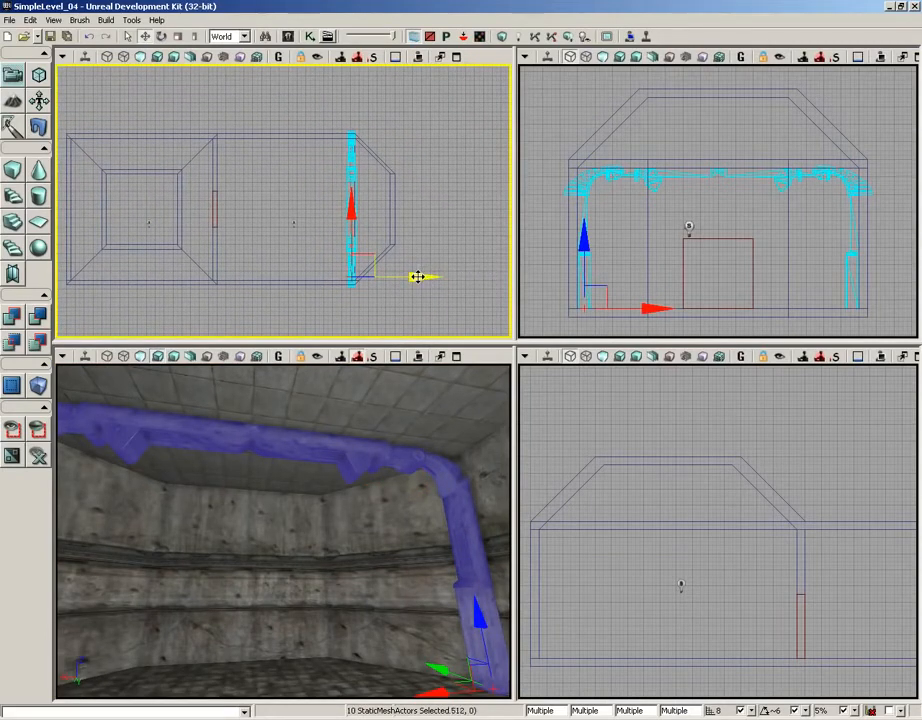
pyautogui.keyDown('alt'); pyautogui.moveTo(417, 276); pyautogui.dragTo(306, 275); pyautogui.keyUp('alt')
# Nudge the duplicated arch along Y until it sits flush against the dividing wall
pyautogui.moveTo(363, 468); pyautogui.dragTo(511, 444)
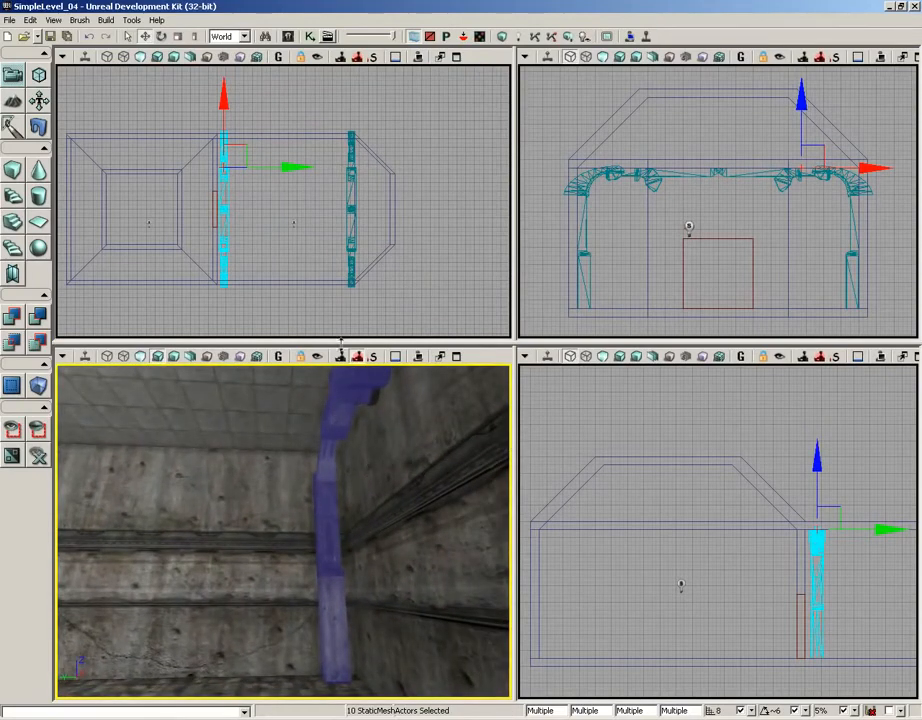
pyautogui.moveTo(296, 301); pyautogui.dragTo(346, 160)
pyautogui.scroll(5, 282, 321)
pyautogui.scroll(3, 307, 206)
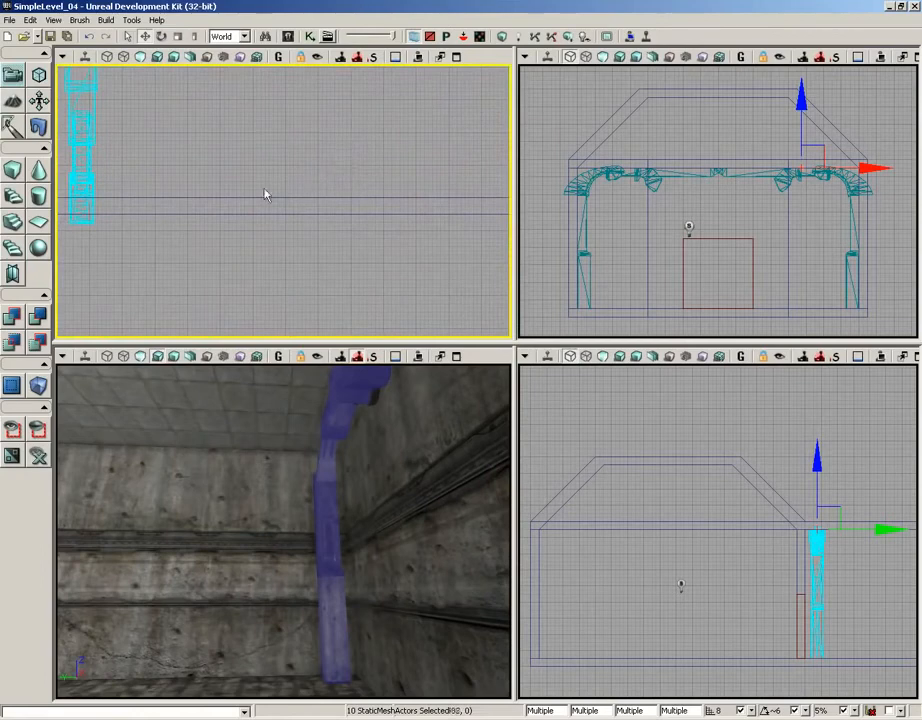
pyautogui.moveTo(231, 197)
pyautogui.mouseDown()
pyautogui.moveTo(298, 217)
pyautogui.moveTo(364, 281)
pyautogui.mouseUp()
pyautogui.moveTo(336, 199); pyautogui.dragTo(314, 330)
pyautogui.moveTo(292, 180); pyautogui.dragTo(299, 323)
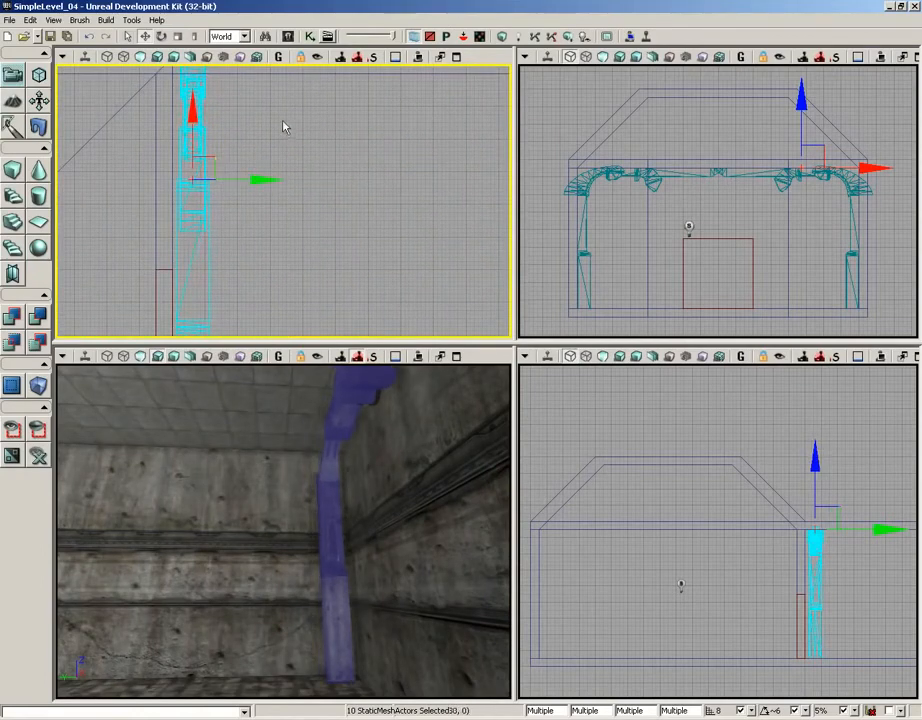
pyautogui.moveTo(284, 128); pyautogui.dragTo(277, 224)
pyautogui.moveTo(329, 251); pyautogui.dragTo(282, 218)
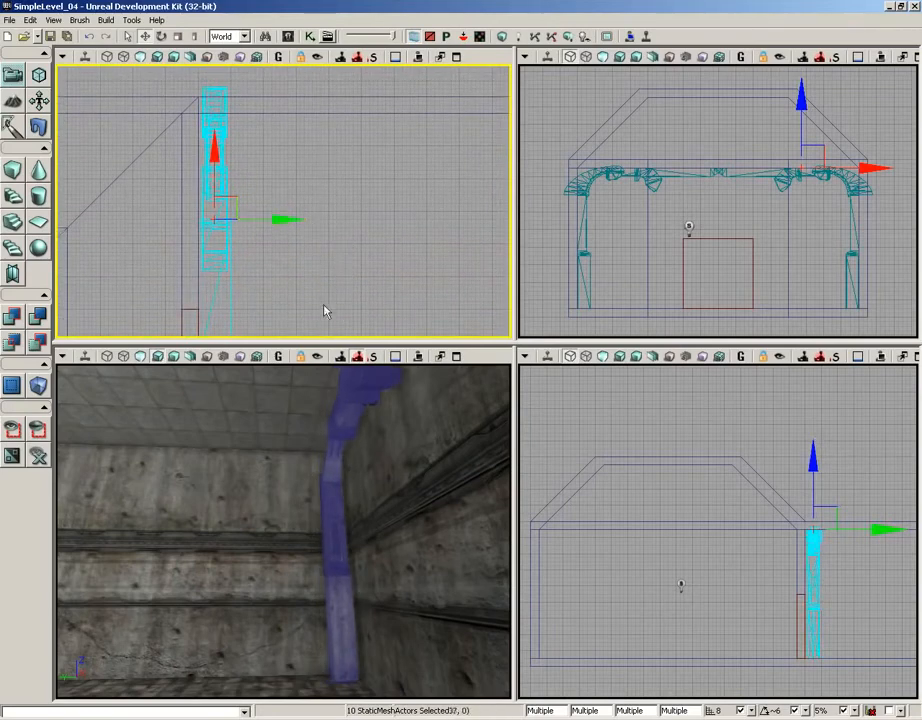
pyautogui.moveTo(335, 281); pyautogui.dragTo(191, 254)
pyautogui.scroll(-4, 183, 202)
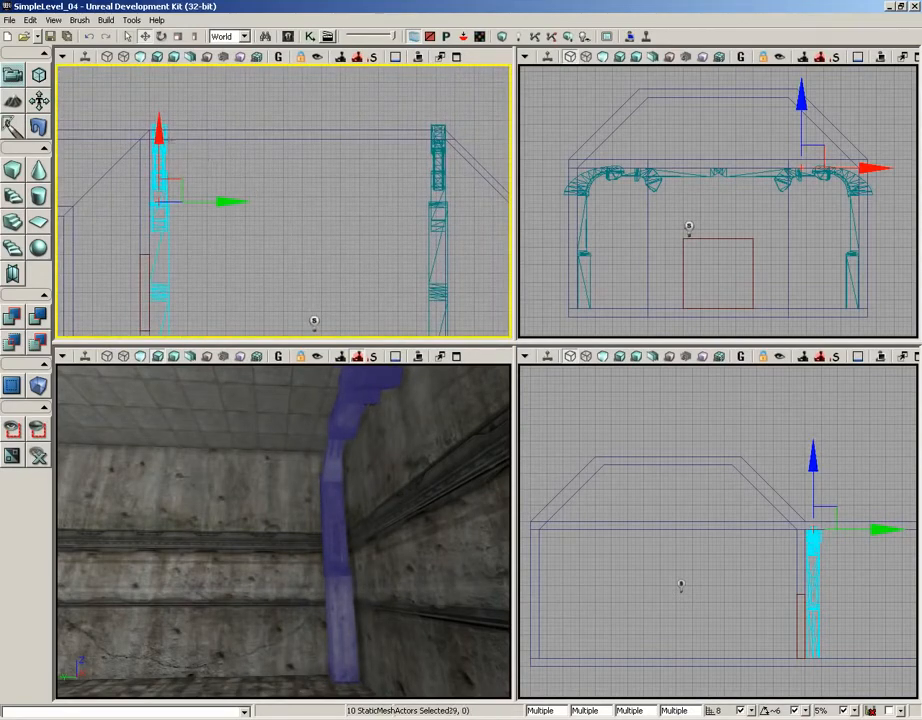
# Measure the distance between the two arches along Y and duplicate the selected arch to about midway between them
pyautogui.moveTo(160, 137); pyautogui.dragTo(427, 141, button='middle')
pyautogui.moveTo(347, 134); pyautogui.dragTo(346, 132, button='middle')
pyautogui.moveTo(308, 215); pyautogui.dragTo(290, 170)
pyautogui.scroll(-2, 290, 170)
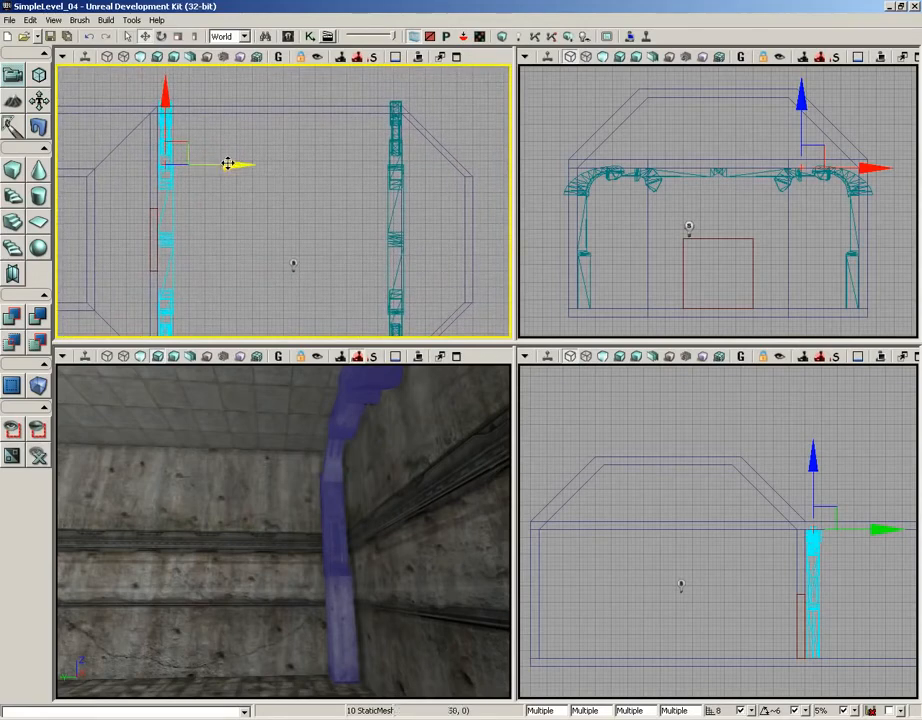
pyautogui.keyDown('alt'); pyautogui.moveTo(233, 163); pyautogui.dragTo(297, 165); pyautogui.keyUp('alt')
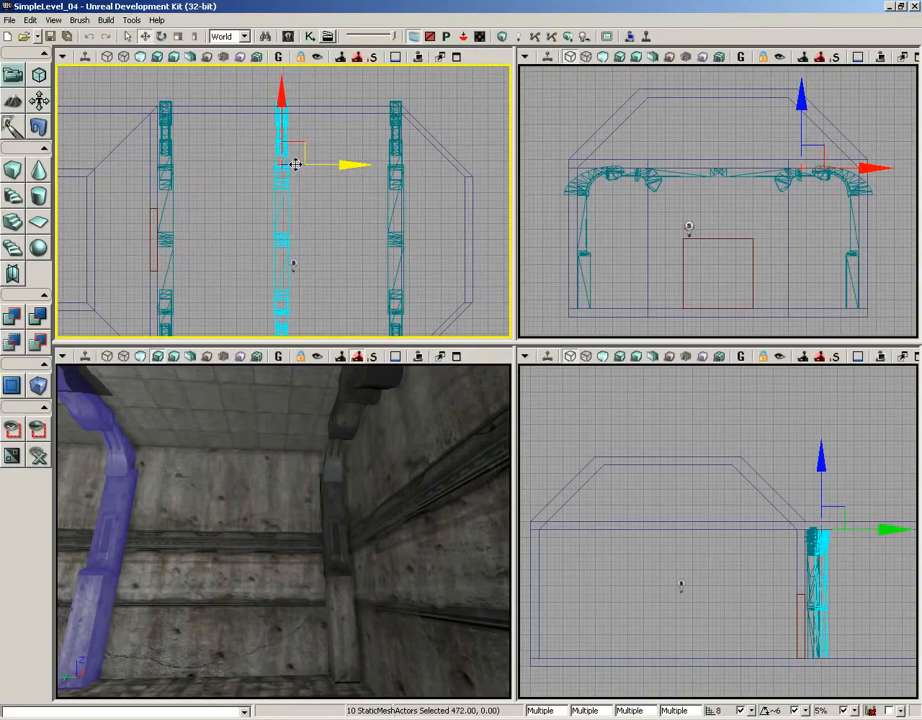
pyautogui.keyDown('alt'); pyautogui.moveTo(295, 164); pyautogui.dragTo(295, 165); pyautogui.keyUp('alt')
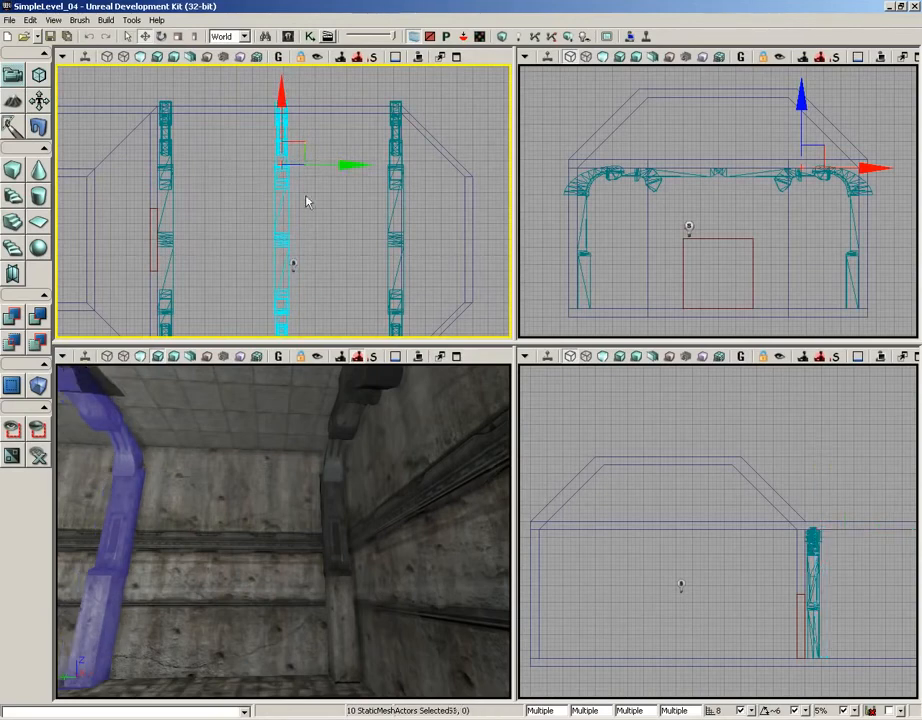
pyautogui.moveTo(320, 480); pyautogui.dragTo(318, 585)
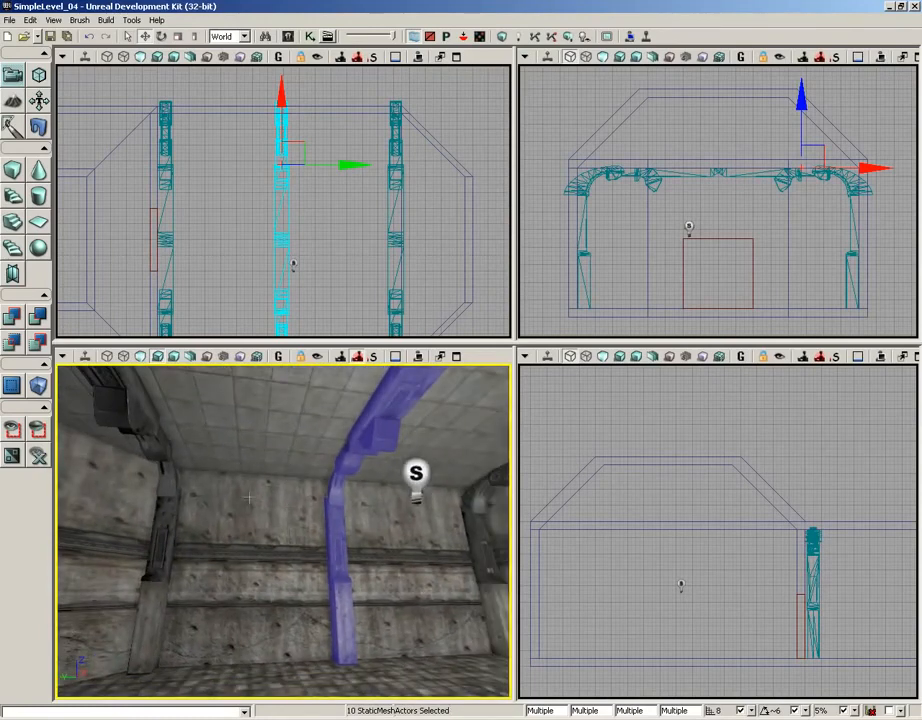
# Set the drag grid snap to 16 and, after measuring both gaps, nudge the middle arch along Y slightly toward the dividing wall
pyautogui.click(750, 711)
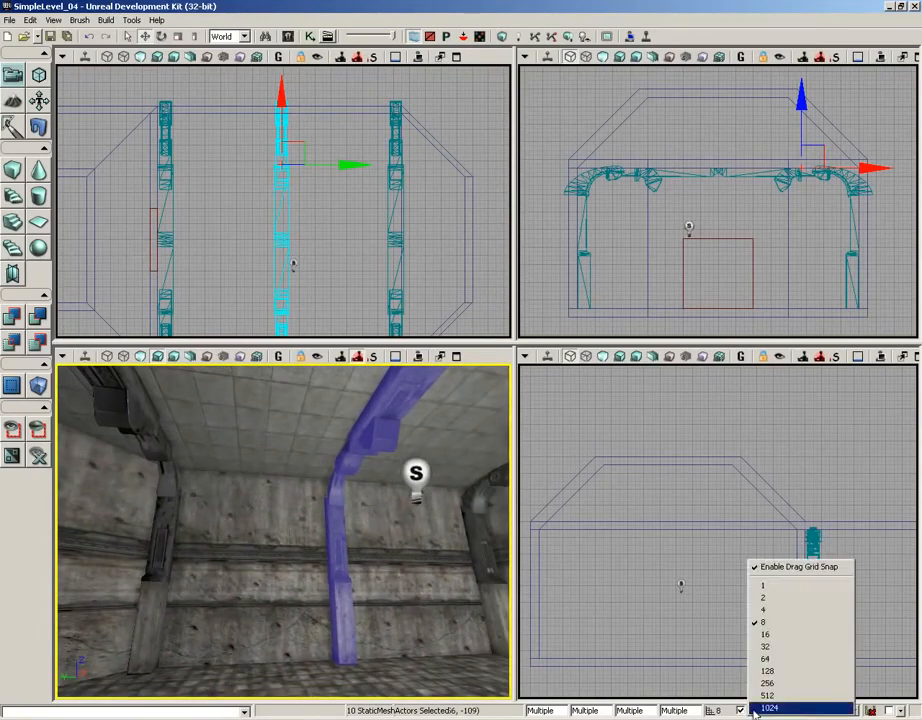
pyautogui.click(765, 636)
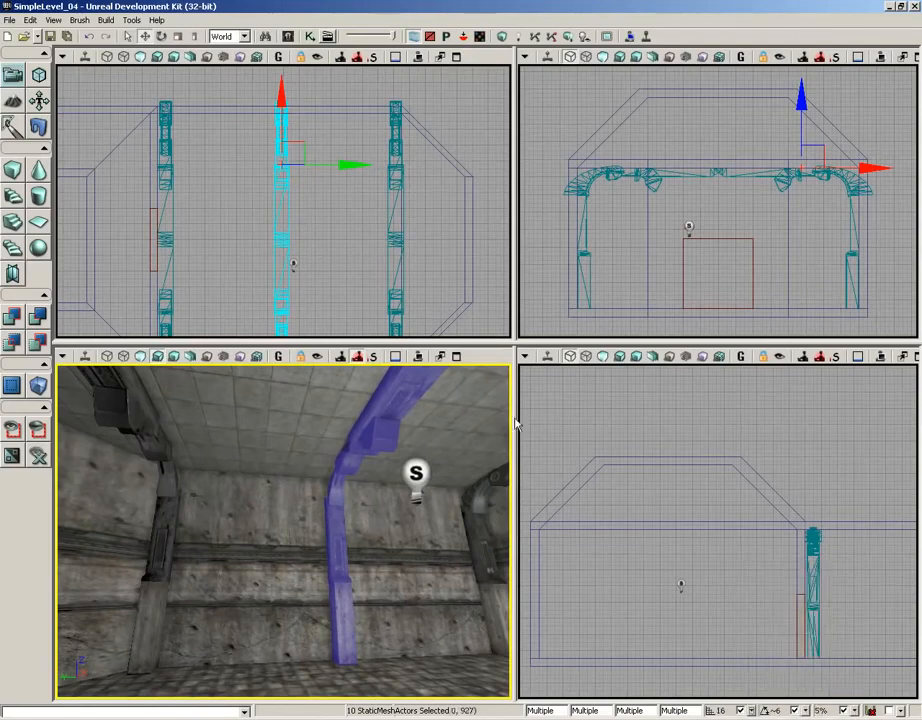
pyautogui.scroll(5, 375, 233)
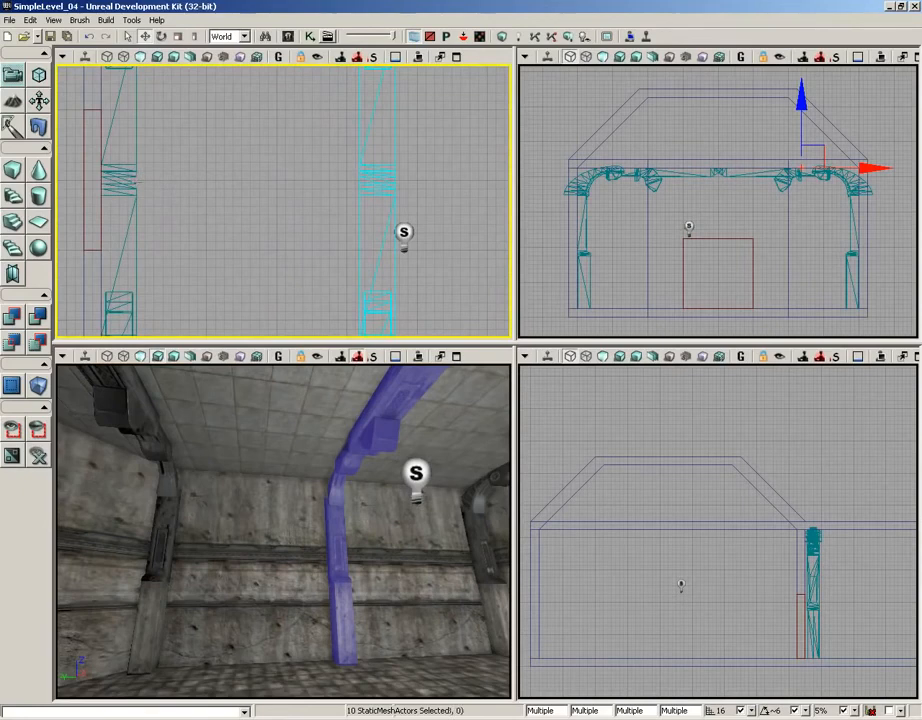
pyautogui.moveTo(100, 180); pyautogui.dragTo(360, 181, button='middle')
pyautogui.moveTo(308, 242); pyautogui.dragTo(56, 255)
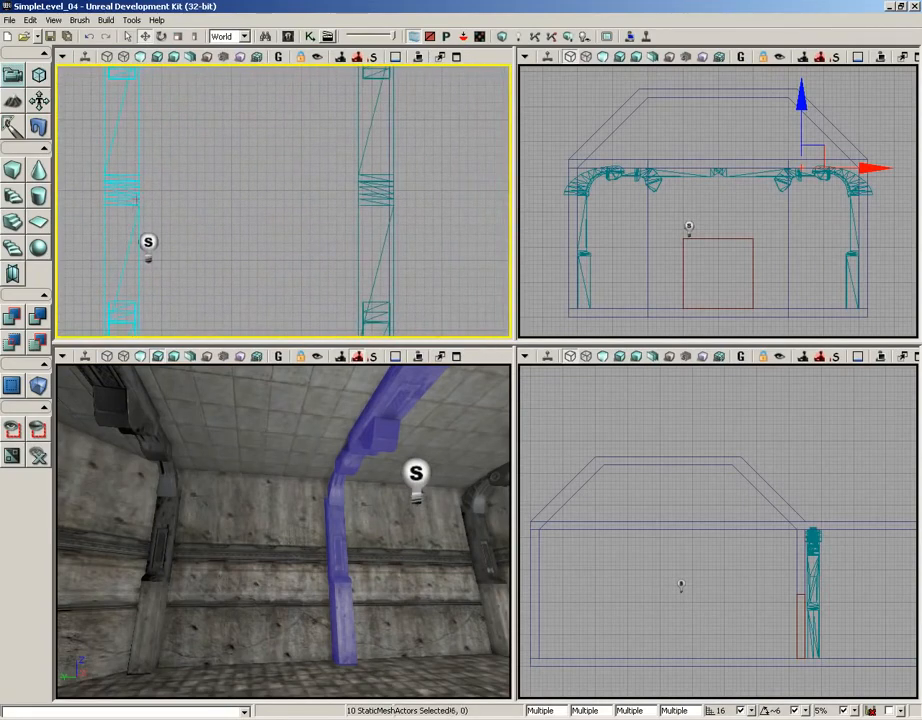
pyautogui.moveTo(144, 198); pyautogui.dragTo(297, 190, button='middle')
pyautogui.scroll(-8, 250, 206)
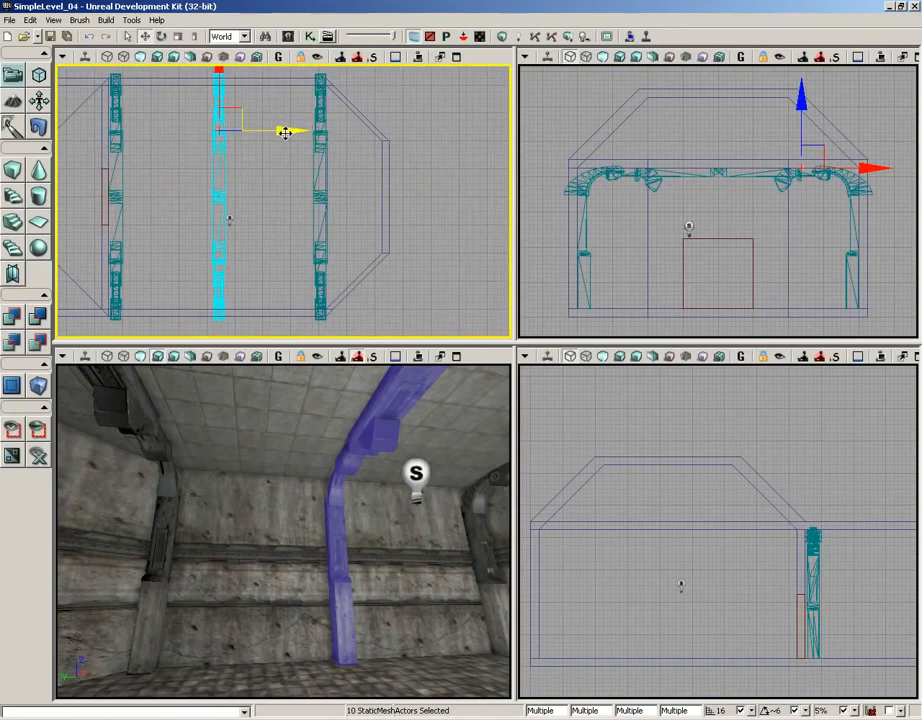
pyautogui.moveTo(278, 257); pyautogui.dragTo(347, 252)
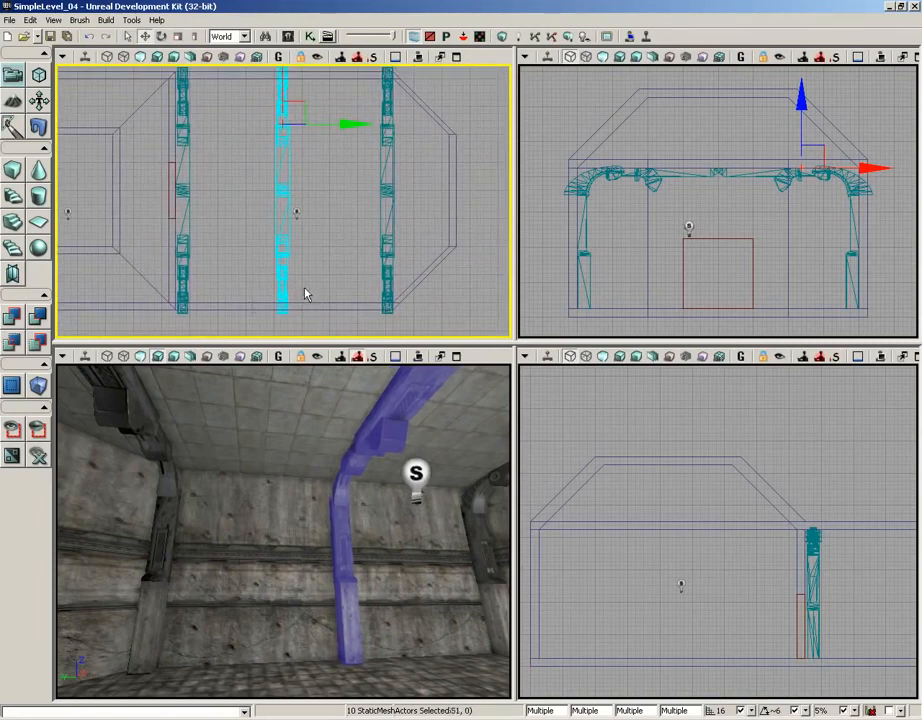
# Deselect the middle arch and examine the row of arches from inside the room, facing the doorway
pyautogui.moveTo(214, 421); pyautogui.dragTo(394, 564)
pyautogui.click(394, 564)
pyautogui.click(394, 564)
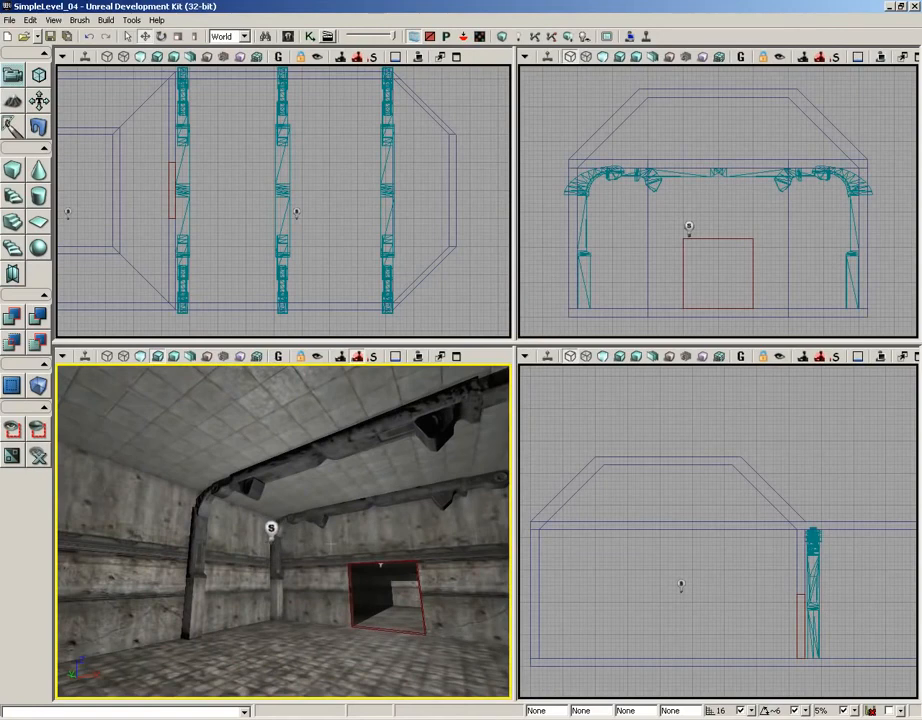